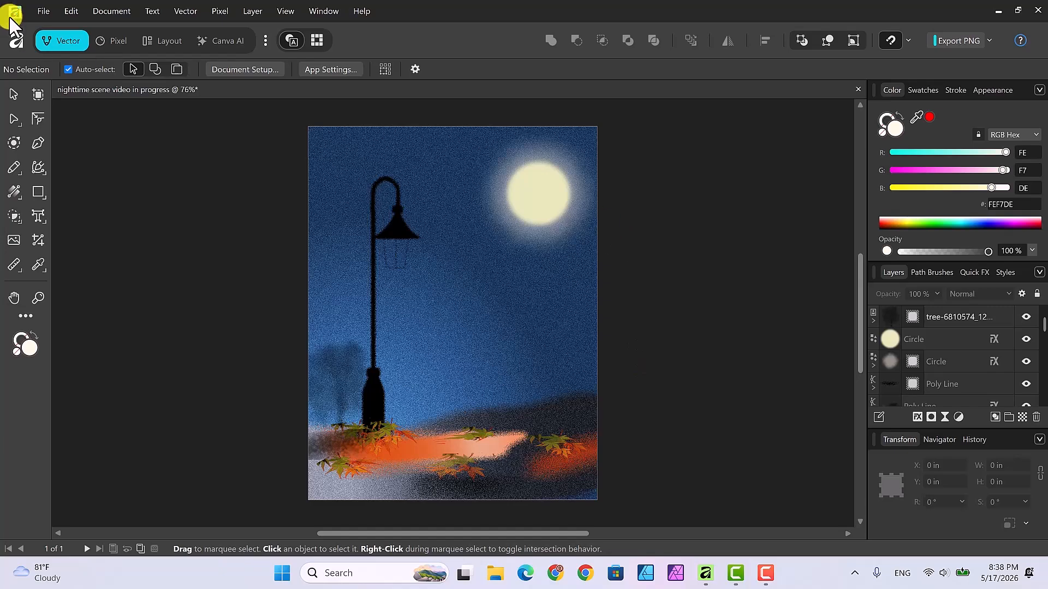
Create a new A4 portrait document, 210 × 297 mm at 300 DPI, with a transparent background
left_click(44, 12)
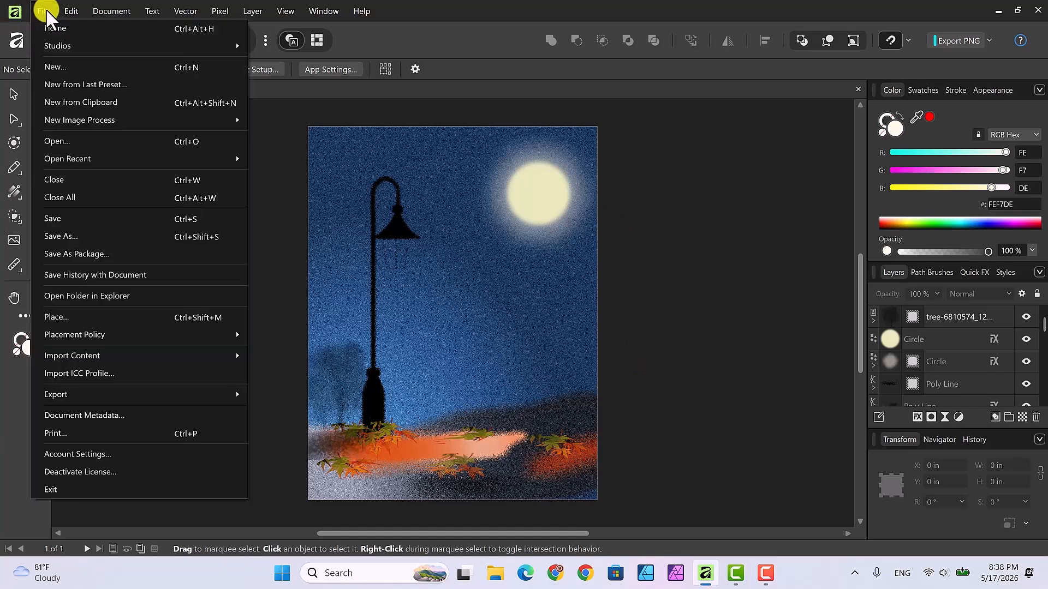
left_click(53, 66)
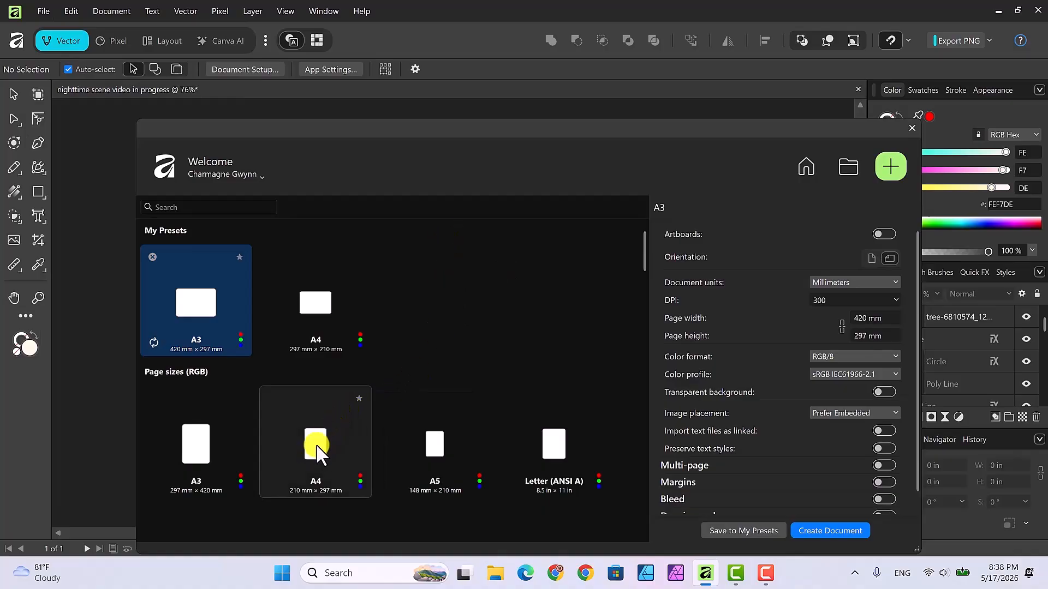
left_click(319, 451)
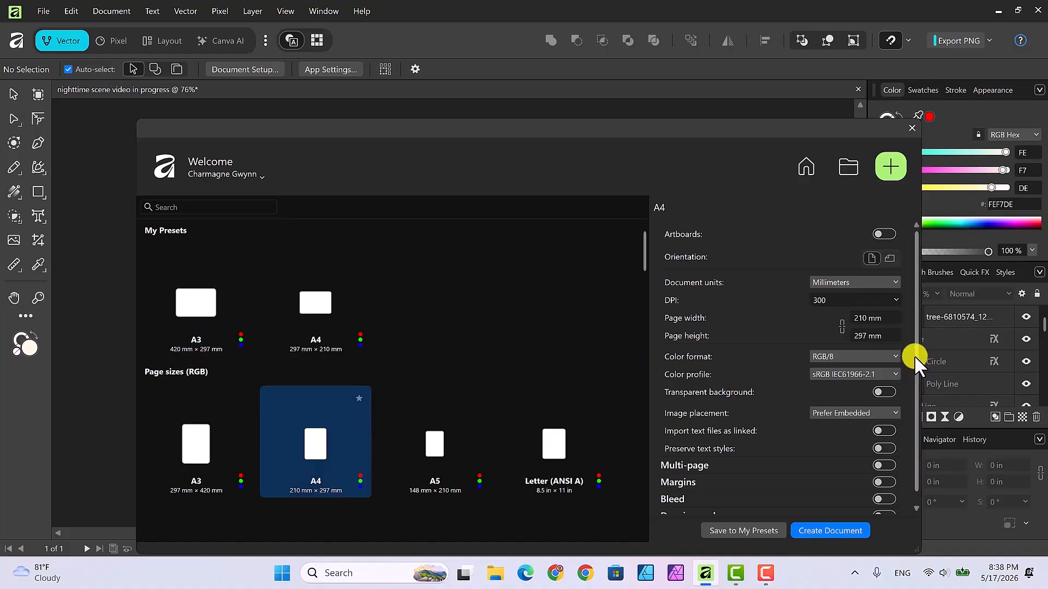
scroll(915, 356, "down", 1)
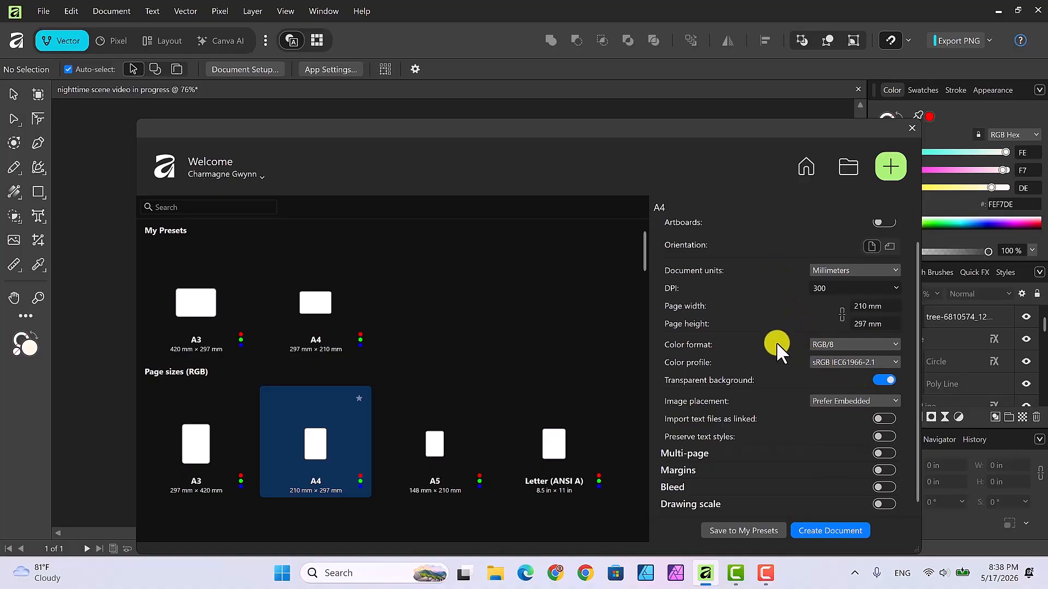
left_click(827, 530)
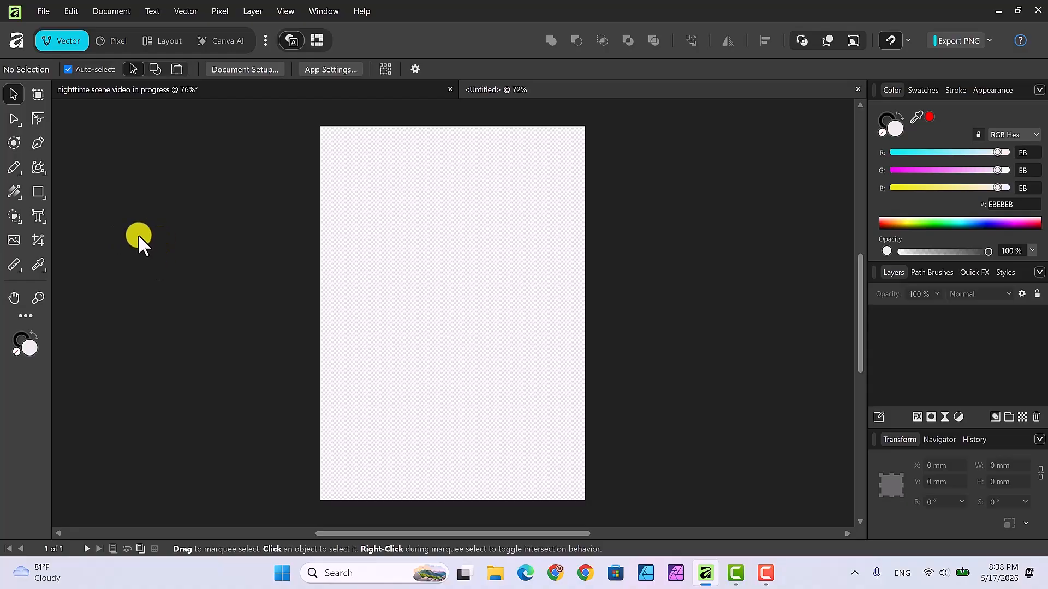
Draw a rectangle covering the whole 210 × 297 mm page and fill it with brown 59443A
left_click(35, 191)
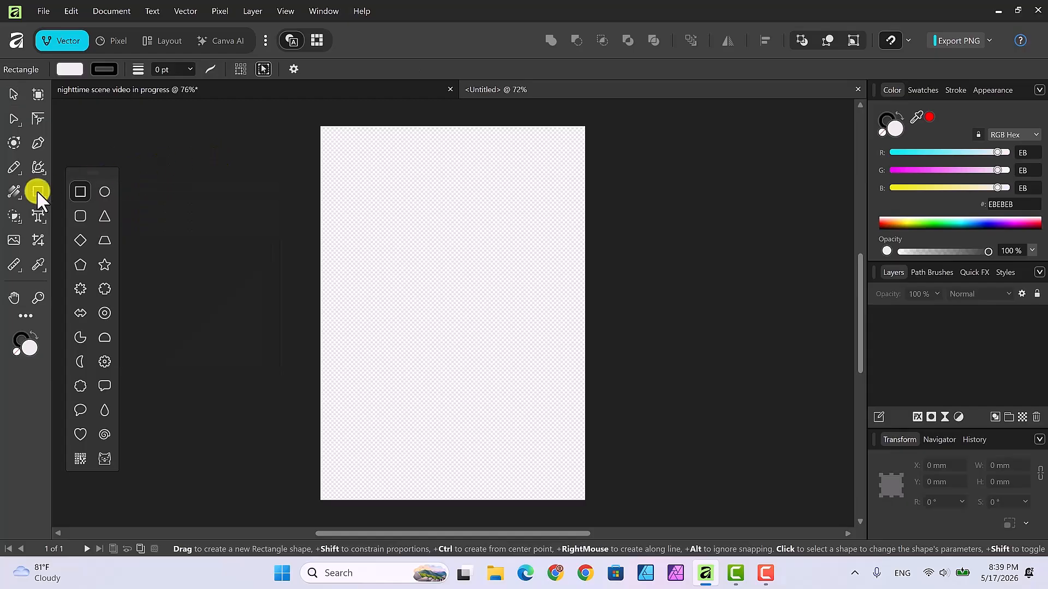
left_click_drag(323, 129, 585, 500)
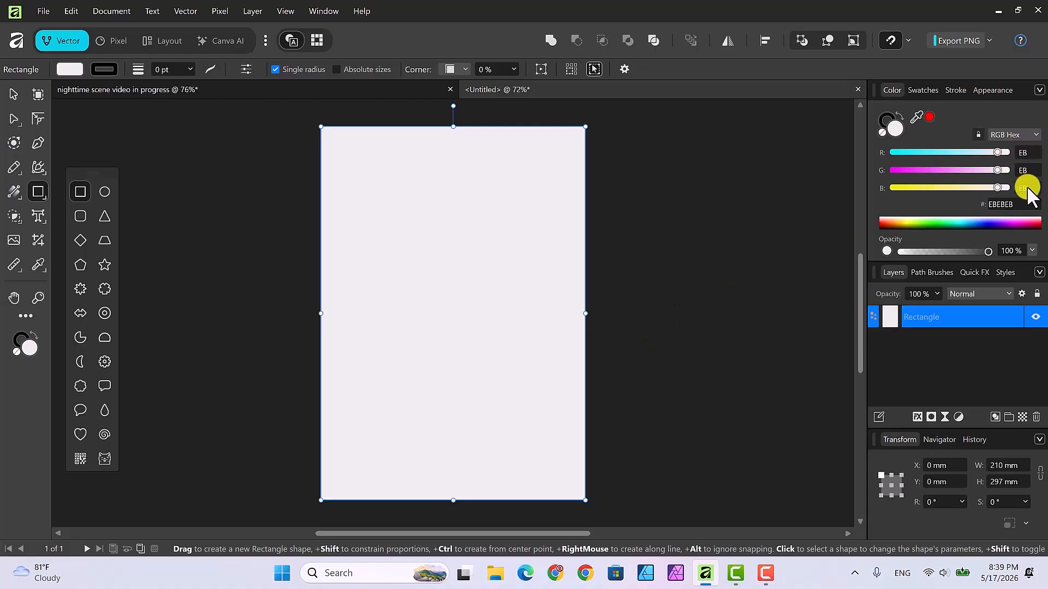
left_click(1017, 204)
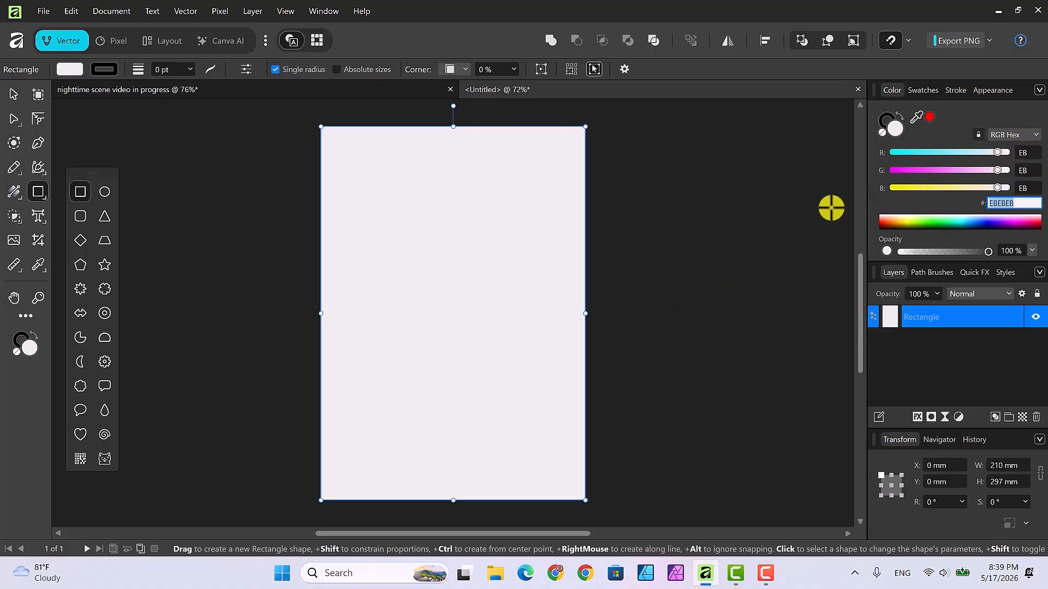
type("59443a")
key("Return")
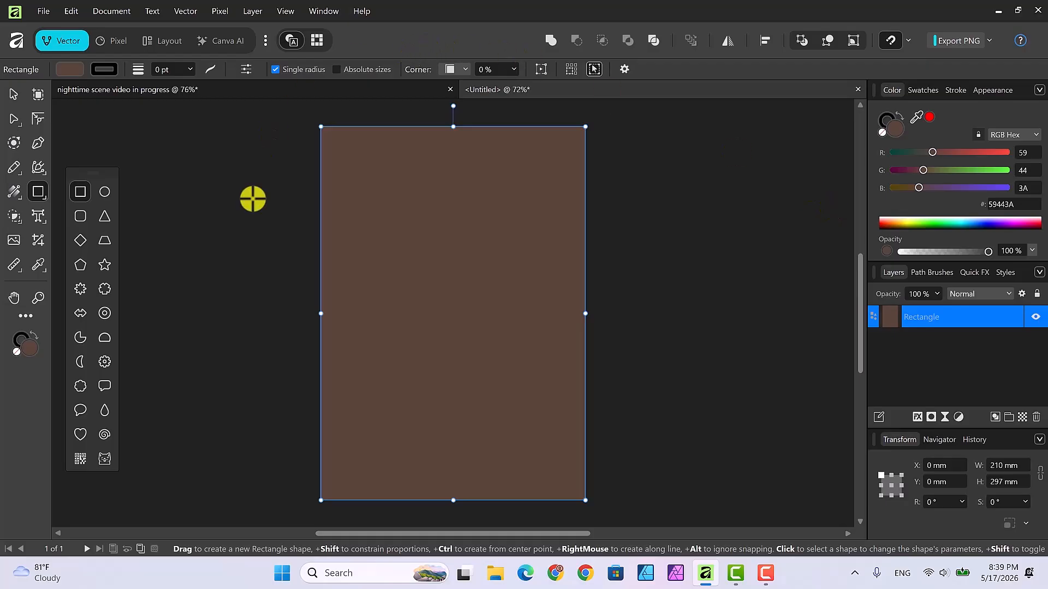
Draw a rounded rectangle about 62 × 57 mm near the page's middle and fill it with grey 818181
left_click(78, 215)
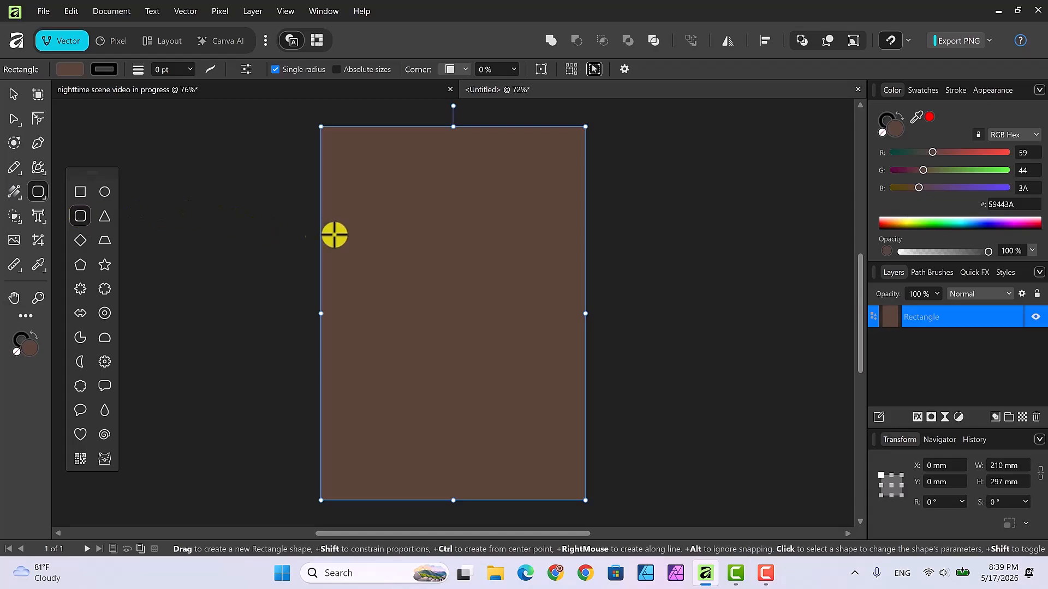
left_click_drag(384, 260, 462, 332)
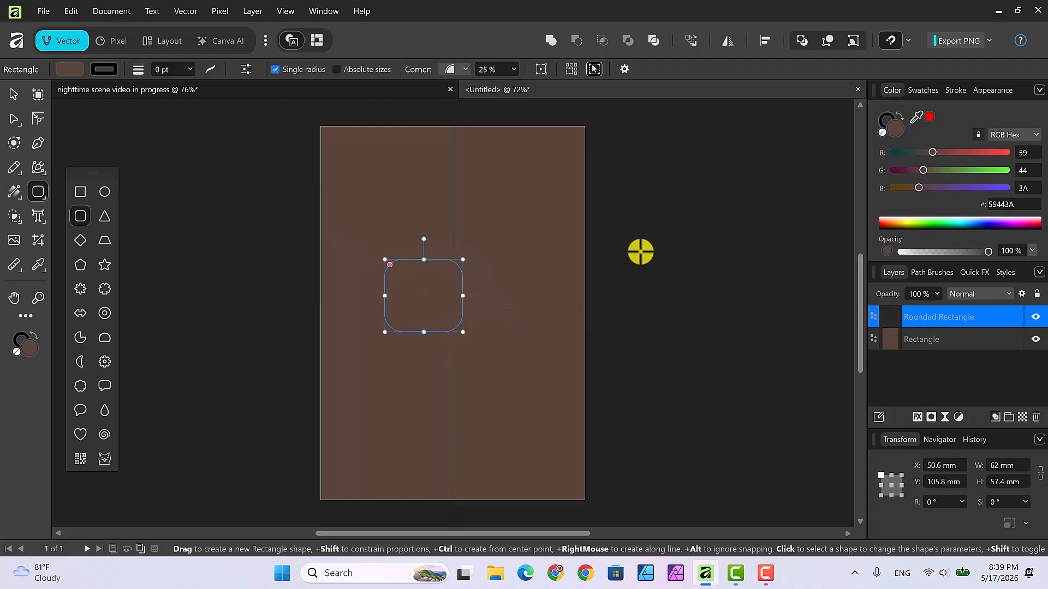
left_click(1018, 204)
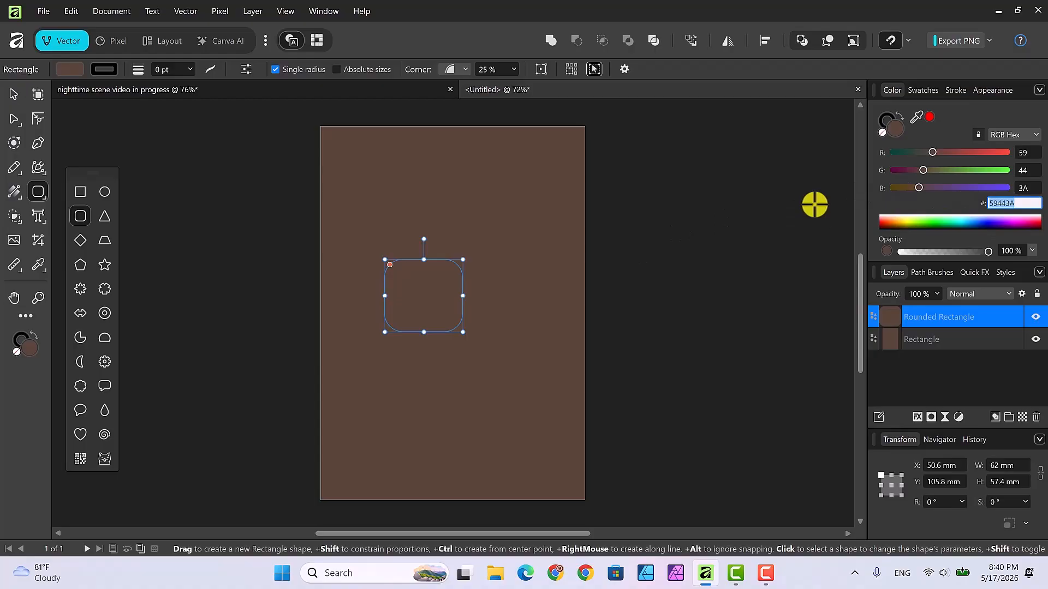
type("818181")
key("Return")
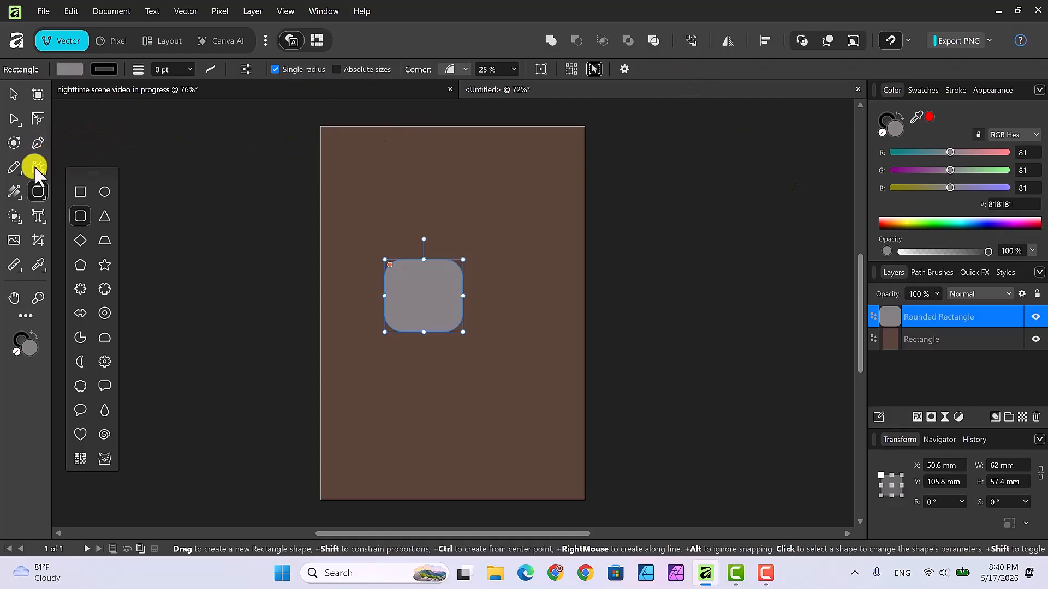
Apply a top-to-bottom linear gradient from 818181 to 4E4E4E to the rounded rectangle and flatten it to a bar about 7.2 mm high
left_click(14, 190)
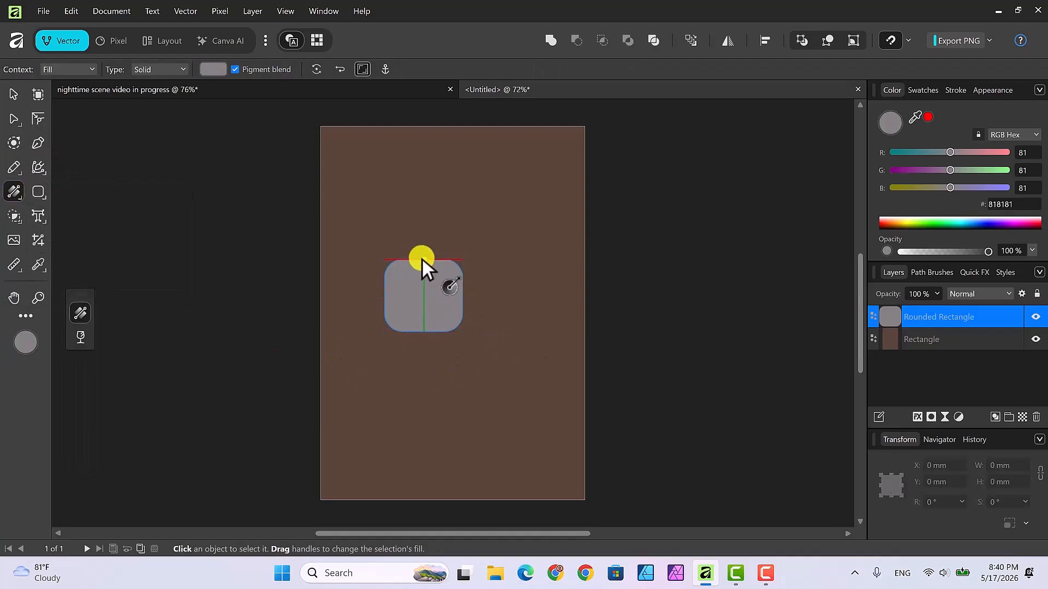
left_click_drag(424, 265, 424, 331)
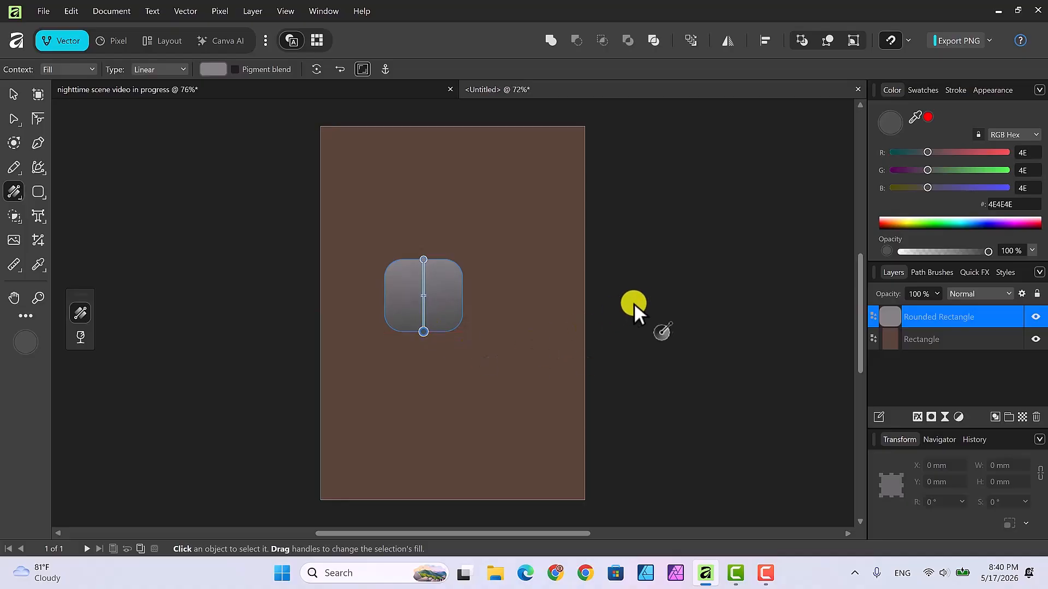
left_click(15, 93)
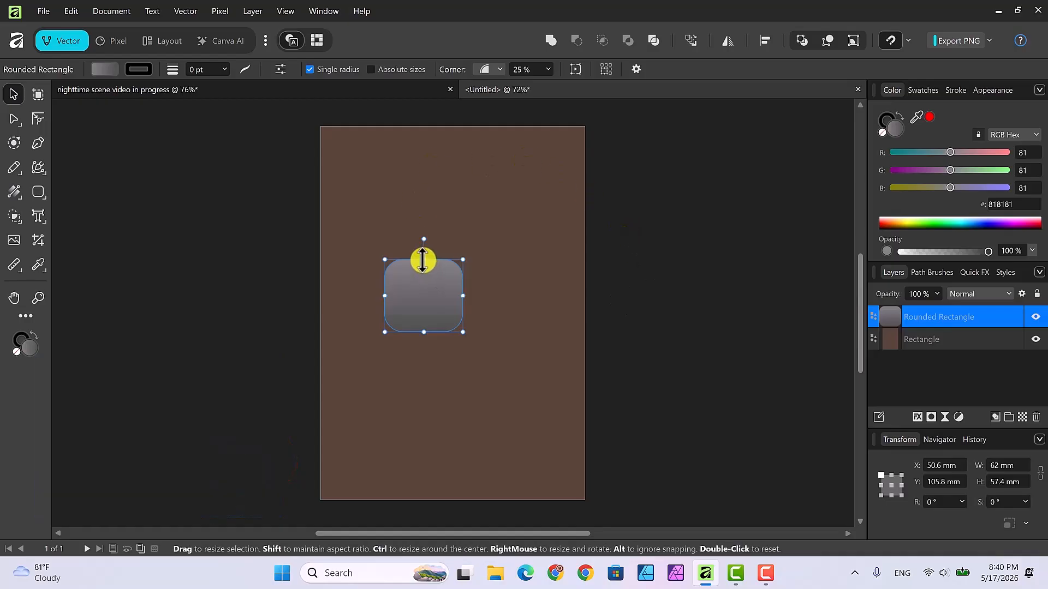
left_click_drag(423, 260, 427, 326)
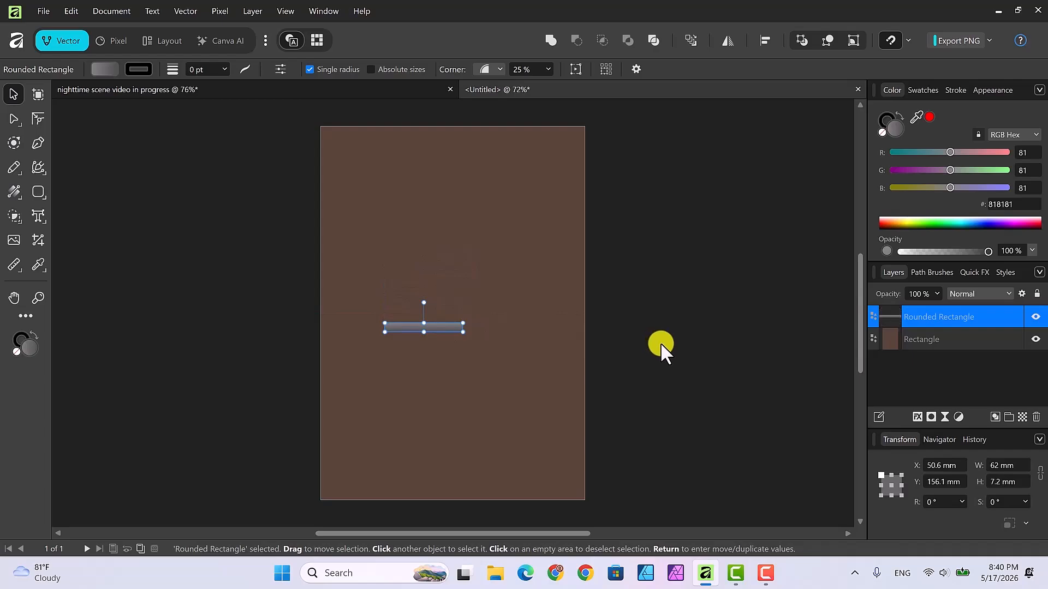
Duplicate the grey bar four times and stack the five bars edge to edge, from about Y 168 mm to Y 197 mm
key("ctrl+j")
key("ctrl+j")
key("ctrl+j")
key("ctrl+j")
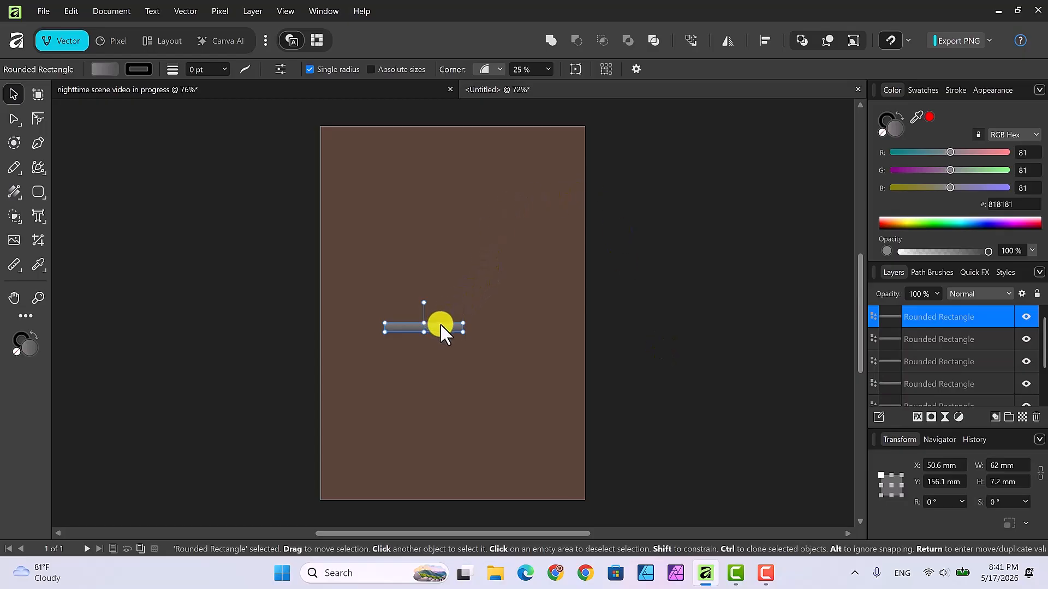
left_click_drag(440, 323, 439, 374)
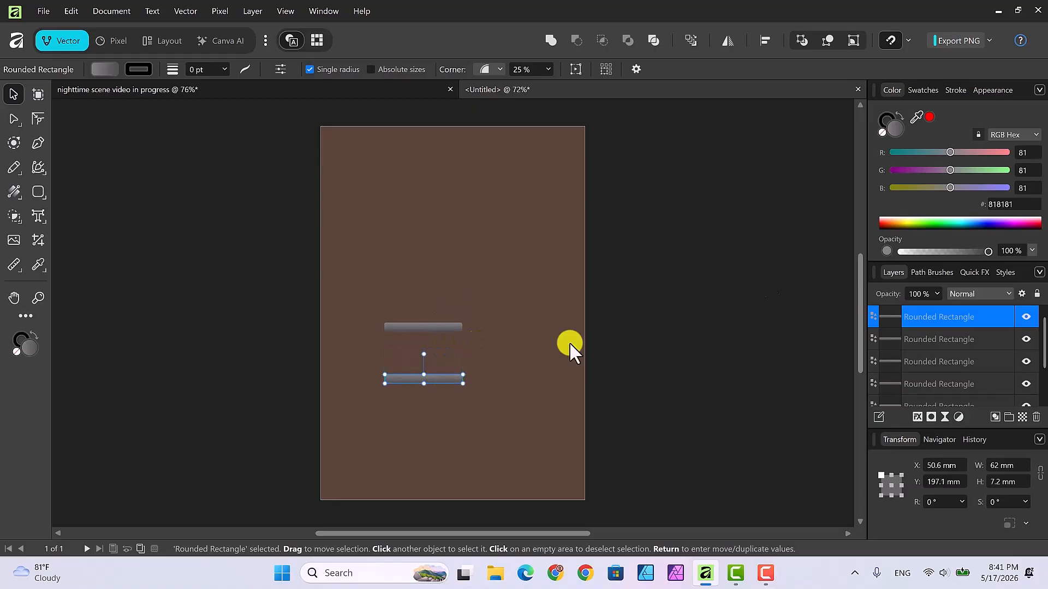
mouse_move(434, 328)
left_mouse_down()
mouse_move(430, 369)
mouse_move(431, 328)
mouse_move(432, 359)
mouse_move(440, 338)
left_mouse_up()
left_click(437, 326)
left_click(438, 326)
left_click(505, 339)
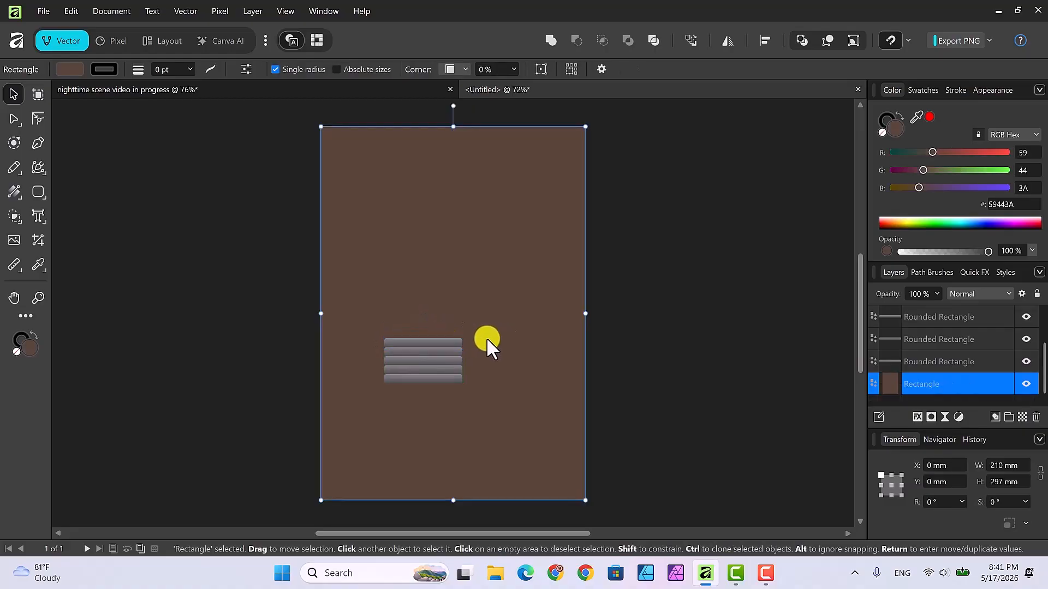
Tilt the bottom, middle and top bars of the stack slightly, the middle one to about -1.1° and the top one to about -1.8°
left_click(451, 378)
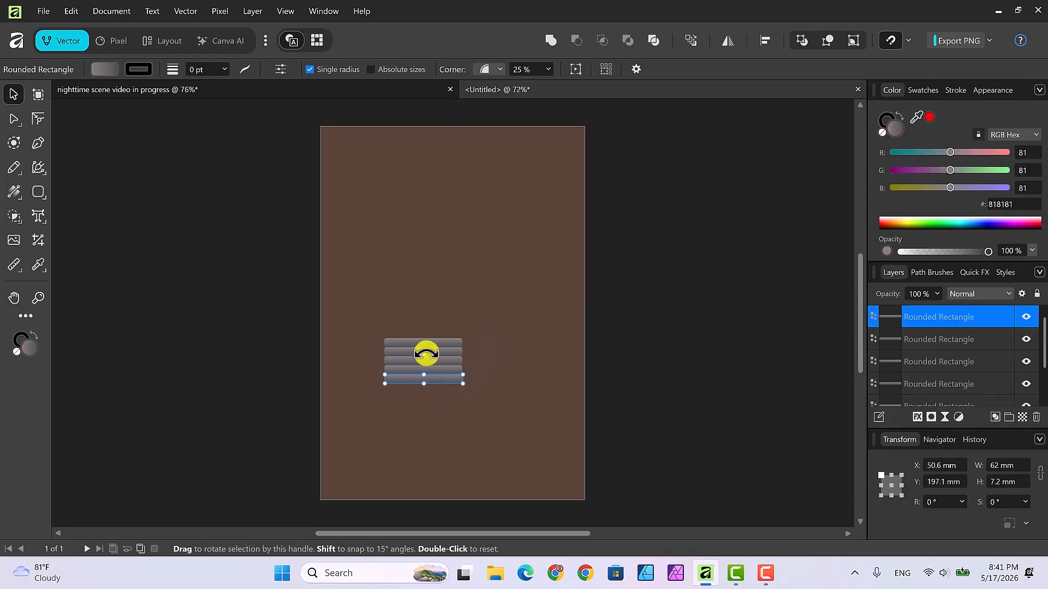
left_click_drag(425, 353, 425, 354)
left_click(445, 339)
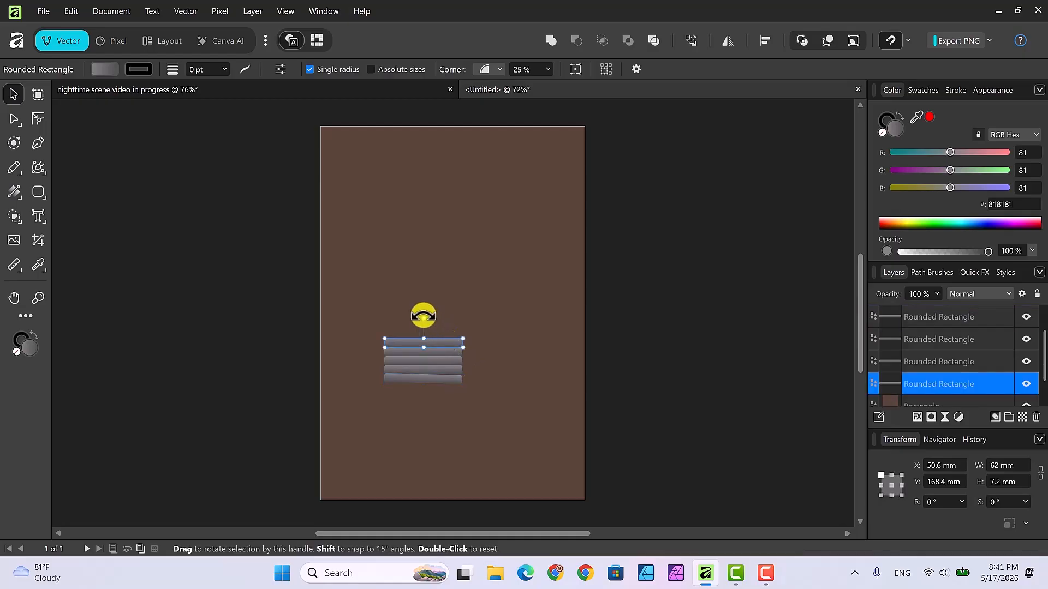
left_click_drag(424, 315, 435, 330)
left_click(494, 349)
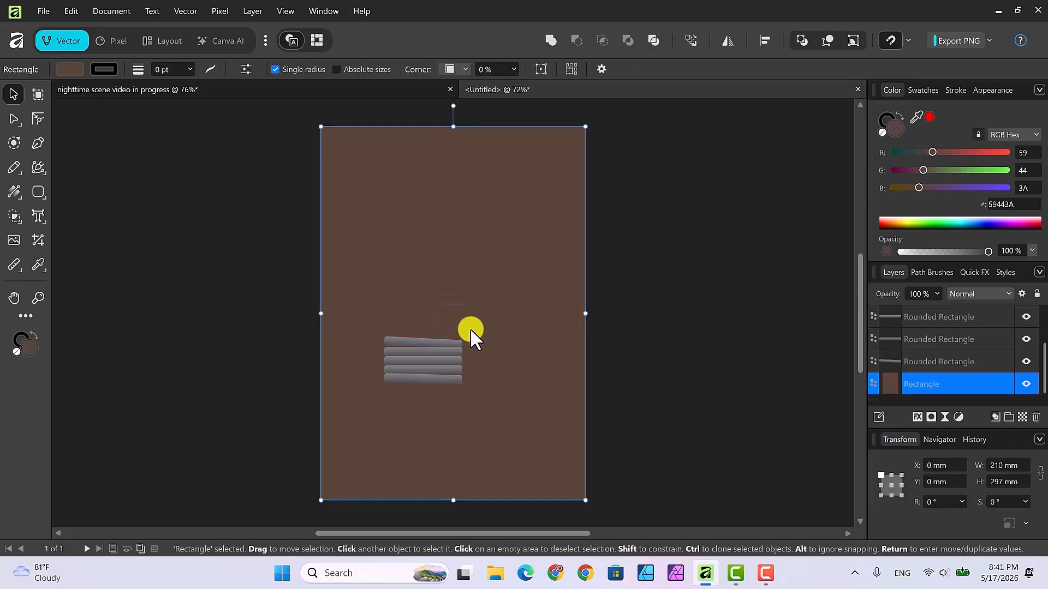
left_click(441, 359)
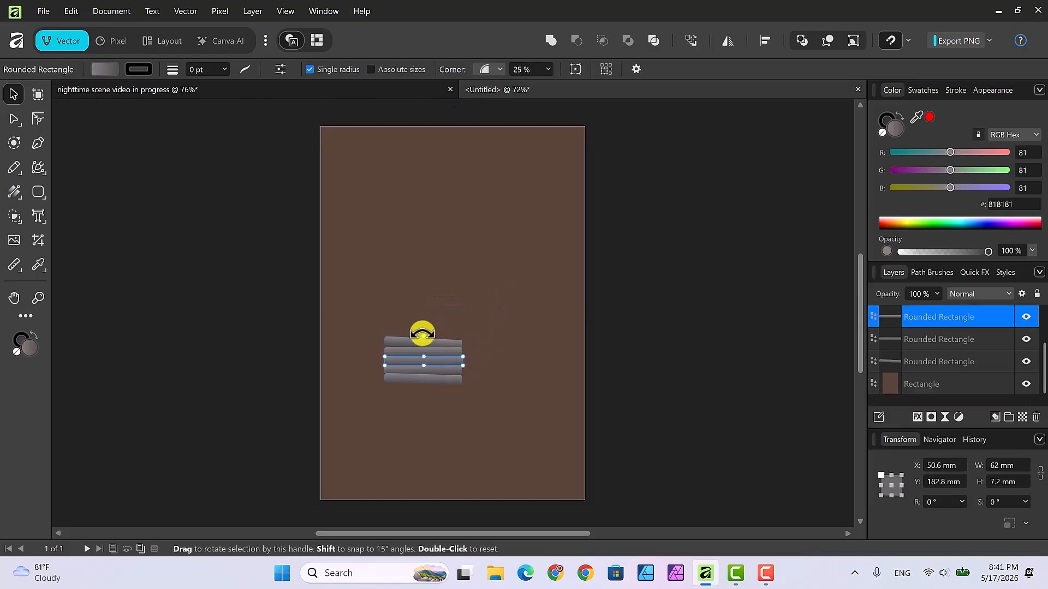
left_click_drag(422, 333, 420, 334)
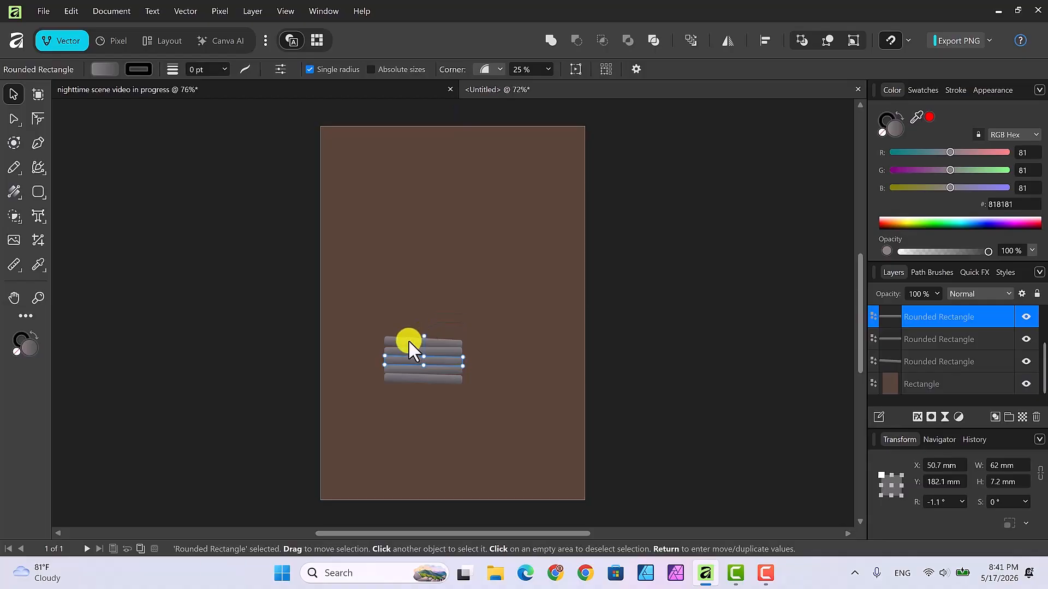
left_click(407, 343)
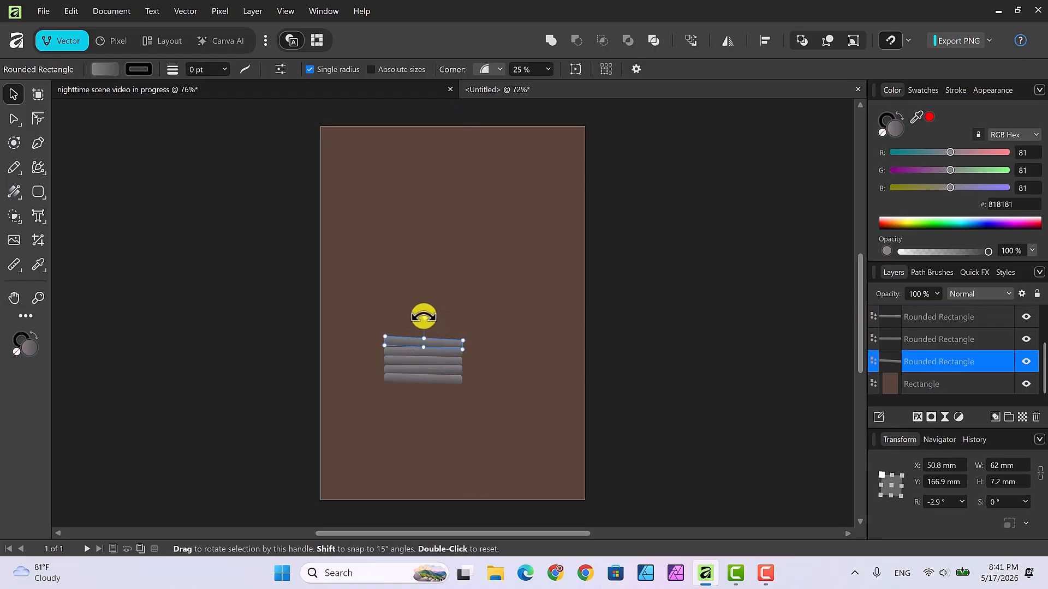
left_click(505, 307)
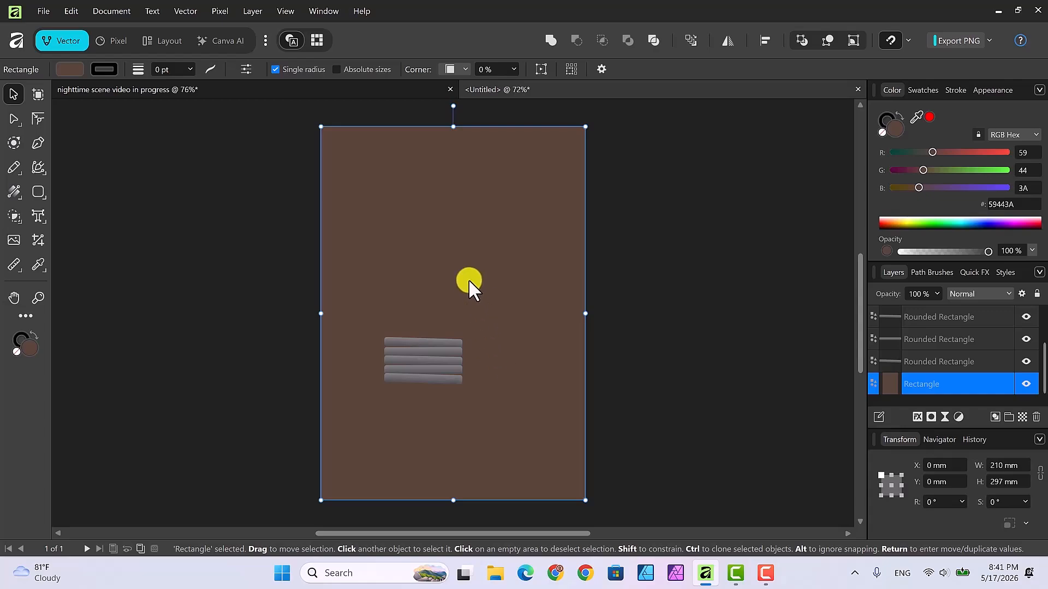
Duplicate the tilted top bar and move the copy straight up above the stack, to about Y 114.6 mm
left_click(424, 342)
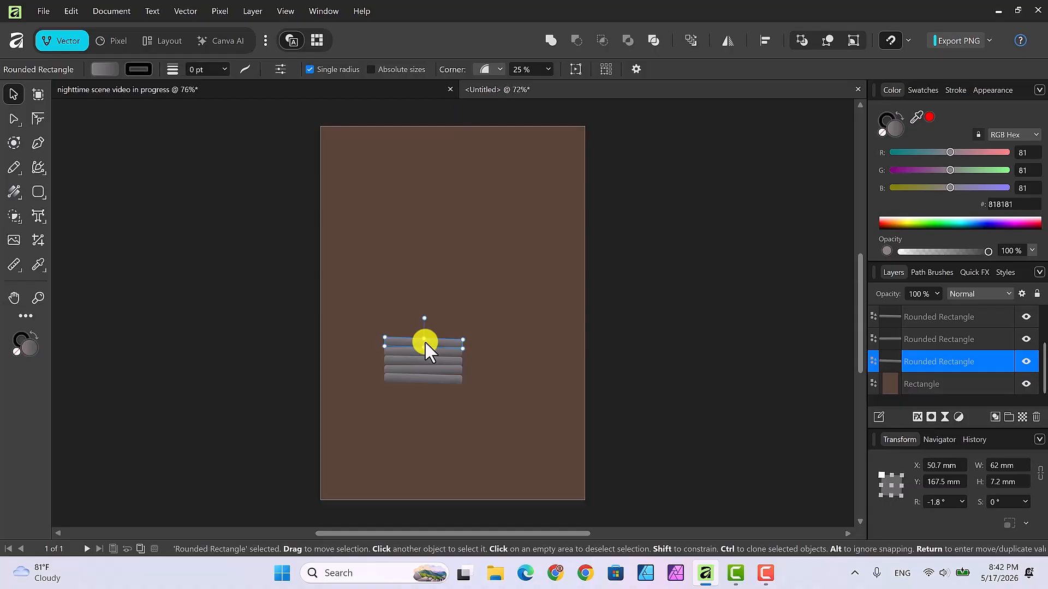
key("ctrl+j")
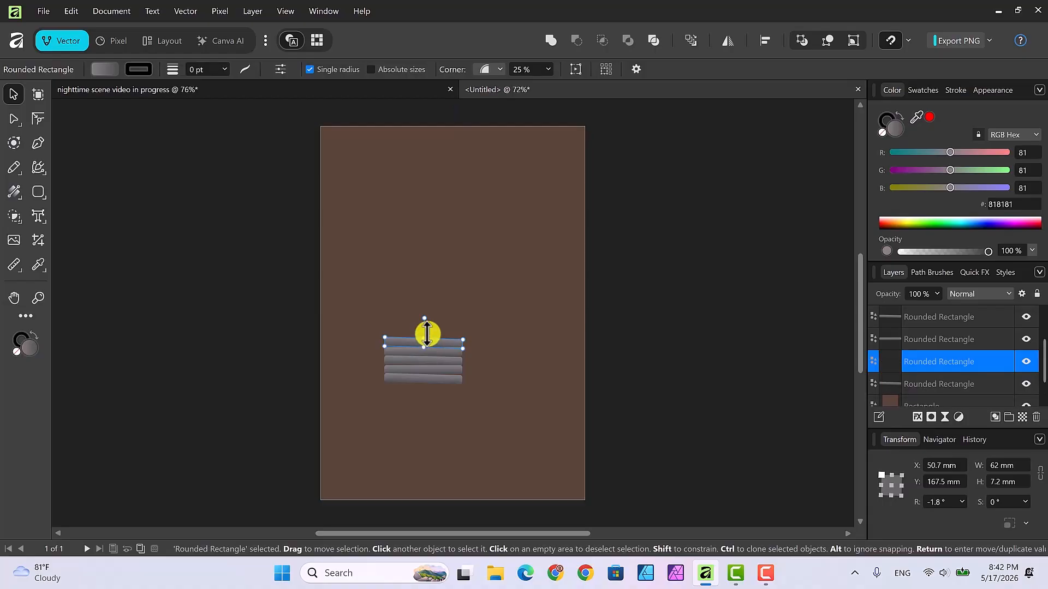
left_click_drag(444, 344, 445, 275)
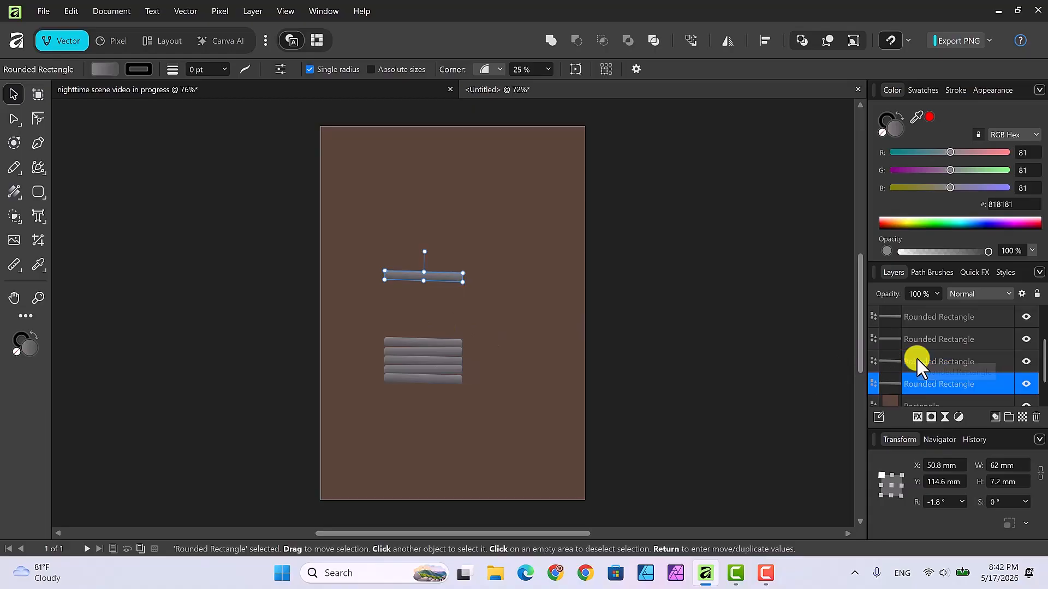
Bring the separate upper bar forward through the layer order until it sits above all other bars
key("ctrl+bracketright")
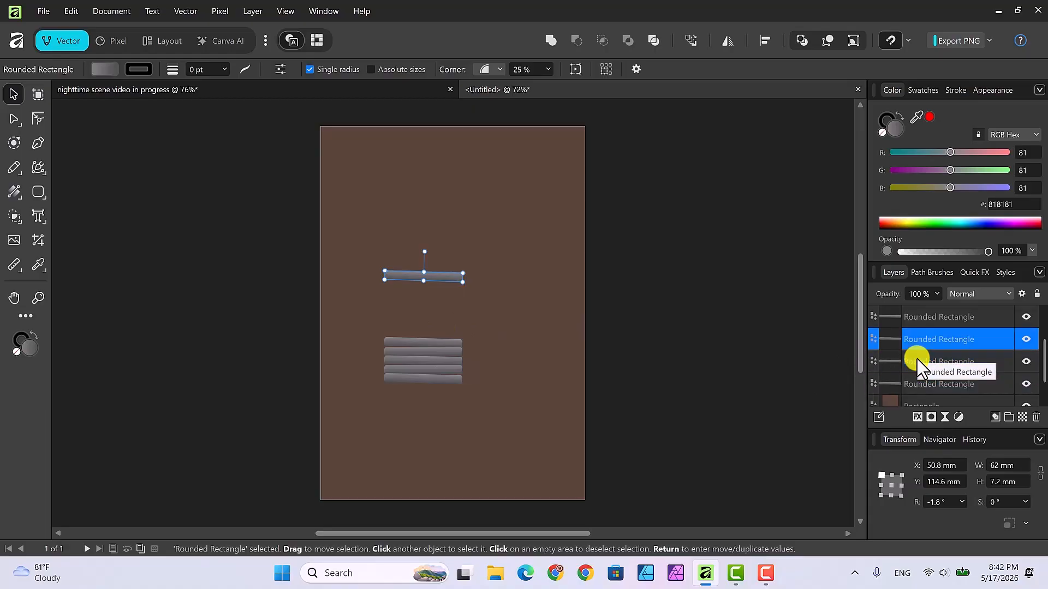
key("ctrl+bracketright")
key("ctrl+bracketright")
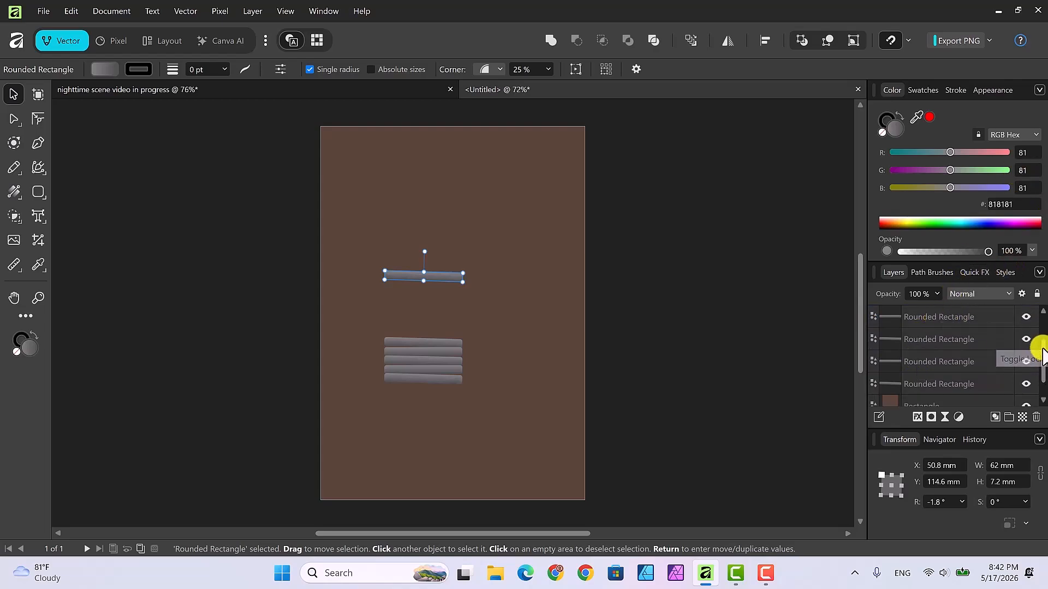
left_click_drag(1043, 349, 1040, 329)
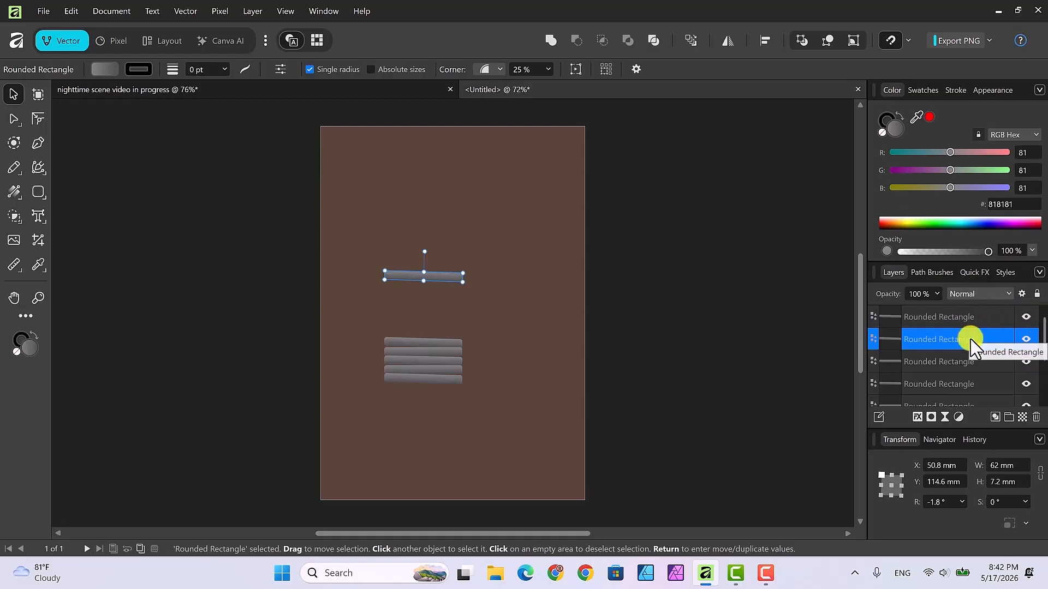
key("ctrl+]")
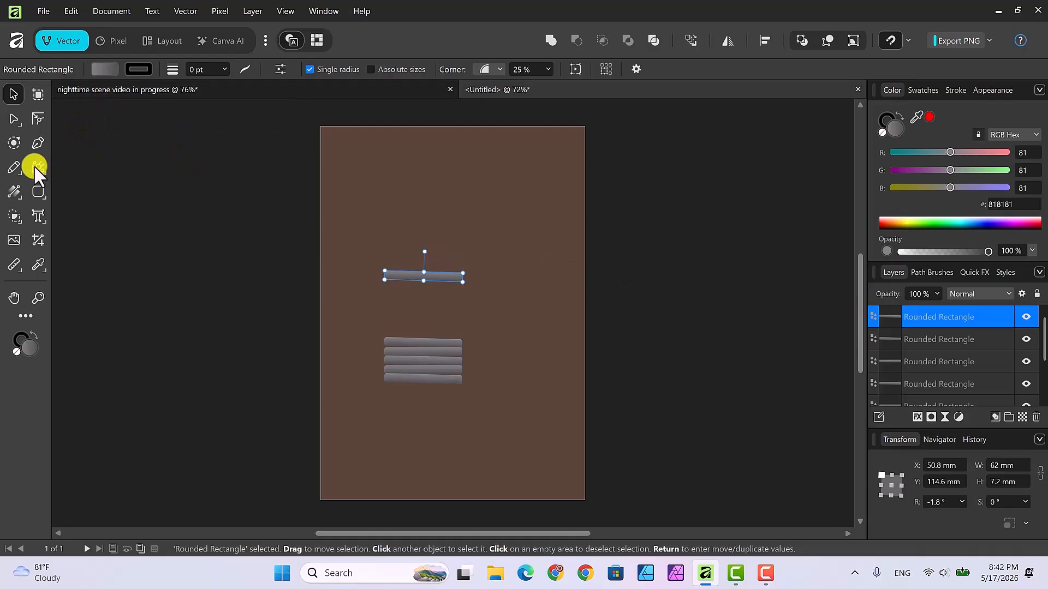
Lighten the separate upper bar's linear gradient, setting the start stop's lightness to 85 and the end stop's to 41
key("g")
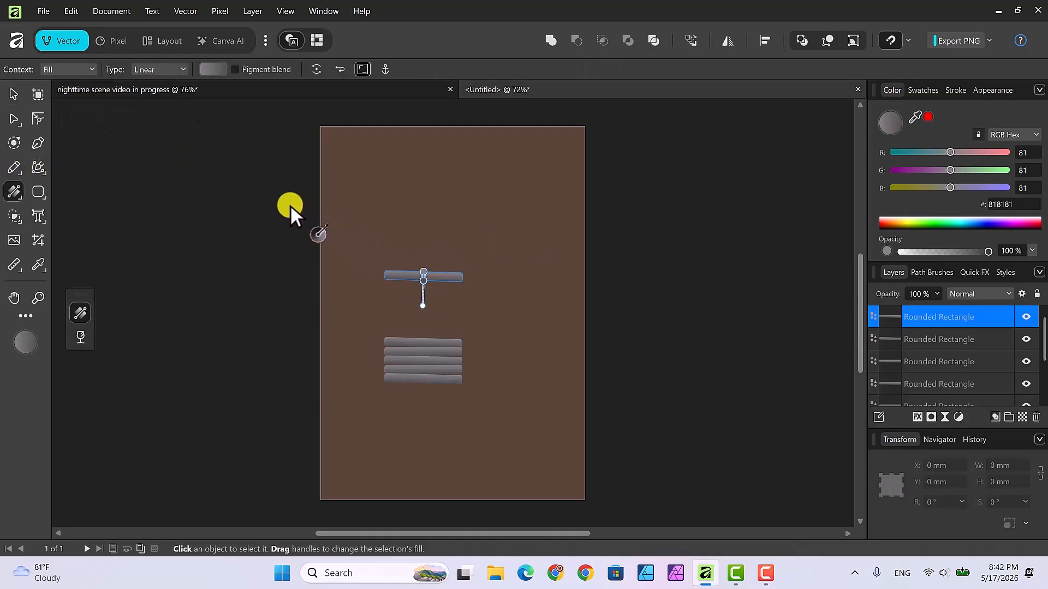
left_click(210, 68)
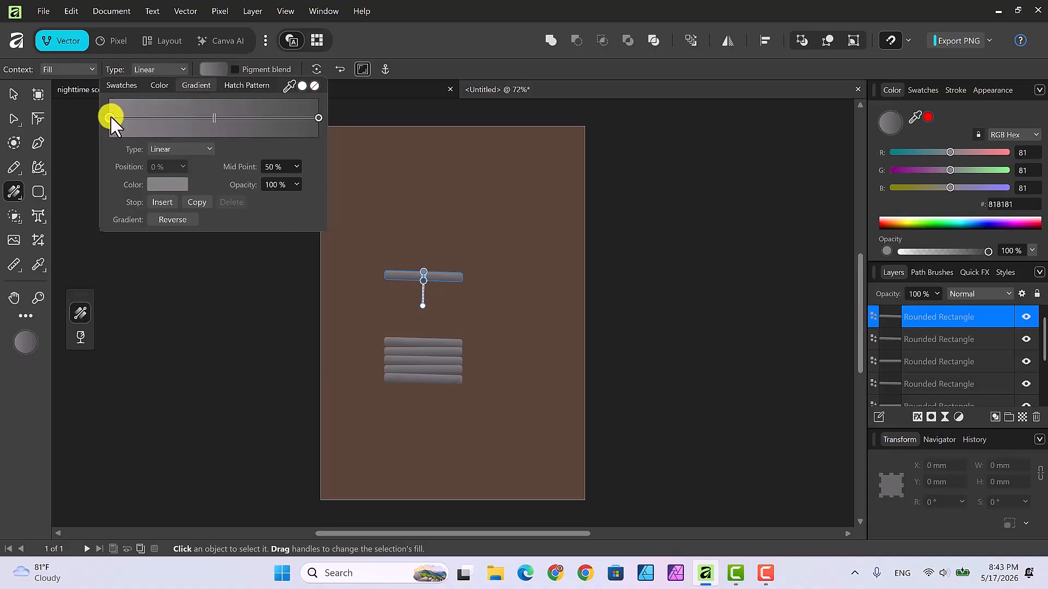
left_click(166, 183)
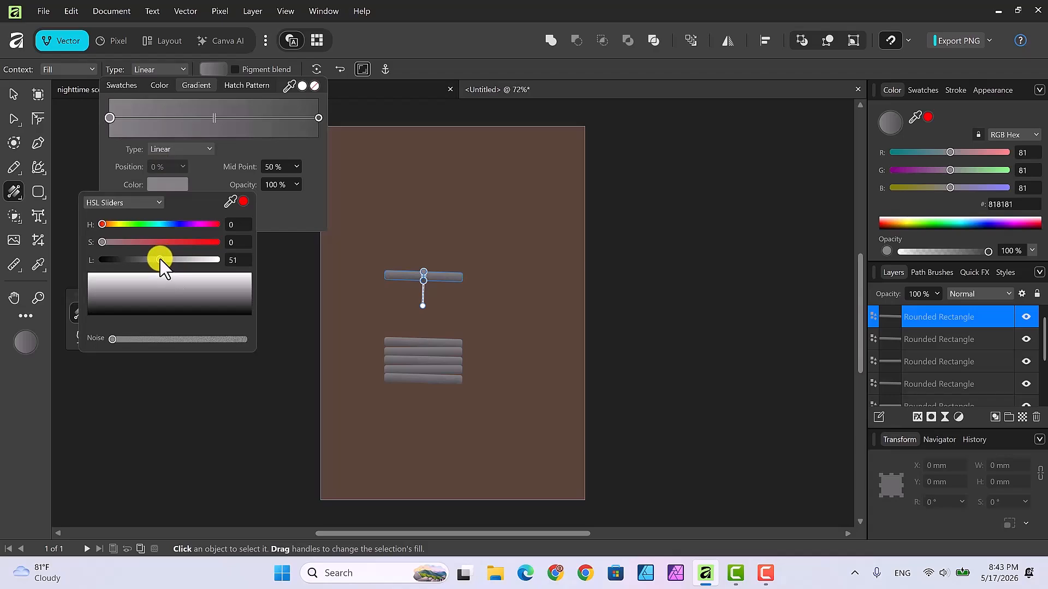
left_click_drag(161, 260, 199, 262)
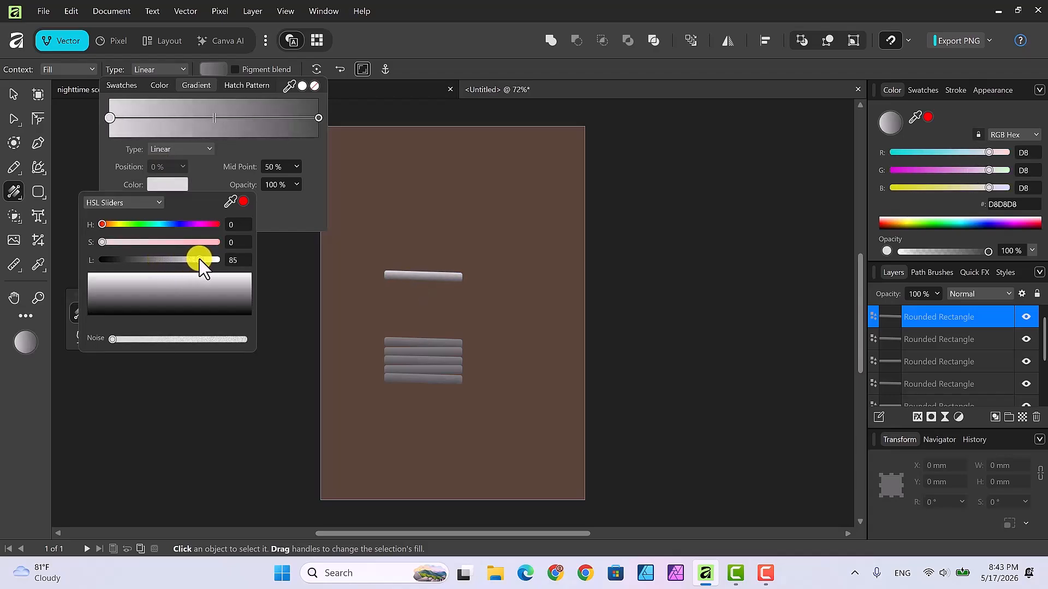
left_click(317, 114)
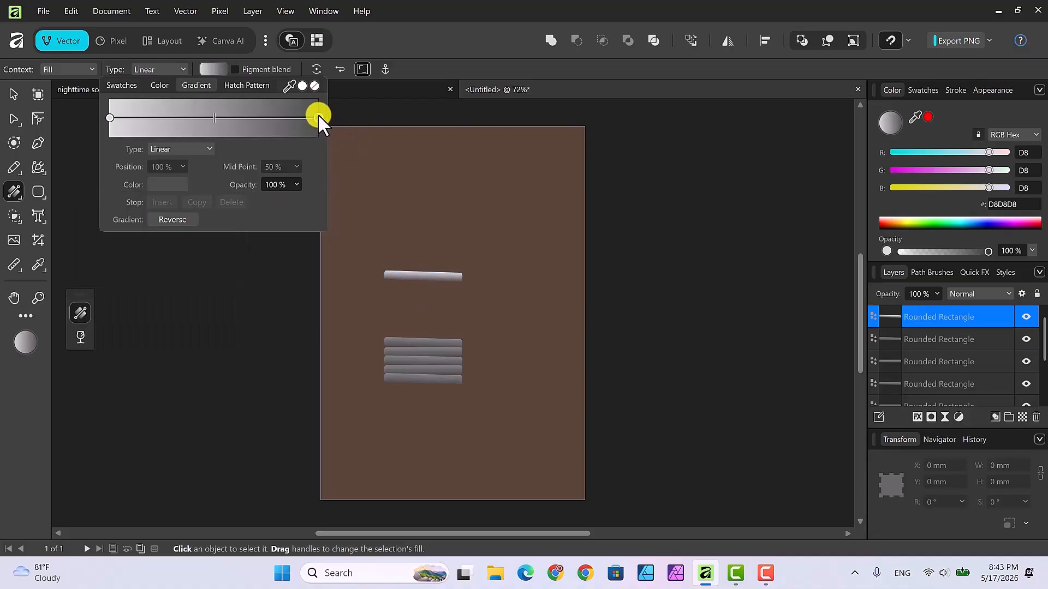
left_click(169, 185)
mouse_move(142, 271)
left_mouse_down()
mouse_move(136, 261)
mouse_move(168, 264)
mouse_move(149, 262)
left_mouse_up()
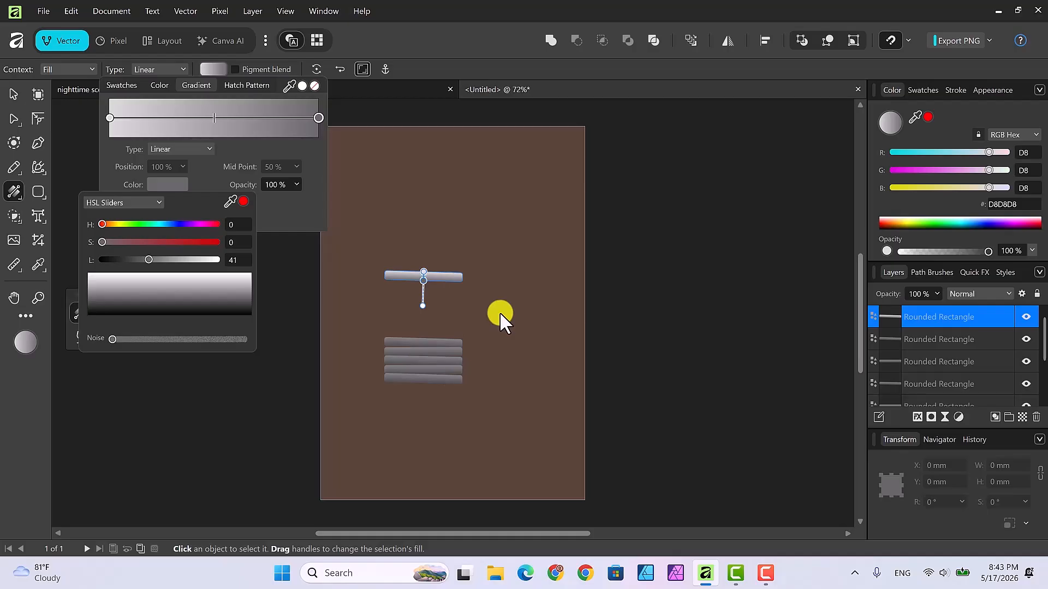
left_click(610, 252)
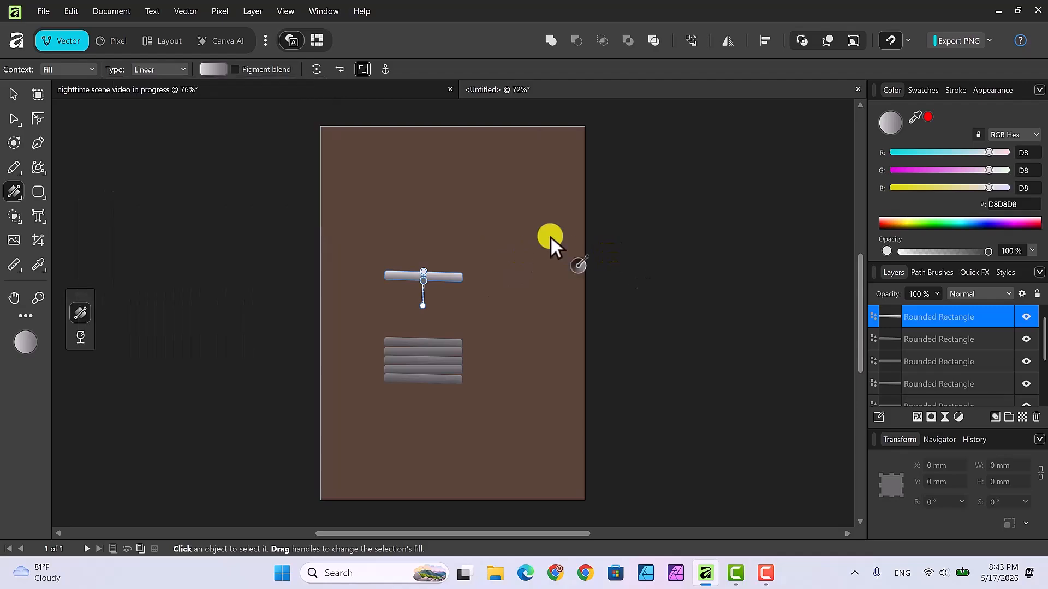
Shrink the light bar above the stack to about 45.4 mm wide and 4.6 mm high
left_click(12, 95)
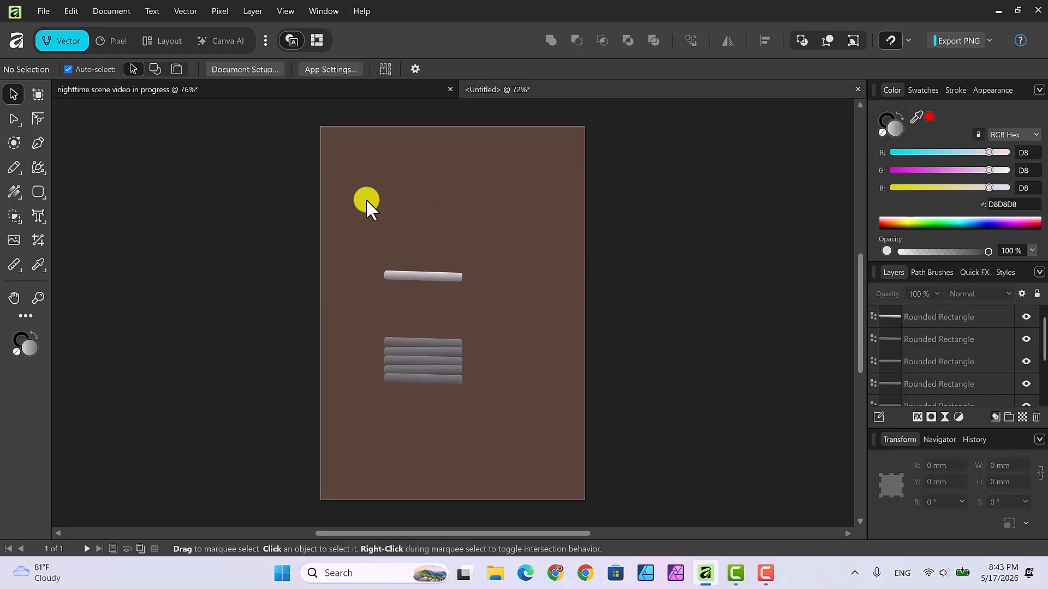
left_click(421, 274)
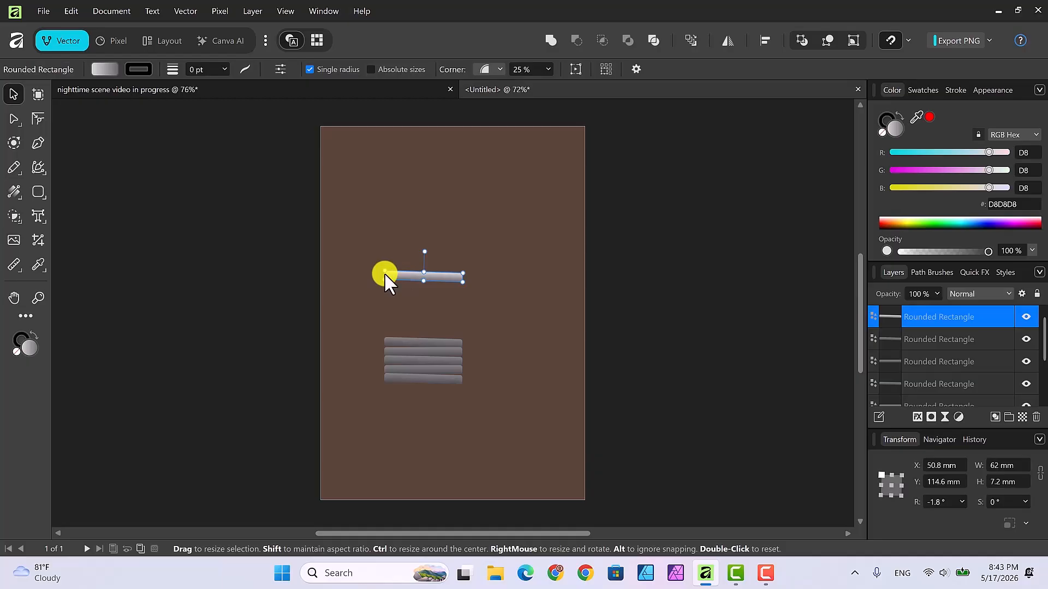
left_click_drag(384, 274, 395, 274)
left_click_drag(463, 278, 426, 274)
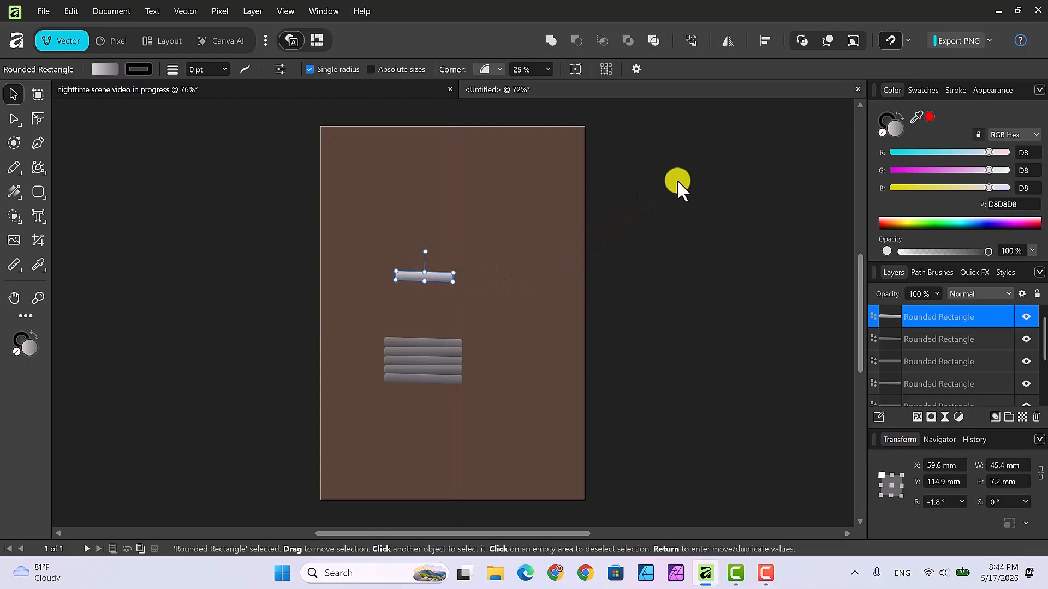
key("ctrl+equal")
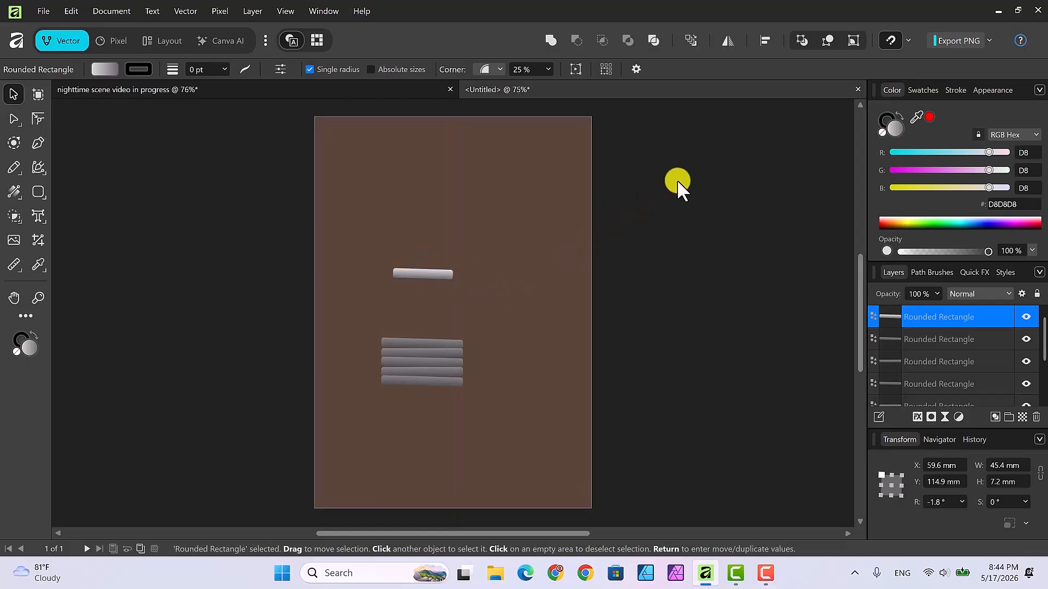
key("ctrl+equal")
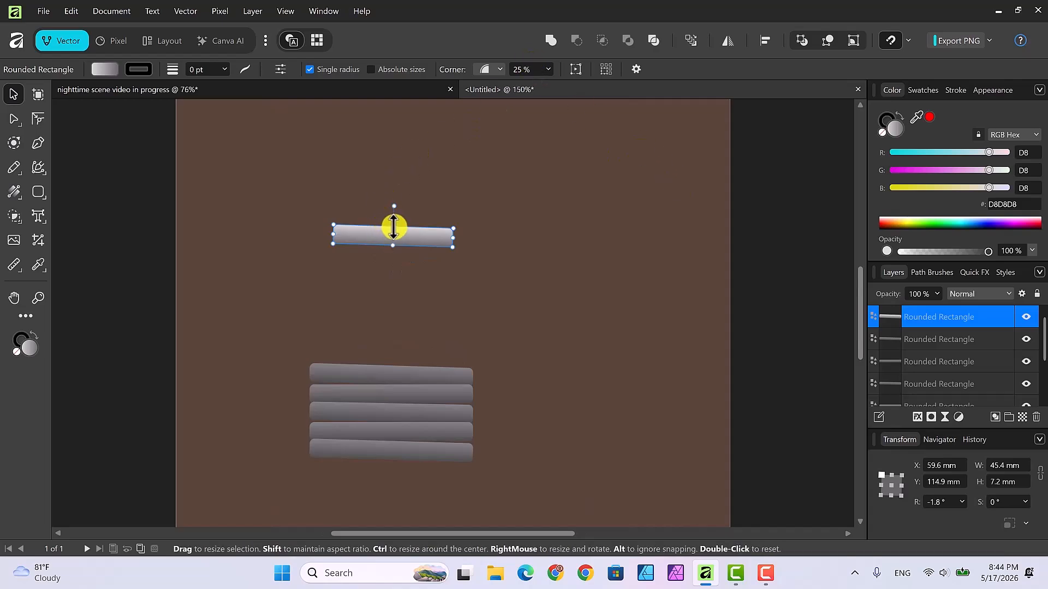
left_click_drag(393, 227, 392, 235)
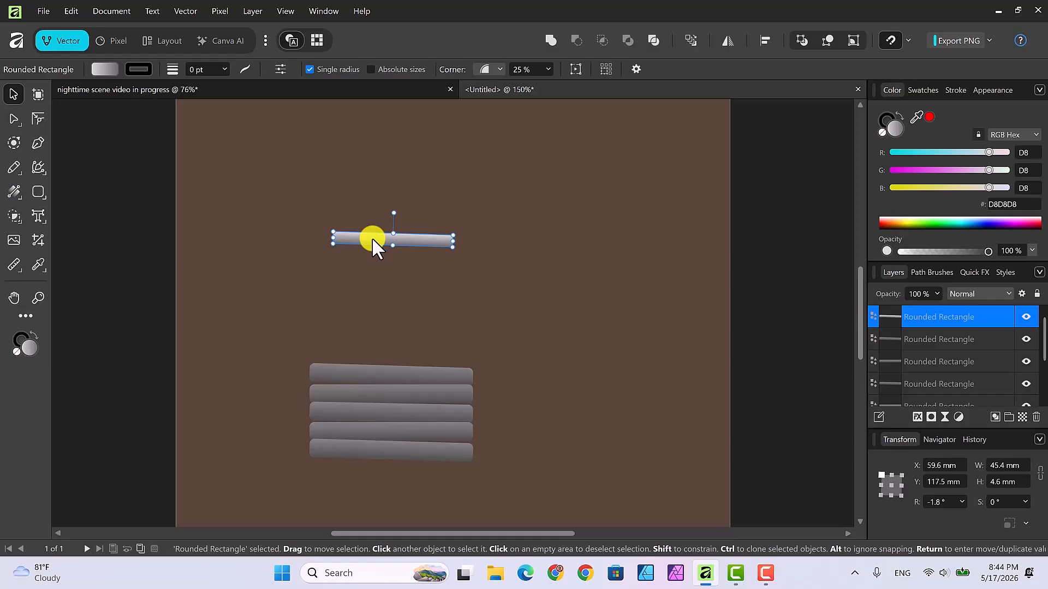
Move the light bar onto the stack's top bar, at about X 59 mm, and tilt it to about -1.2°
left_click_drag(377, 240, 371, 362)
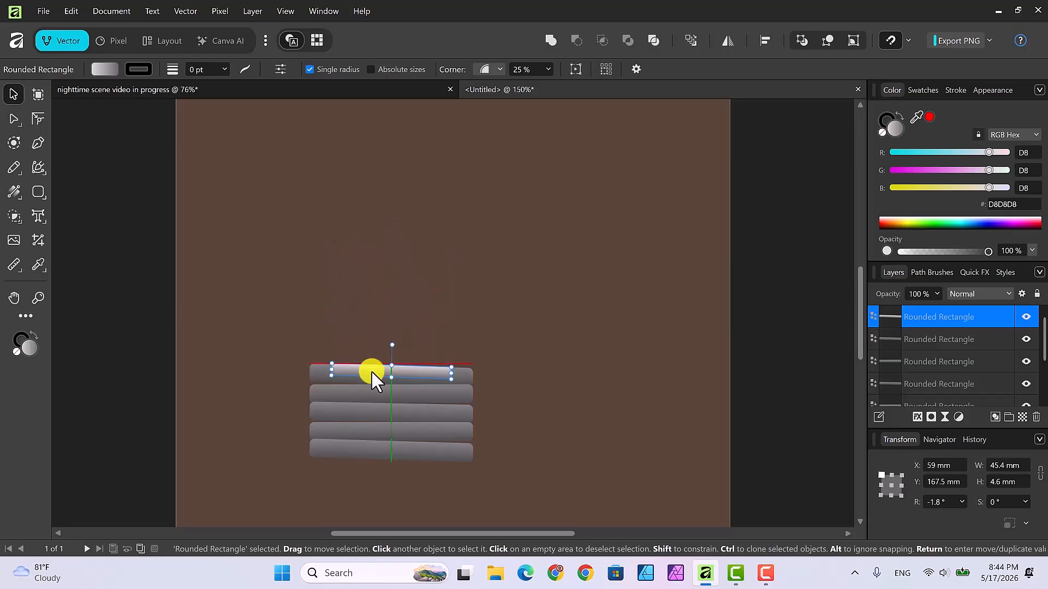
left_click_drag(372, 373, 371, 377)
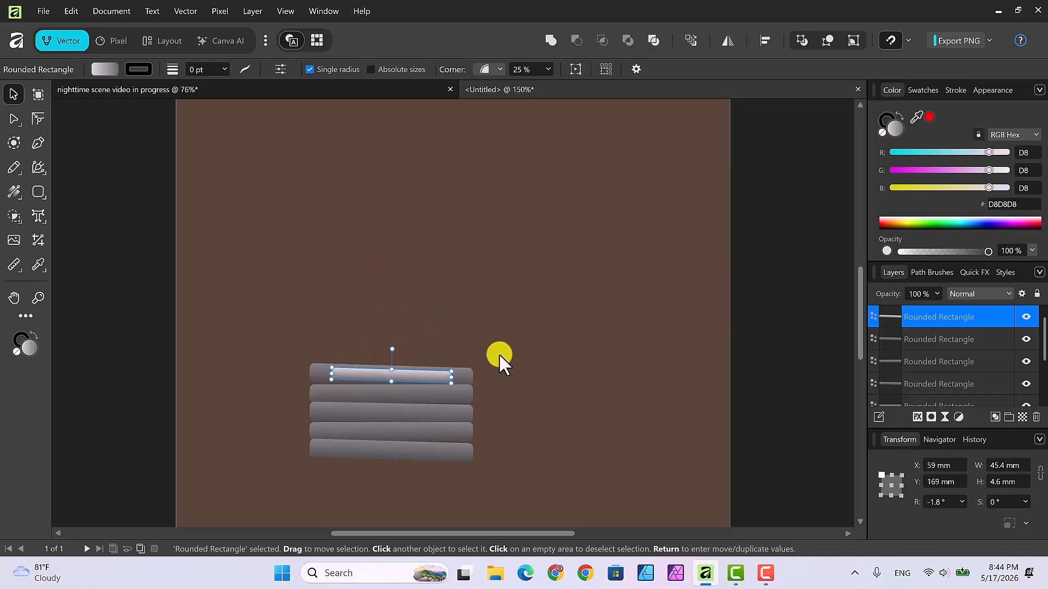
left_click(499, 355)
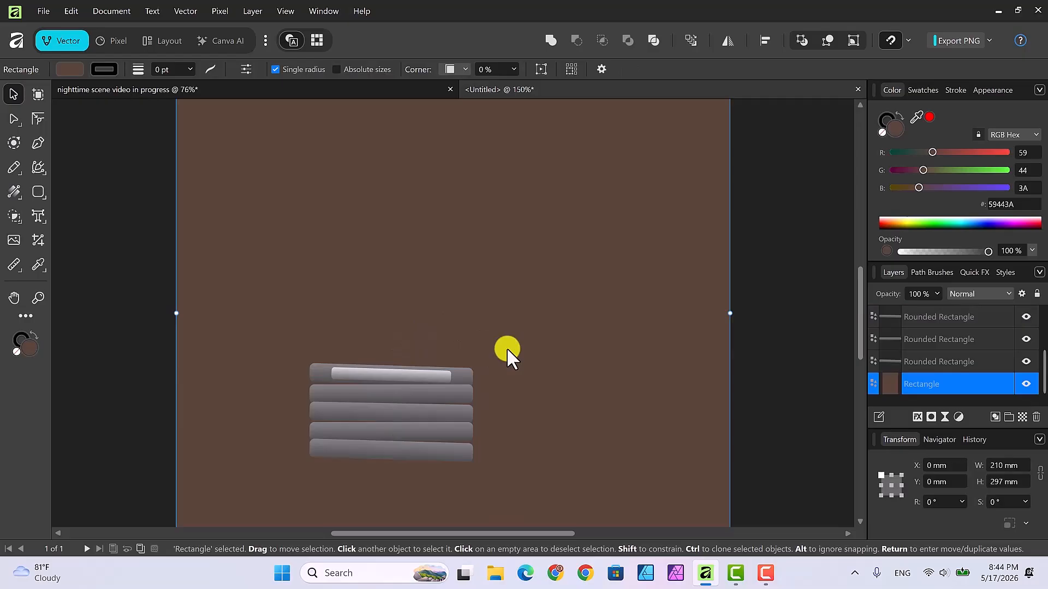
left_click(429, 374)
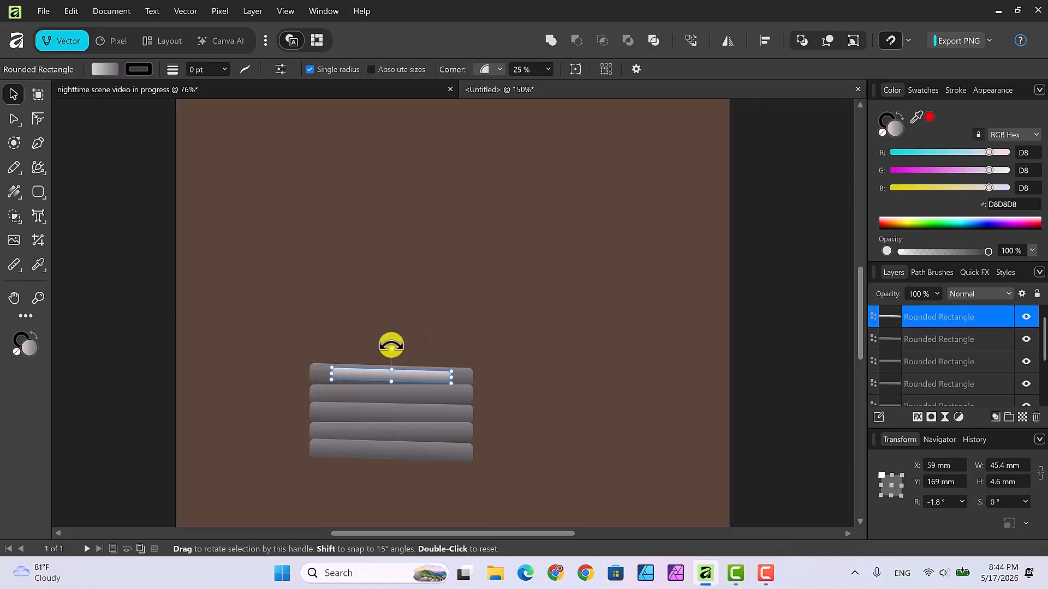
left_click_drag(391, 347, 391, 347)
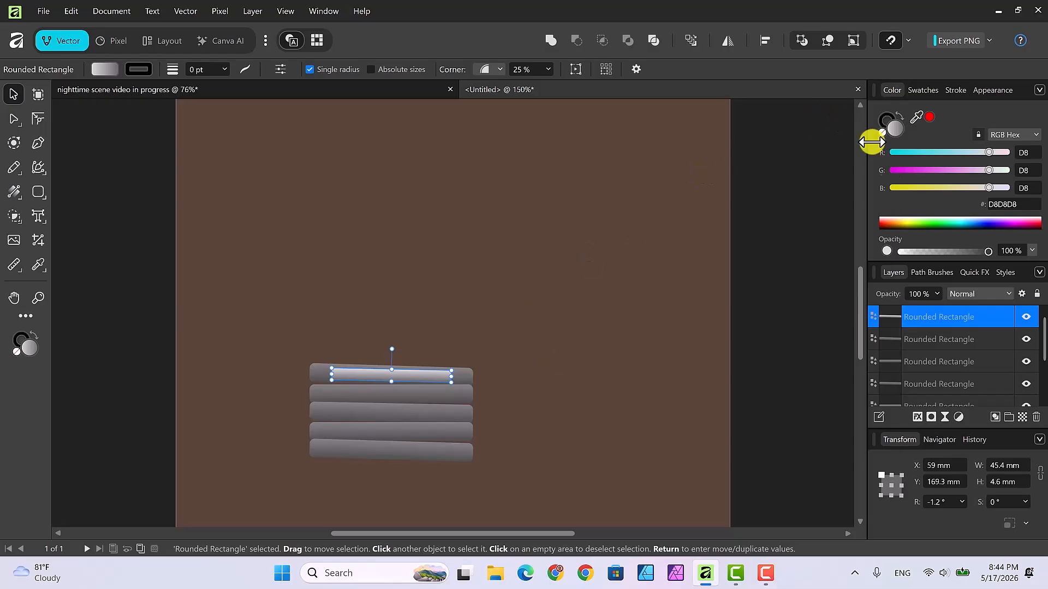
Set the highlight bar's blend mode to Lighten and narrow it to about 41.6 mm
left_click(1008, 294)
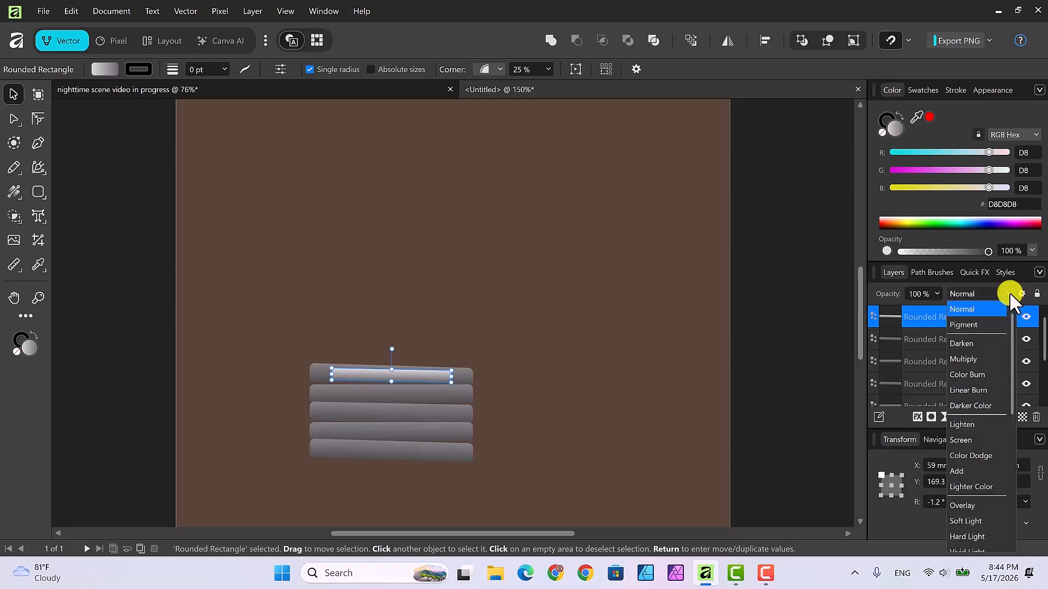
left_click(966, 424)
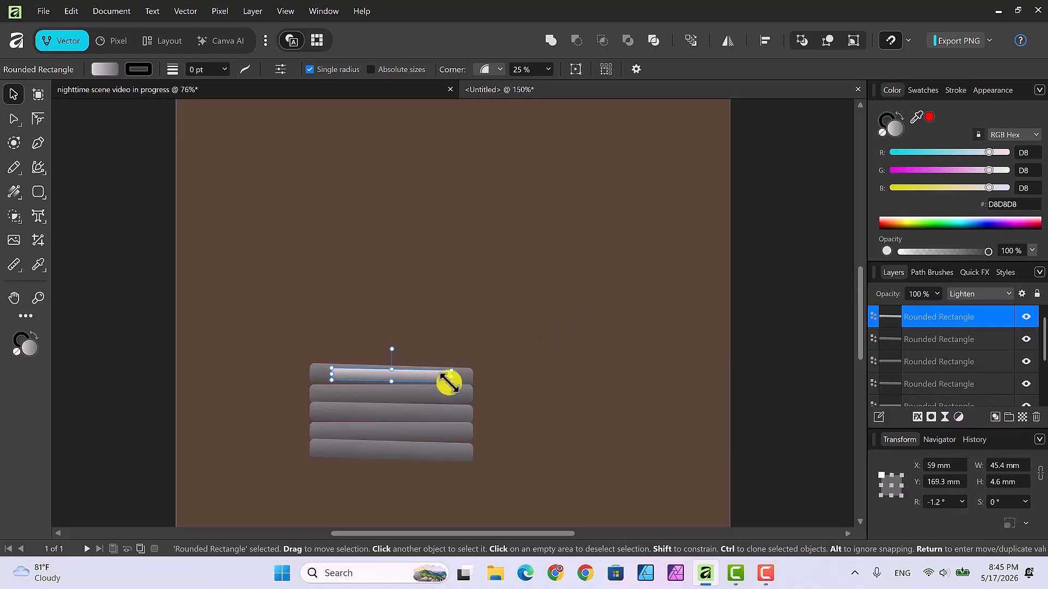
left_click_drag(445, 375, 418, 374)
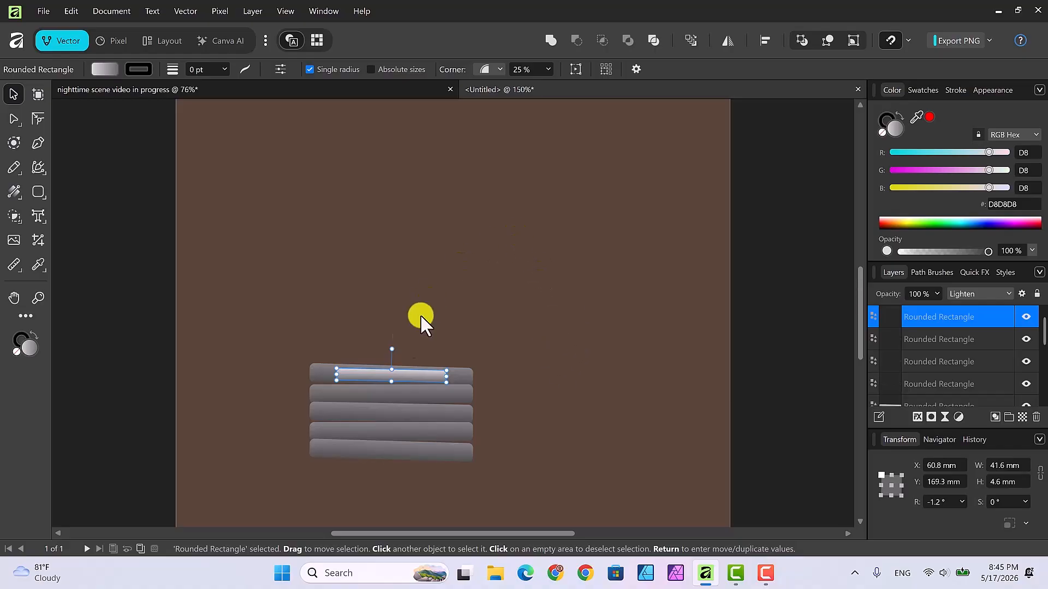
Duplicate the highlight bar straight down onto each of the four lower grey bars
left_click_drag(406, 371, 365, 407)
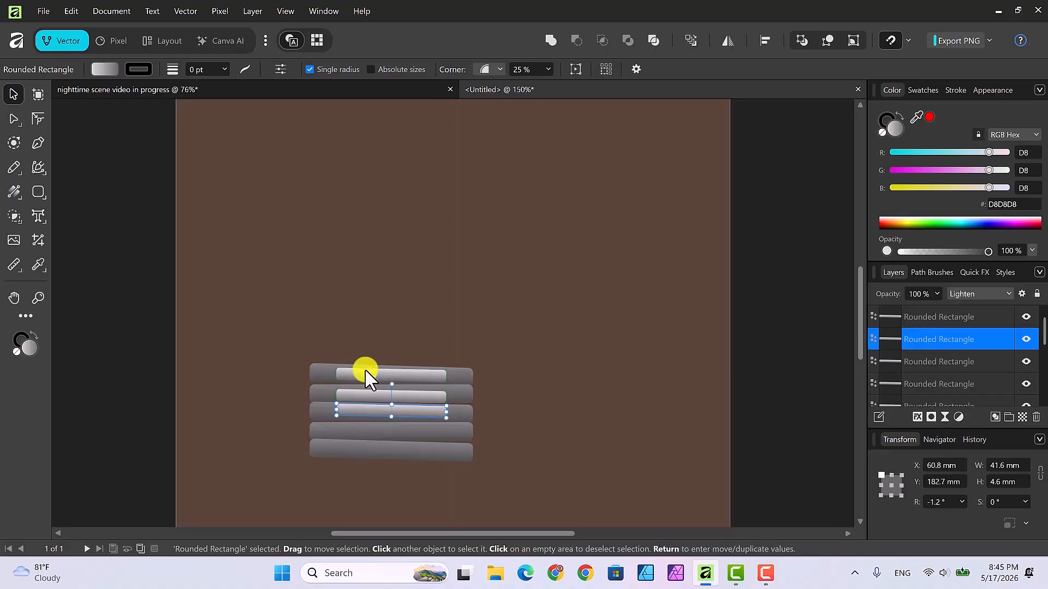
left_click_drag(365, 370, 371, 426)
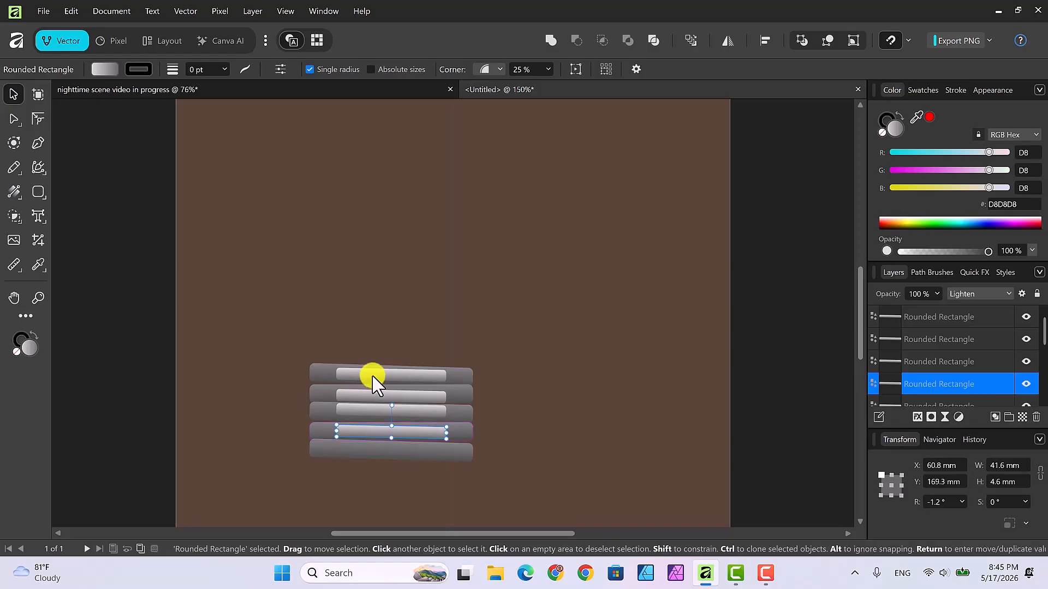
left_click_drag(373, 377, 371, 445)
left_click(530, 391)
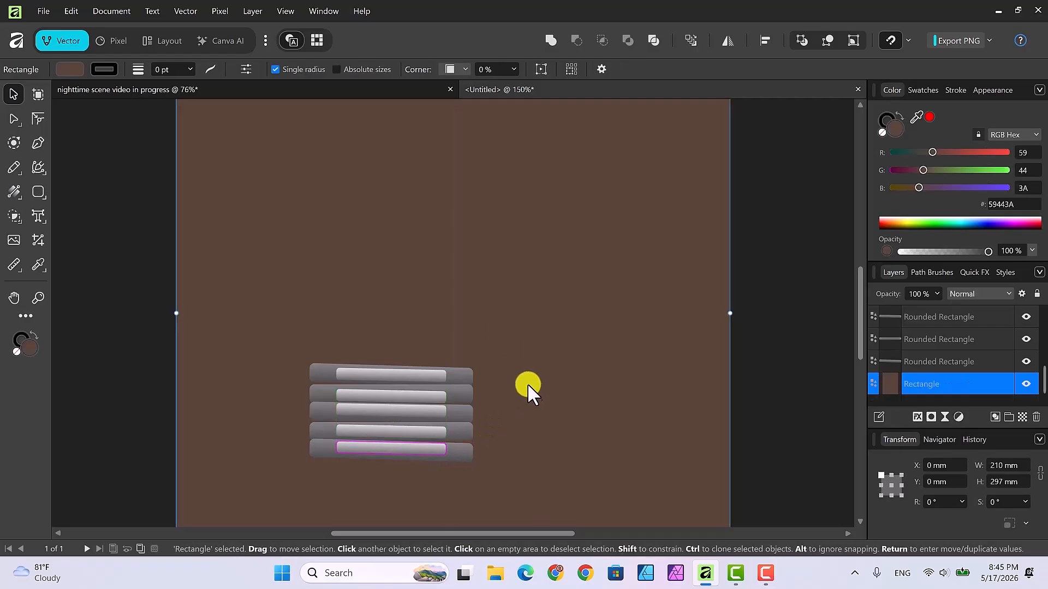
Tilt the highlight on the second bar from the top to about -0.6° and nudge it up to about Y 176.2 mm
left_click(427, 395)
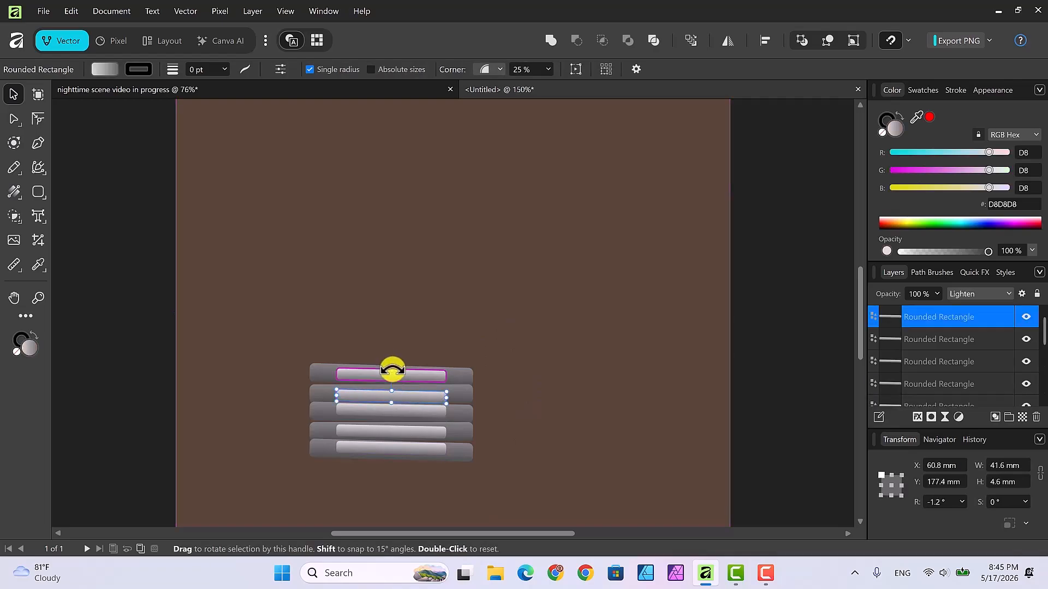
left_click_drag(392, 370, 394, 370)
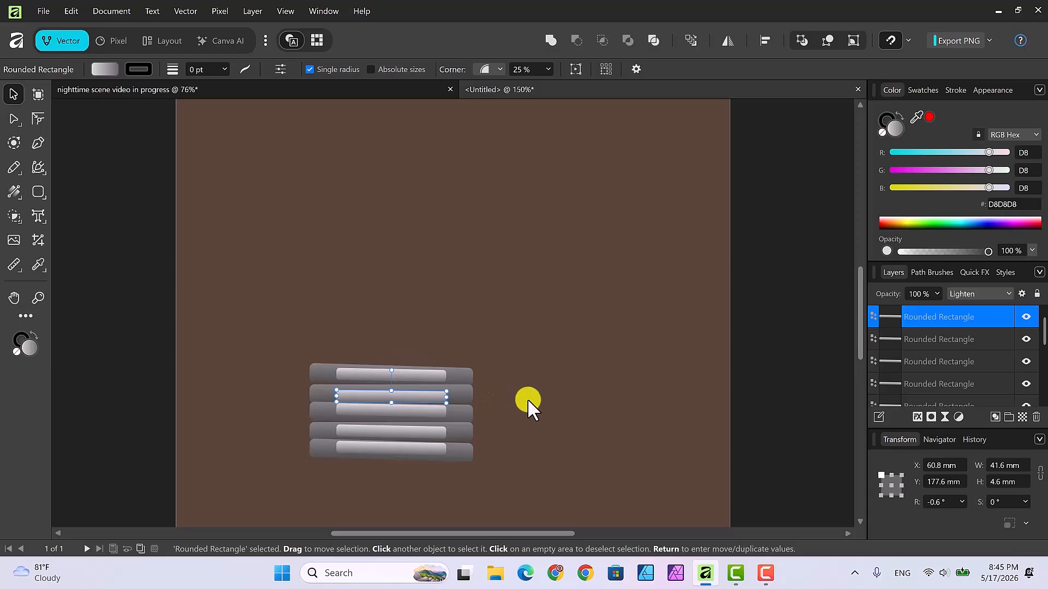
key("Up")
key("Up")
key("Up")
key("Up")
key("Up")
key("Up")
key("Up")
key("Up")
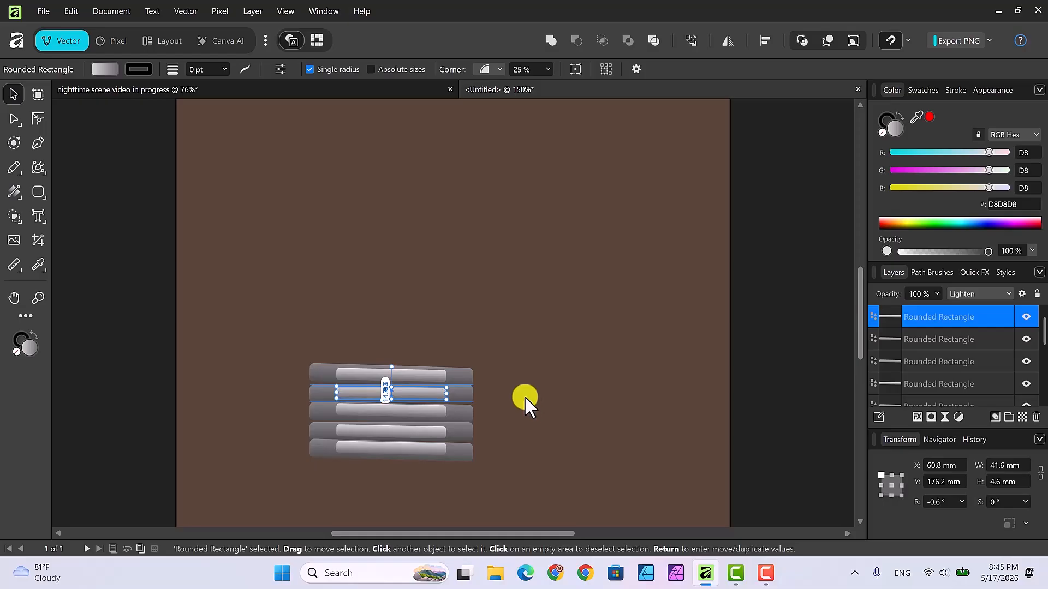
left_click(525, 395)
Tilt the highlight on the middle bar to about -0.6° and nudge it down to about Y 183.4 mm
left_click(416, 413)
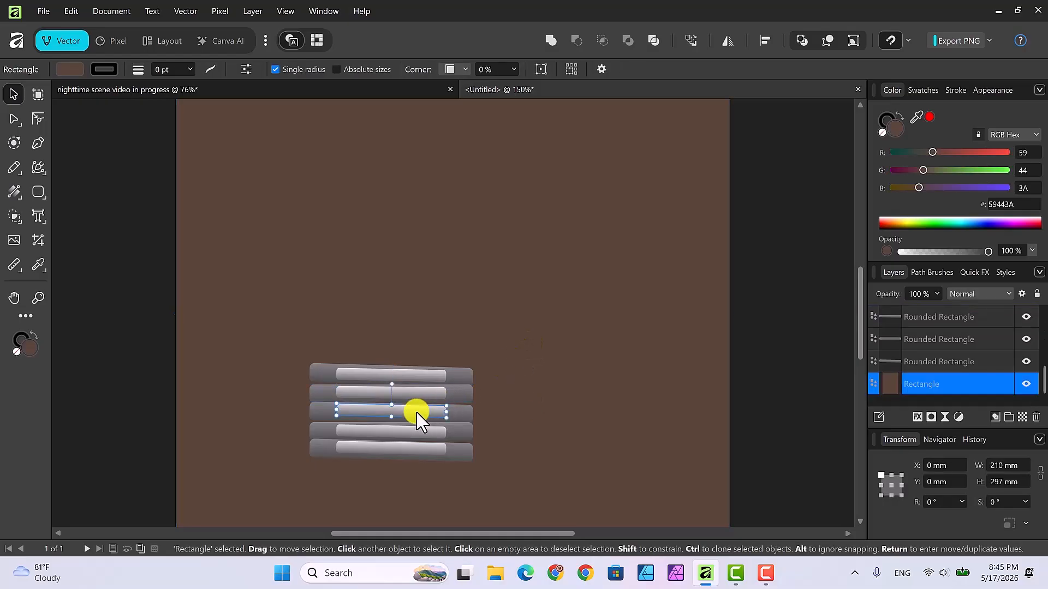
left_click_drag(393, 385, 393, 387)
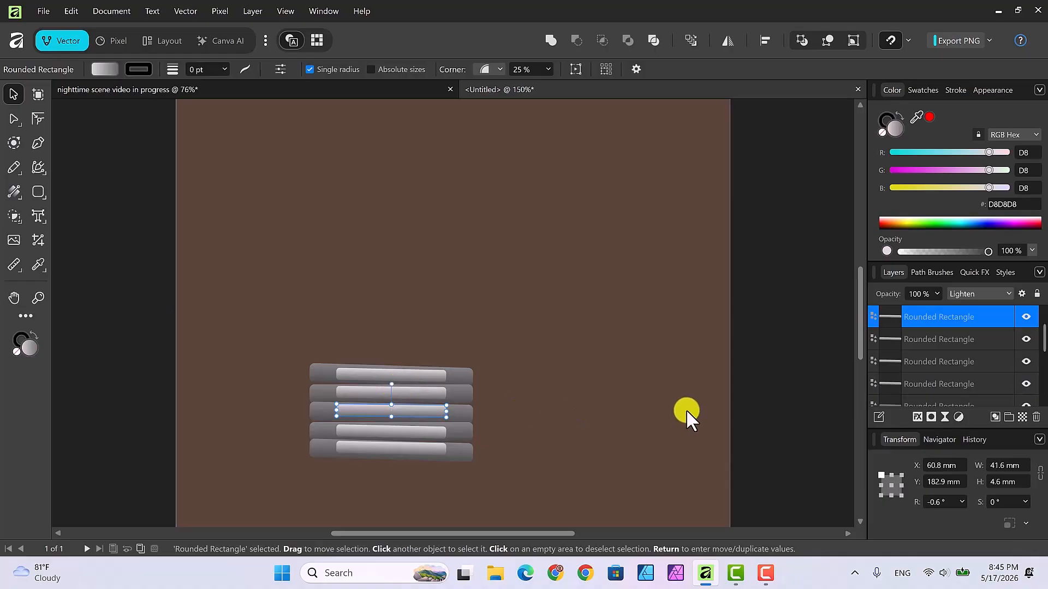
key("Down")
key("Down")
key("Down")
key("Down")
key("Down")
key("Down")
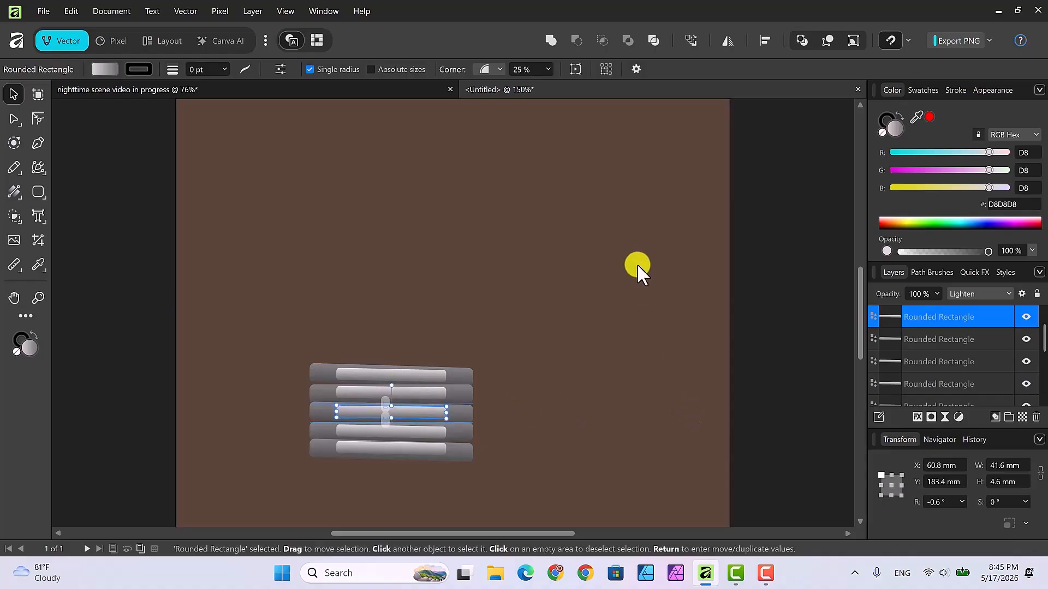
left_click(576, 318)
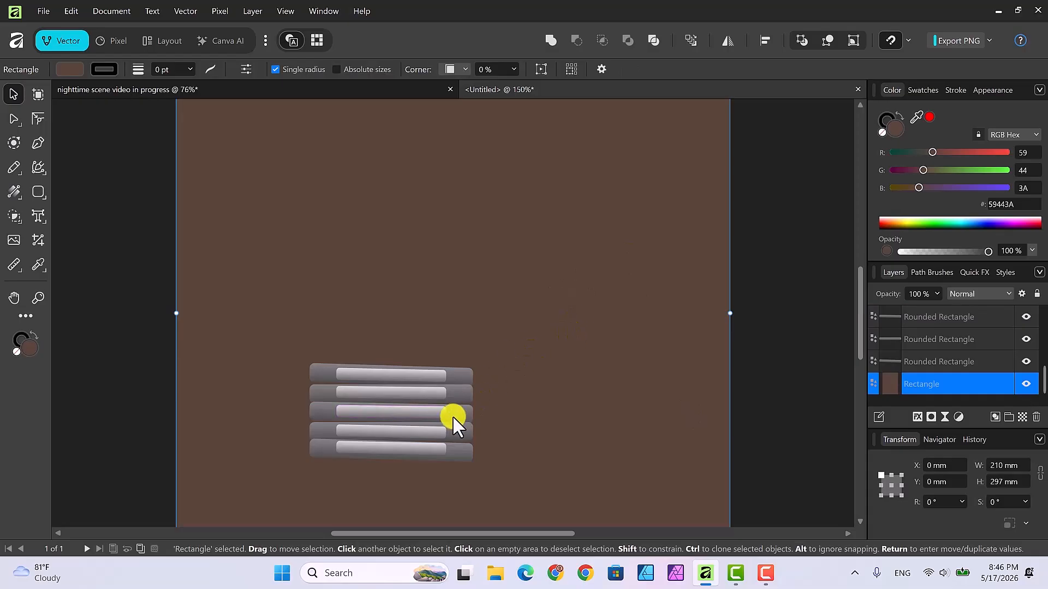
Tilt the highlight on the fourth bar from the top to about -0.7° and nudge it up slightly
left_click(434, 430)
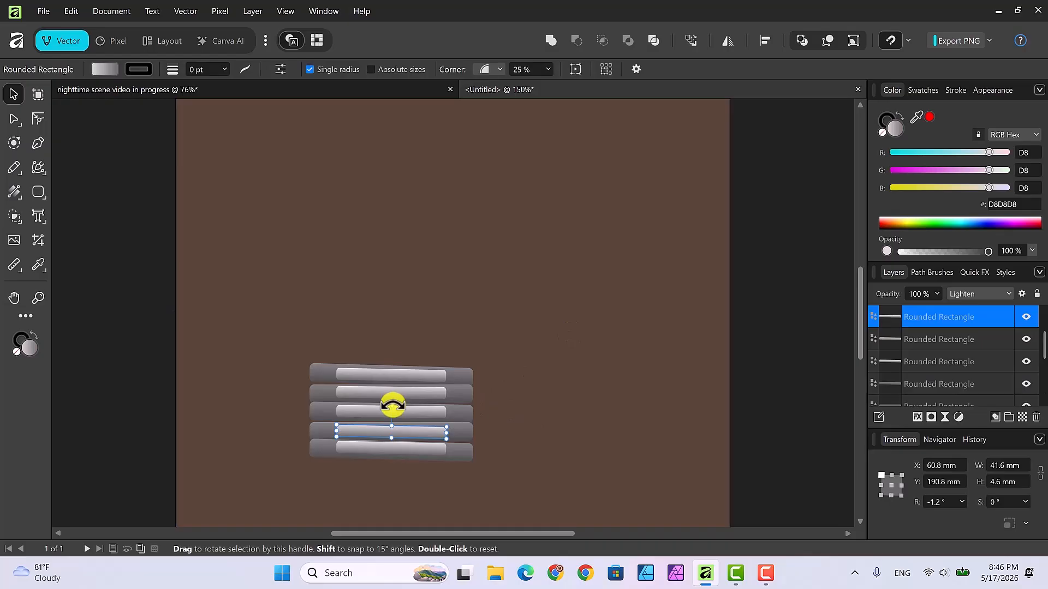
left_click_drag(392, 405, 393, 406)
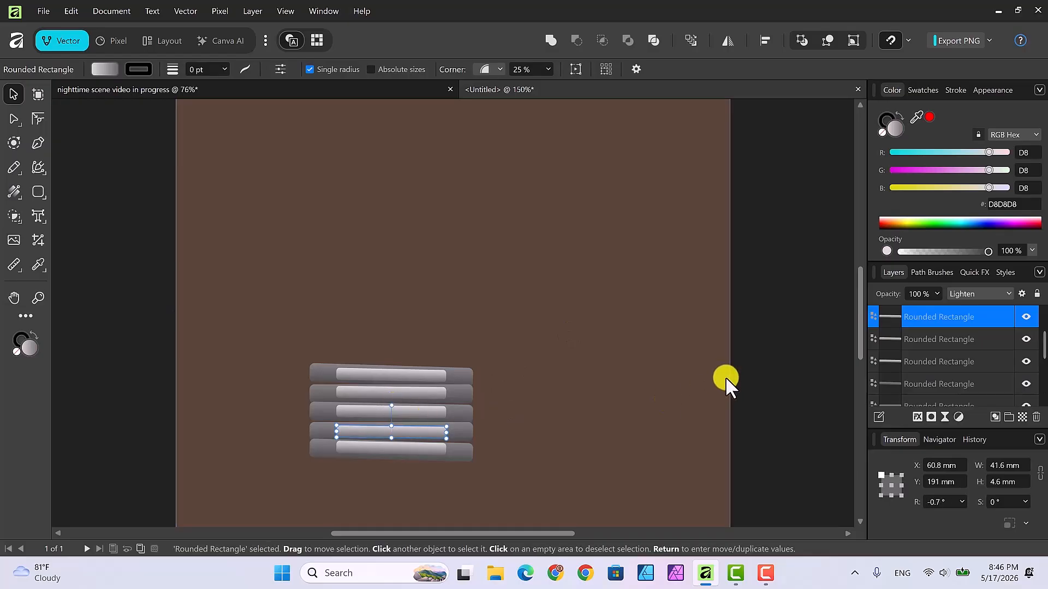
key("Up")
left_click(562, 332)
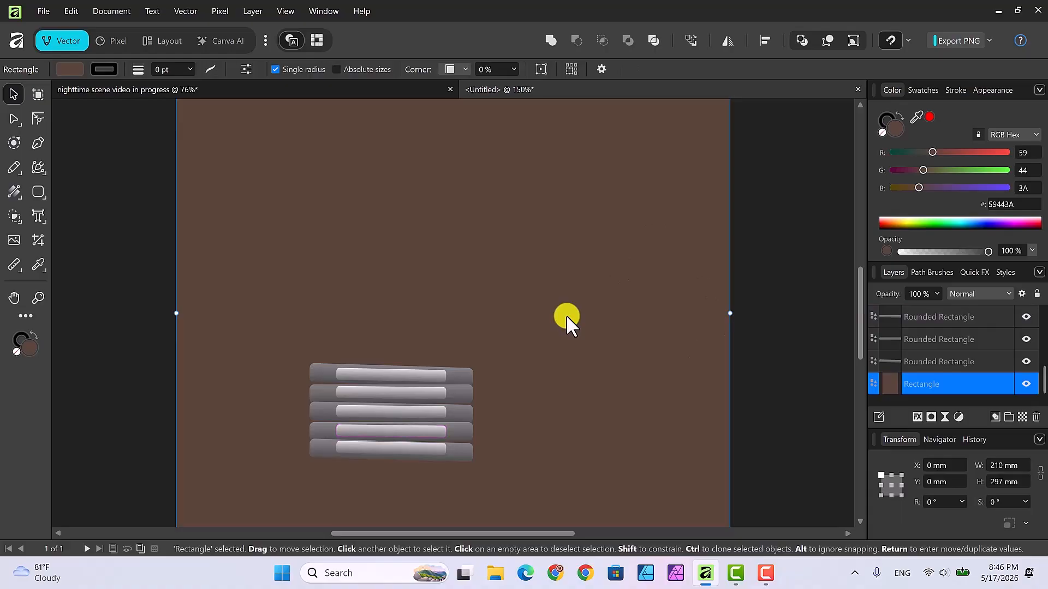
key("ctrl+minus")
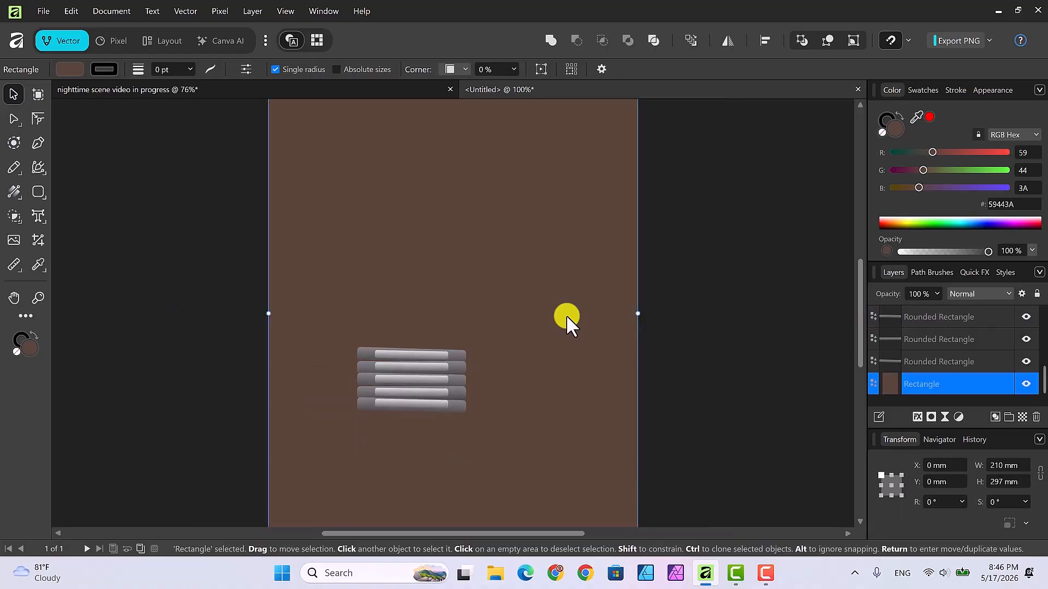
Group the five grey bars and their five highlight bars, leaving out the brown background rectangle
key("ctrl+minus")
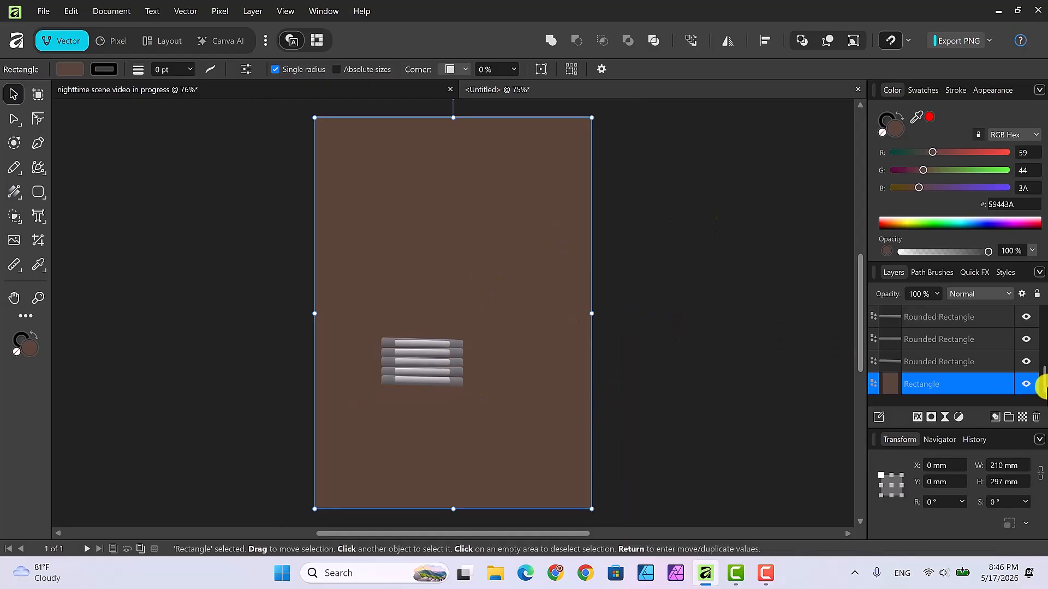
scroll(1038, 371, "up", 5)
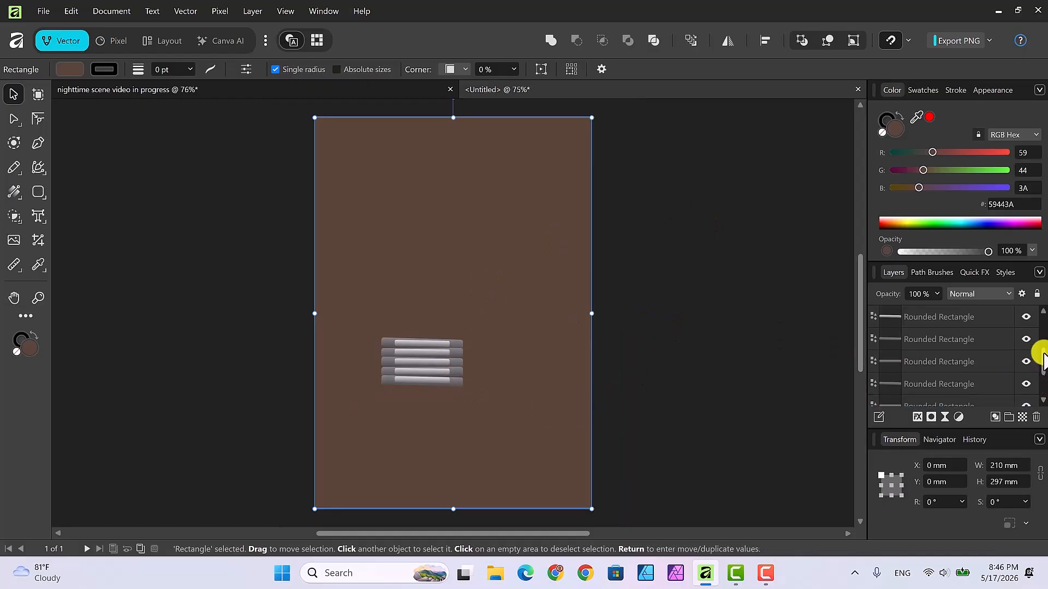
left_click(954, 321)
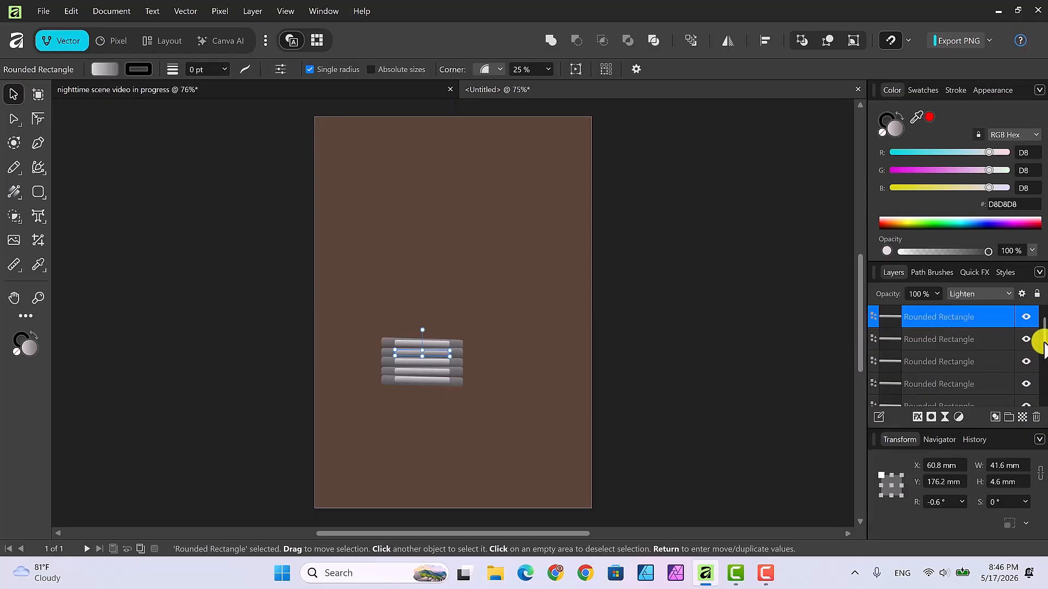
left_click(947, 337, "shift")
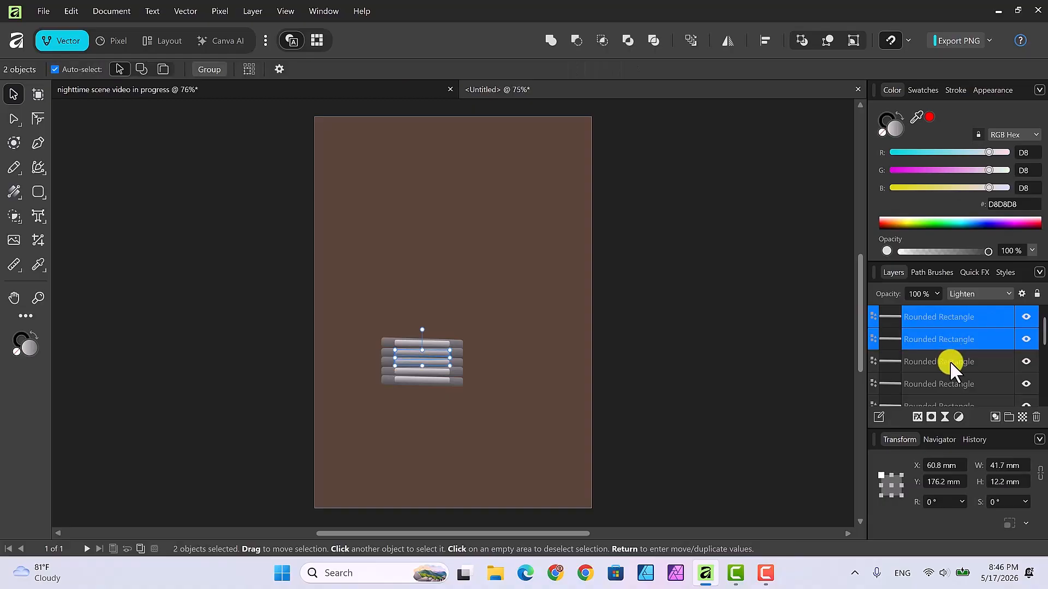
left_click(949, 361, "shift")
left_click(951, 382, "shift")
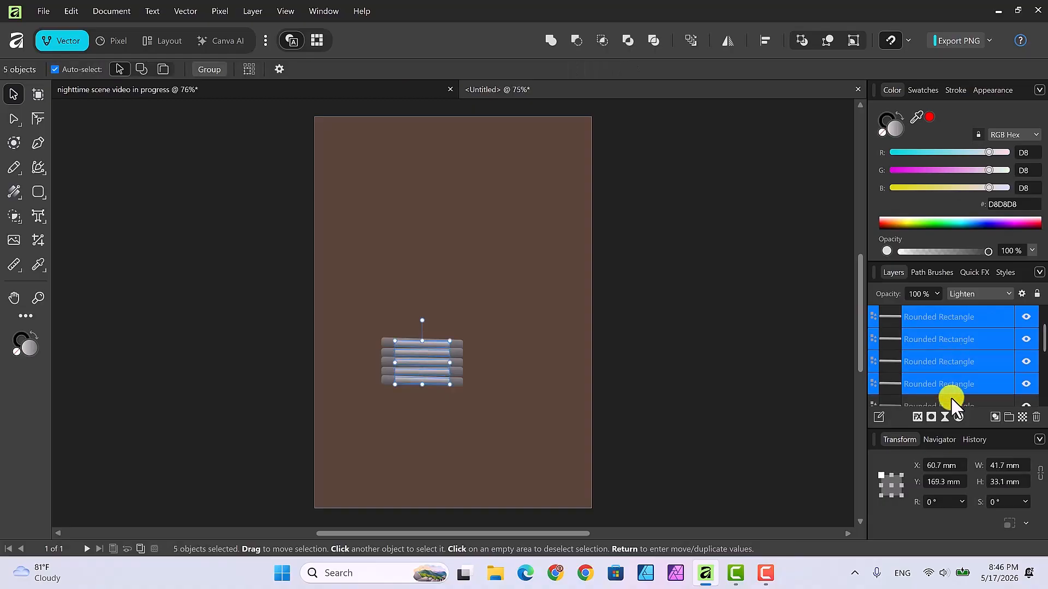
left_click(952, 405, "shift")
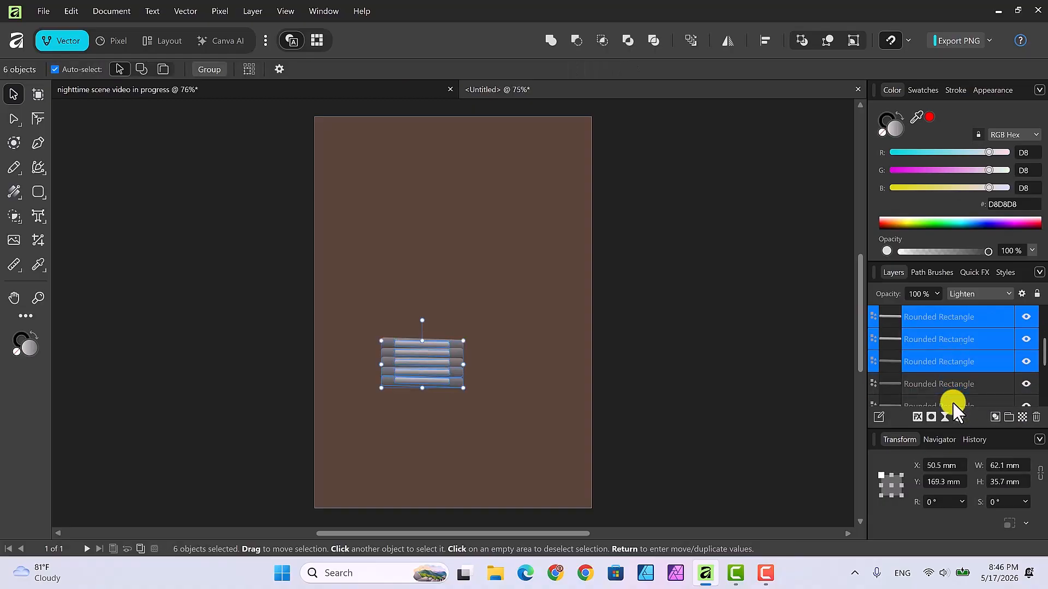
left_click(953, 404, "shift")
left_click(953, 403, "shift")
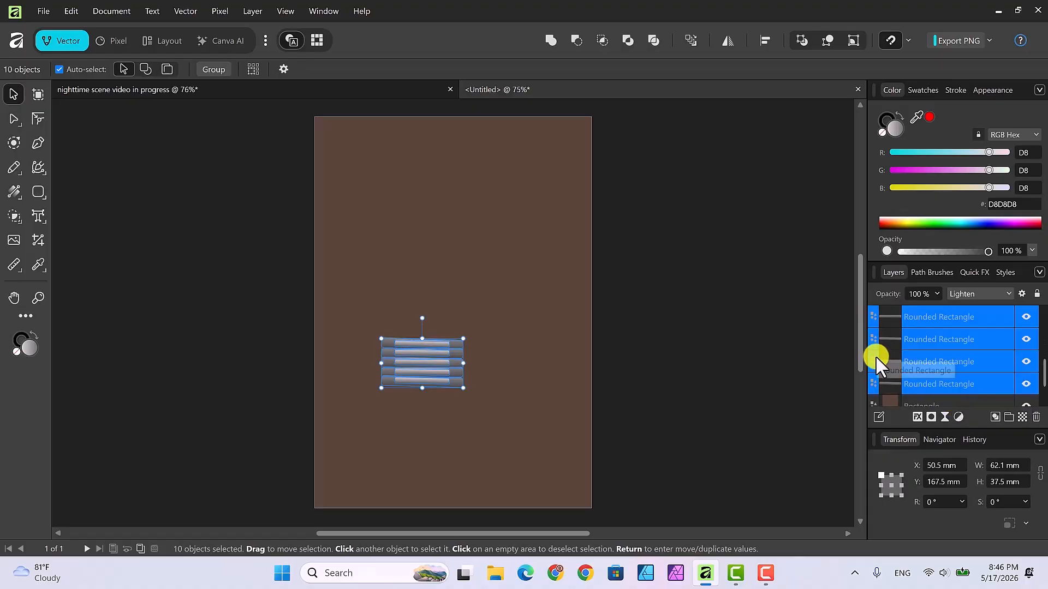
right_click(943, 339)
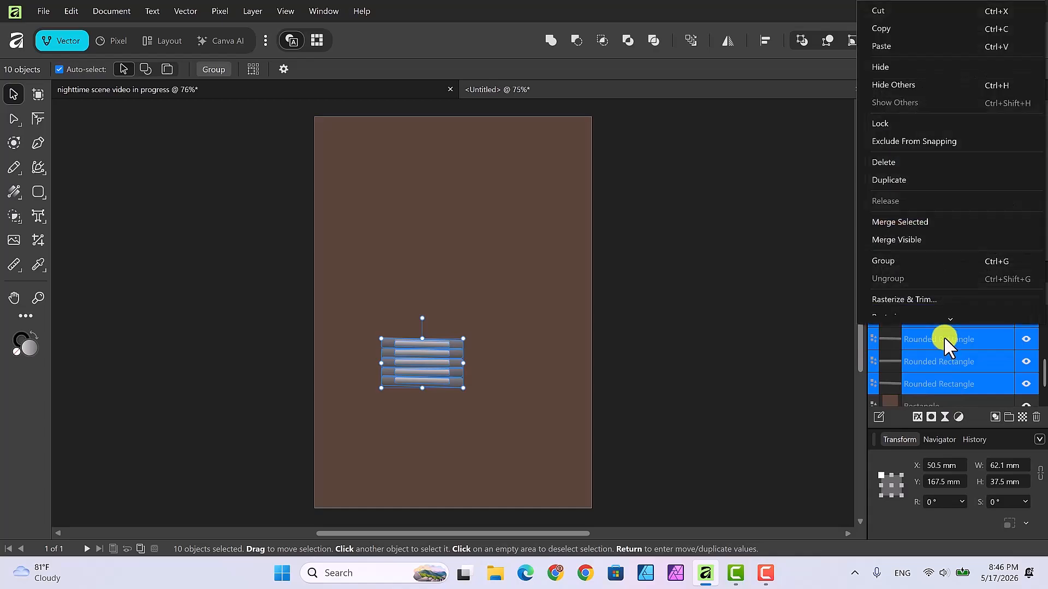
left_click(882, 256)
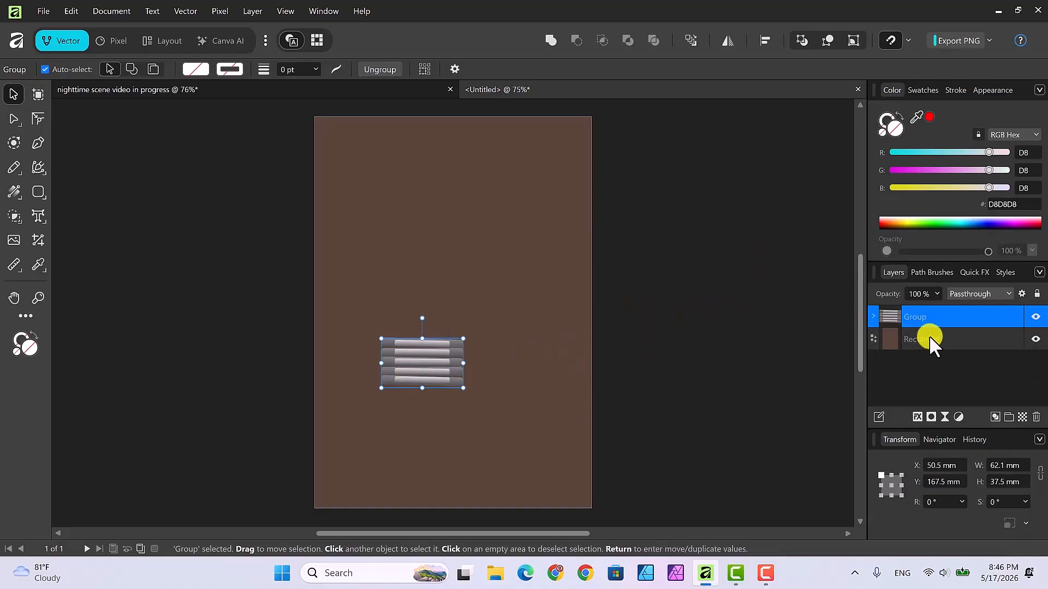
Rename the group of bars as "base"
double_click(920, 318)
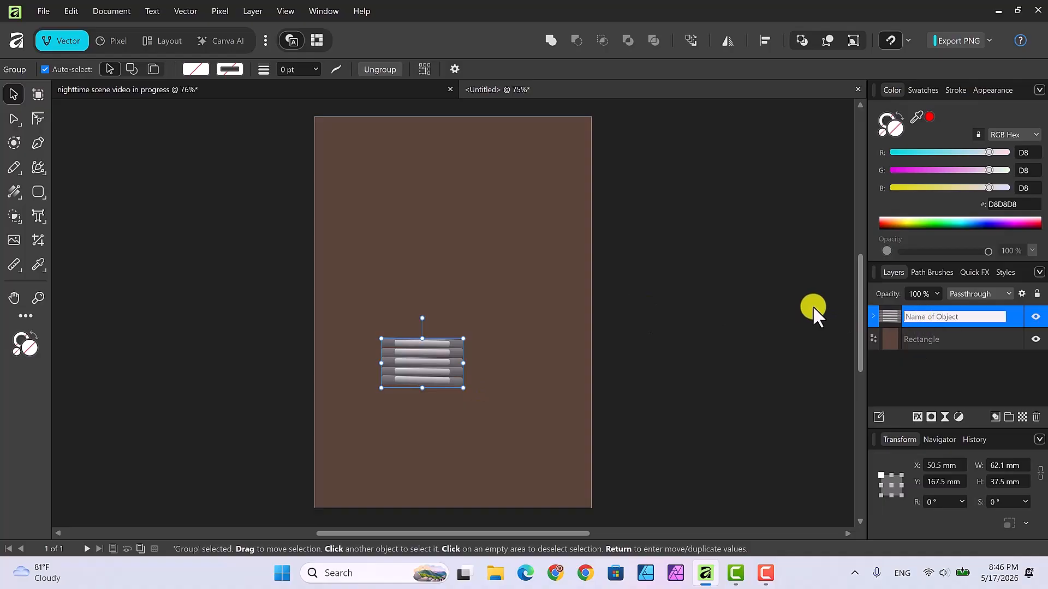
type("base")
key("Return")
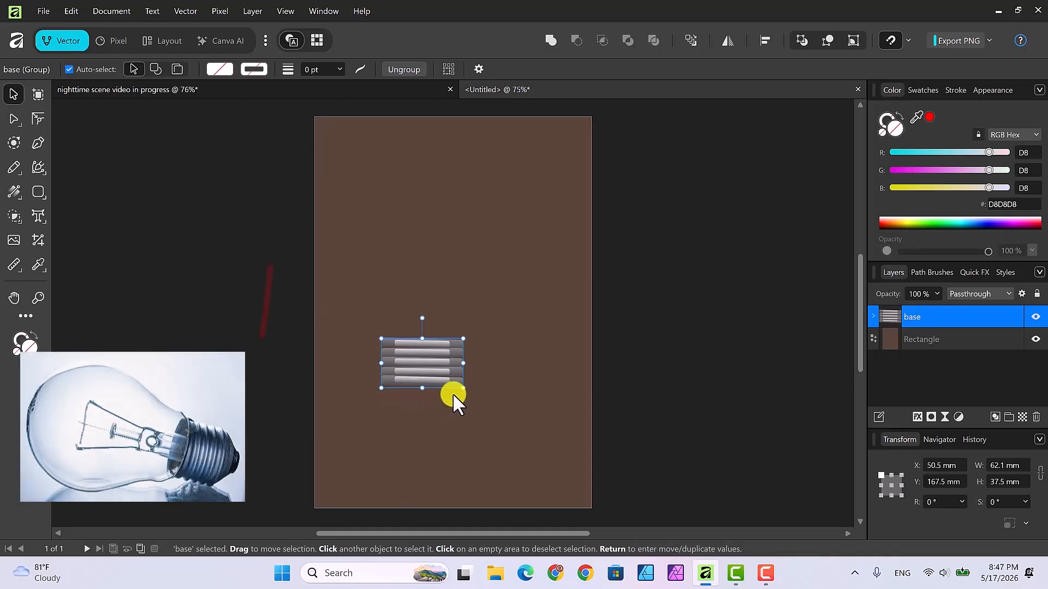
Draw a flat ellipse about 43.7 × 10.1 mm just below the stack of bars
left_click(43, 194)
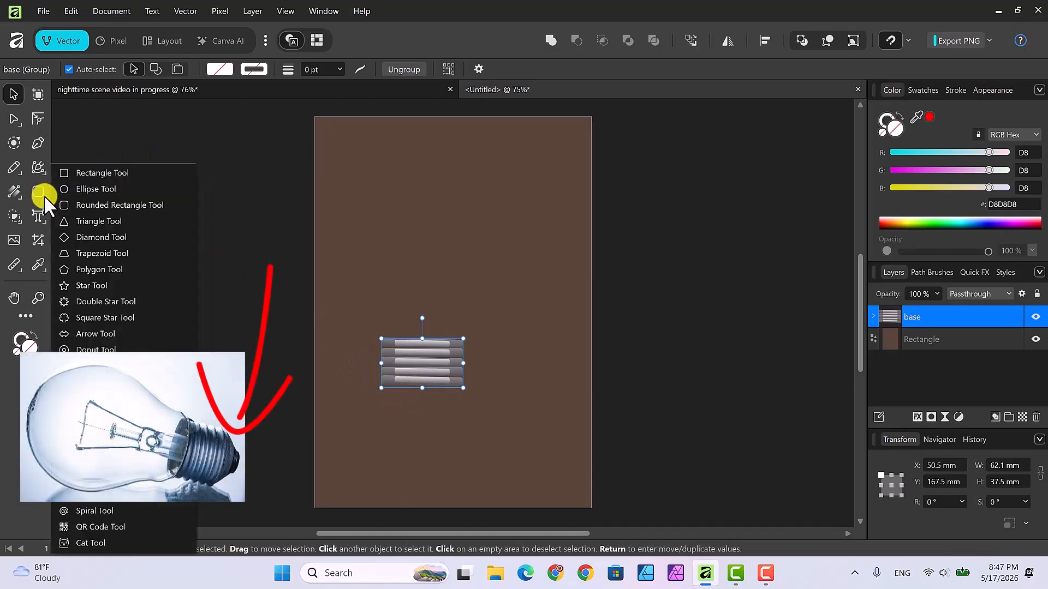
left_click(86, 188)
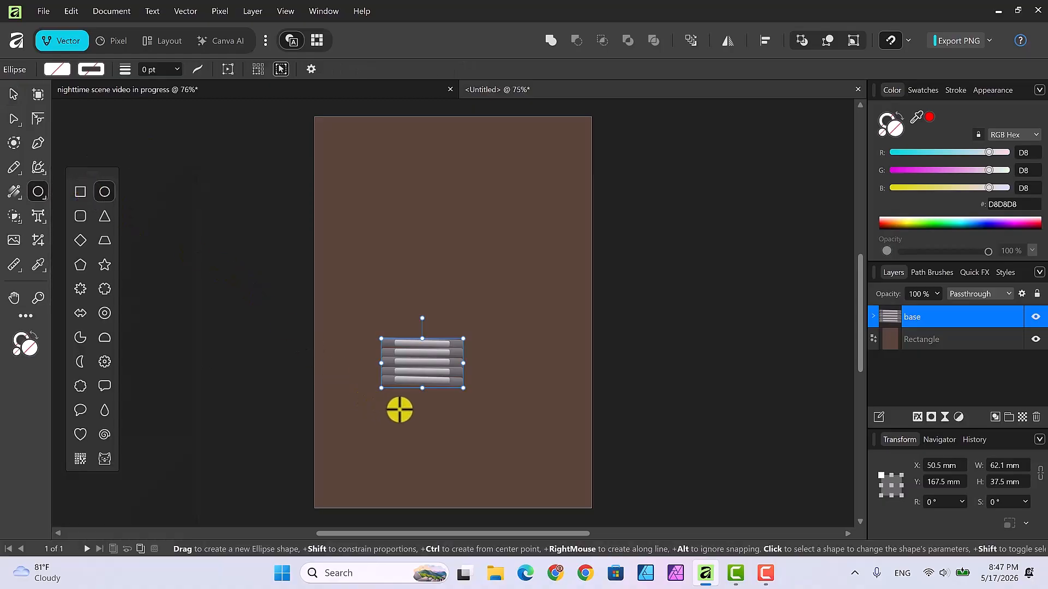
left_click_drag(404, 408, 462, 420)
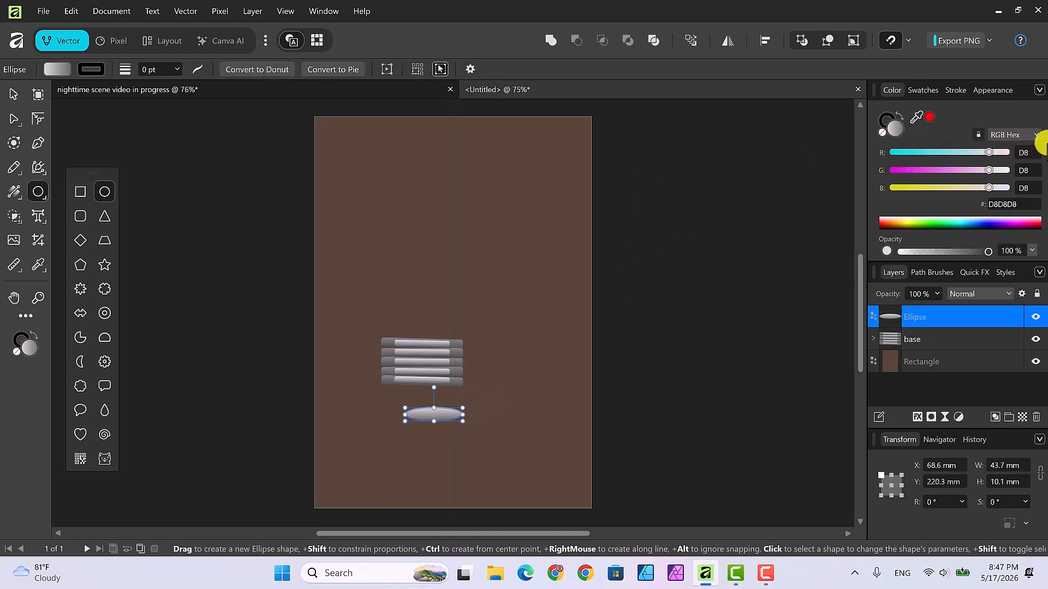
Fill the ellipse with black and remove its stroke
left_click(931, 90)
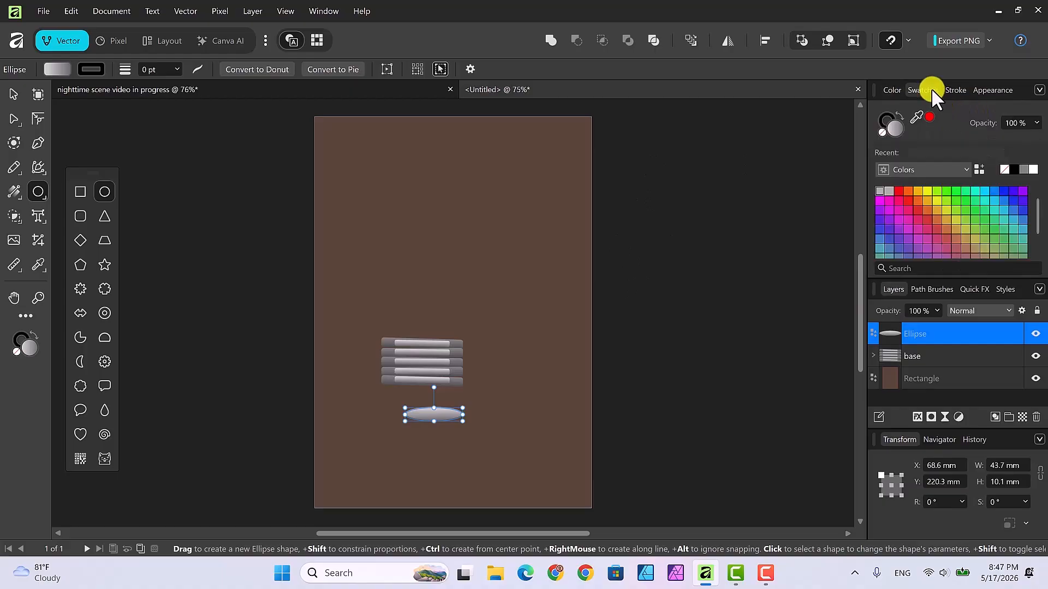
left_click(1012, 168)
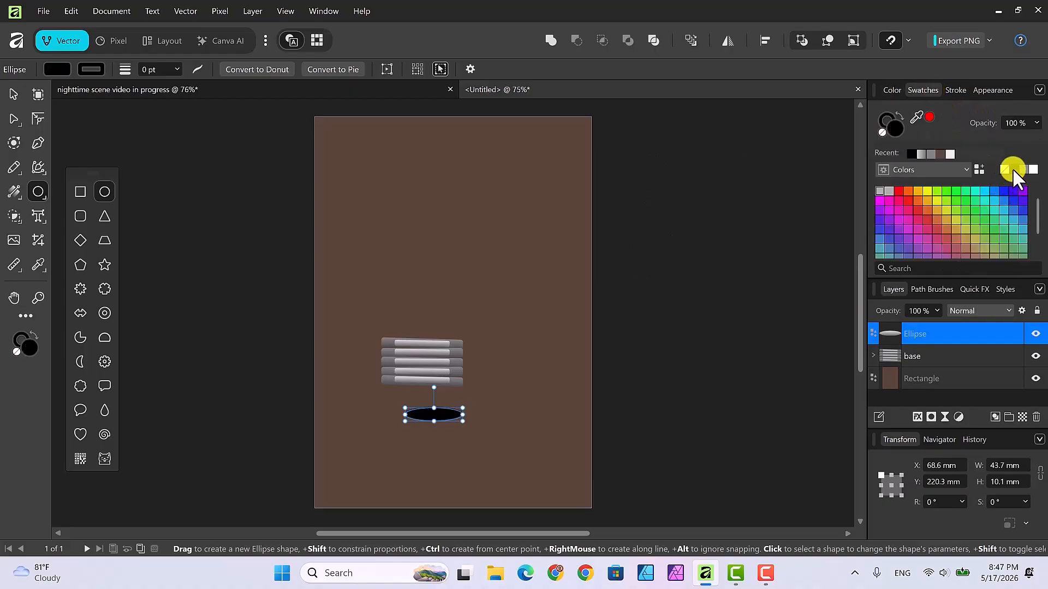
left_click(884, 117)
left_click(879, 134)
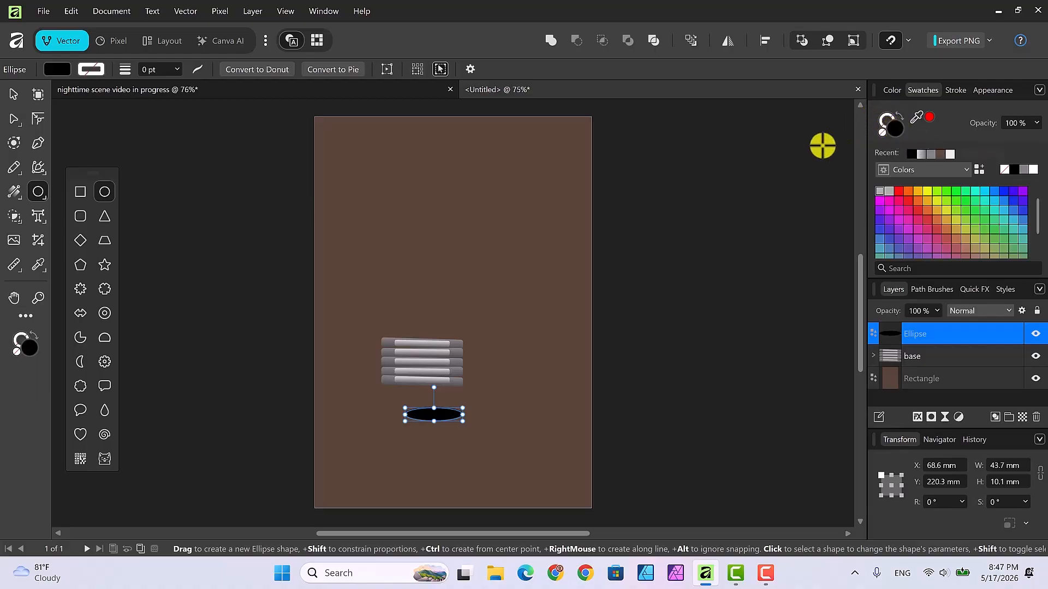
Move the black ellipse up so it is centred on the lowest bar and send it behind the base group
left_click(14, 94)
left_click_drag(434, 409, 423, 383)
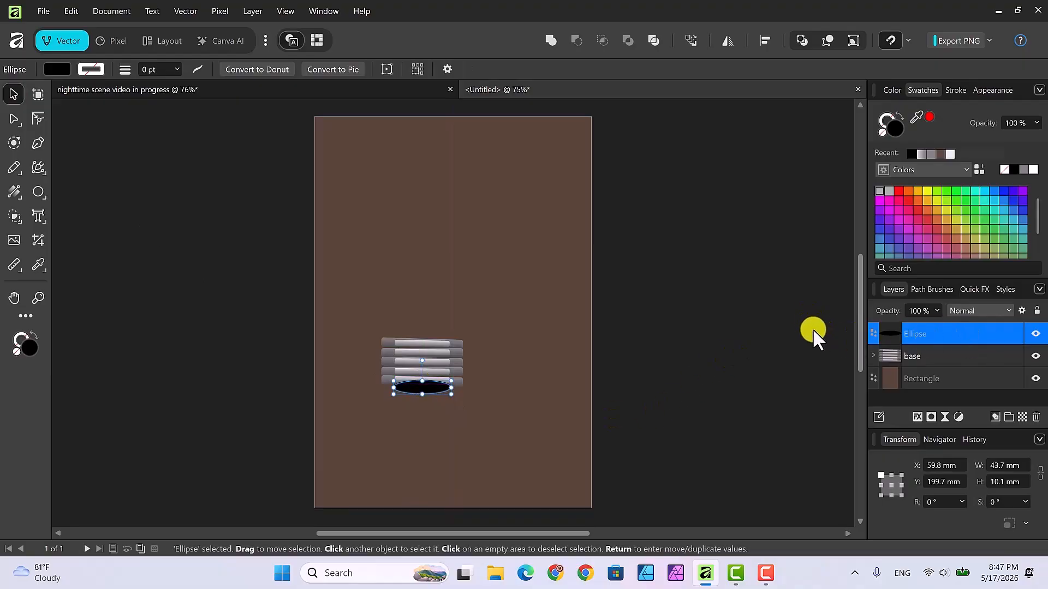
key("ctrl+bracketleft")
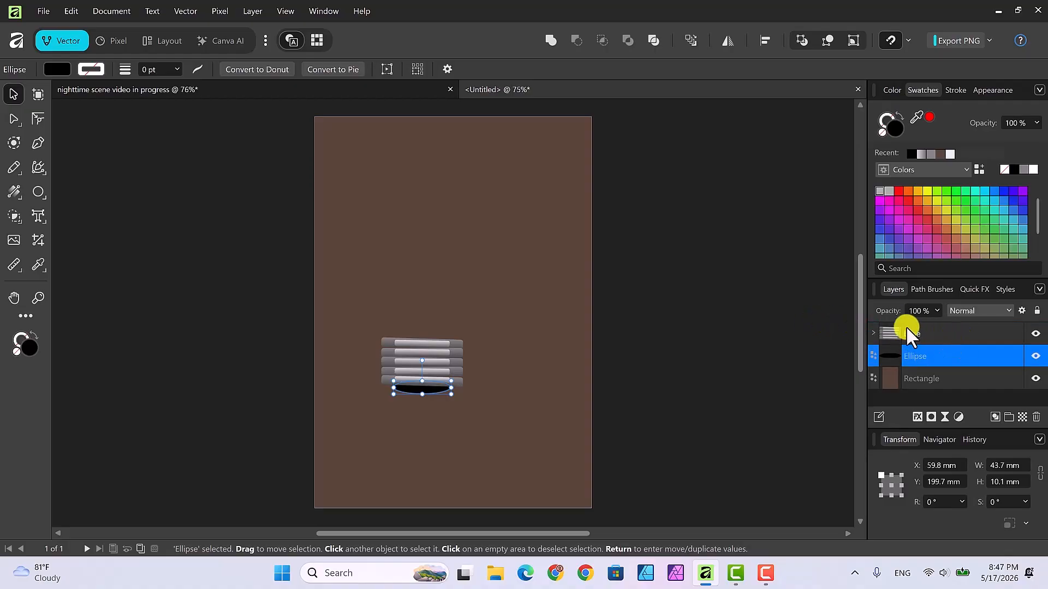
left_click(485, 381)
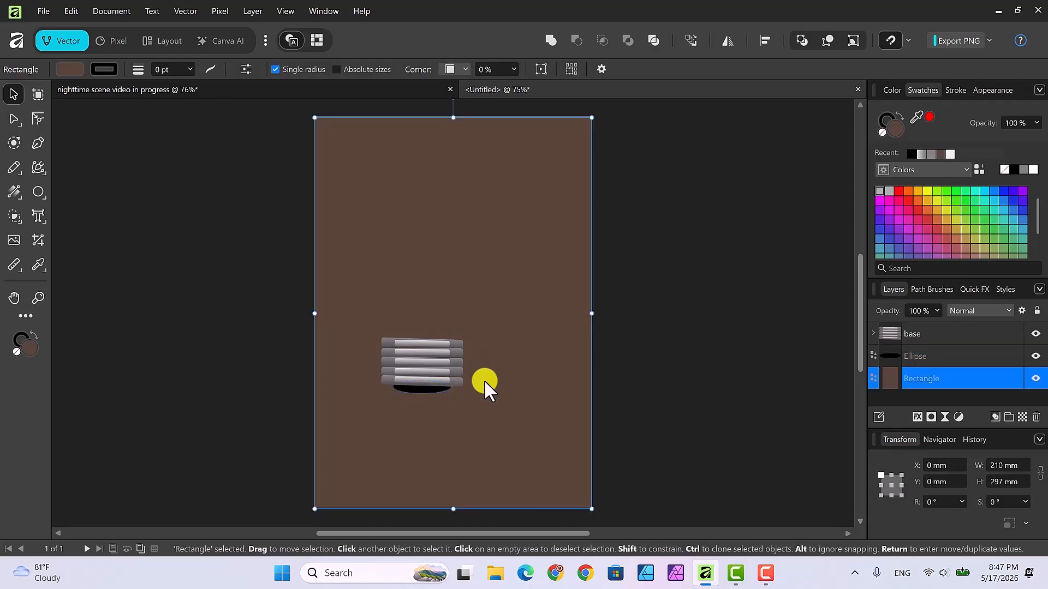
Narrow the black ellipse to about 35.4 mm wide, keeping it centred under the bars
left_click(421, 389)
left_click_drag(449, 388, 427, 389)
left_click(516, 396)
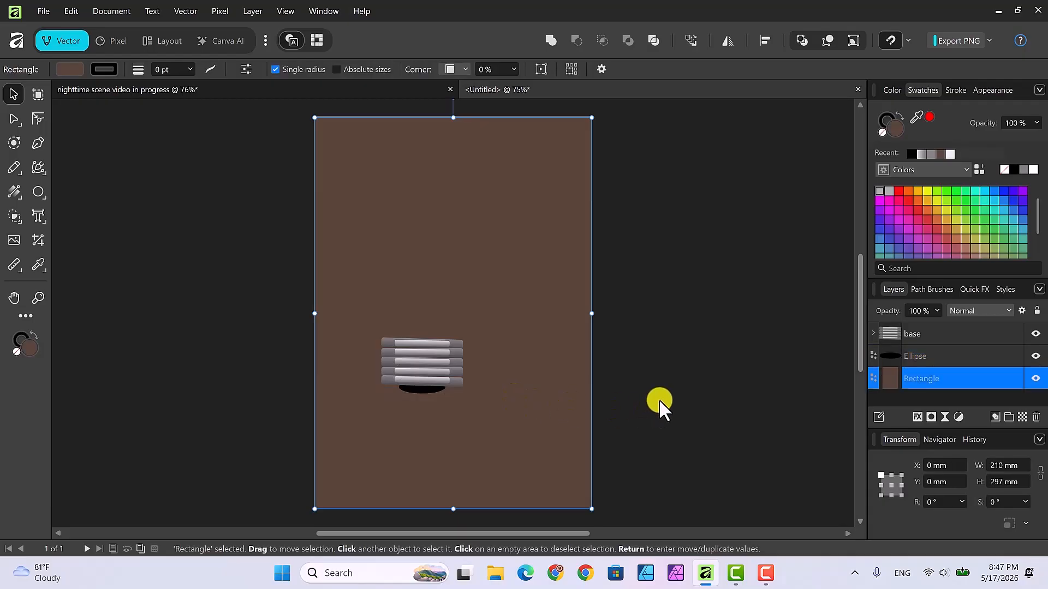
Group the black ellipse with the base group and name the new group "bulb base"
left_click(967, 356)
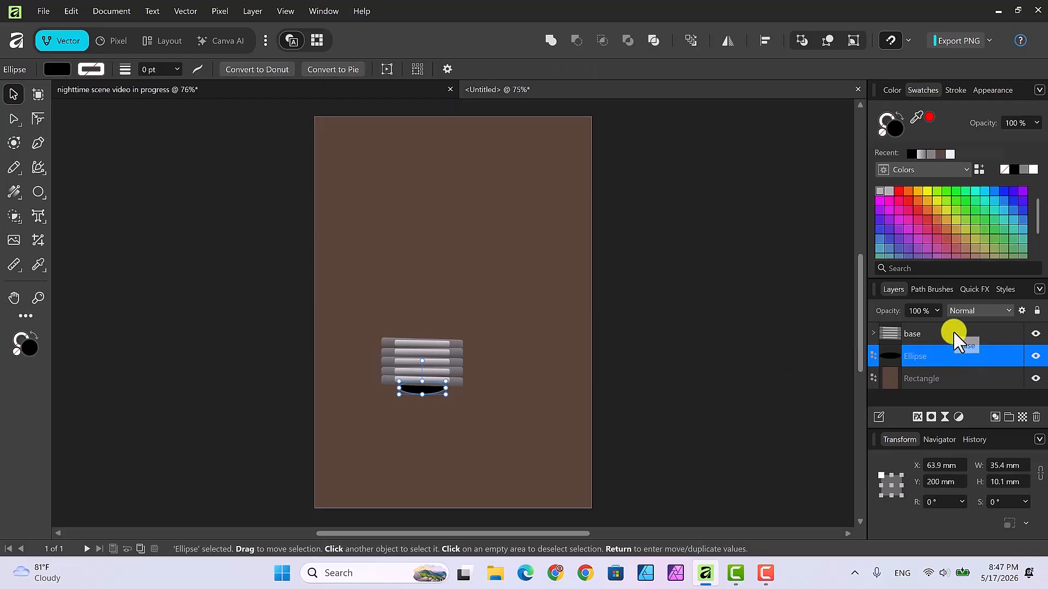
left_click(953, 331, "shift")
right_click(953, 332)
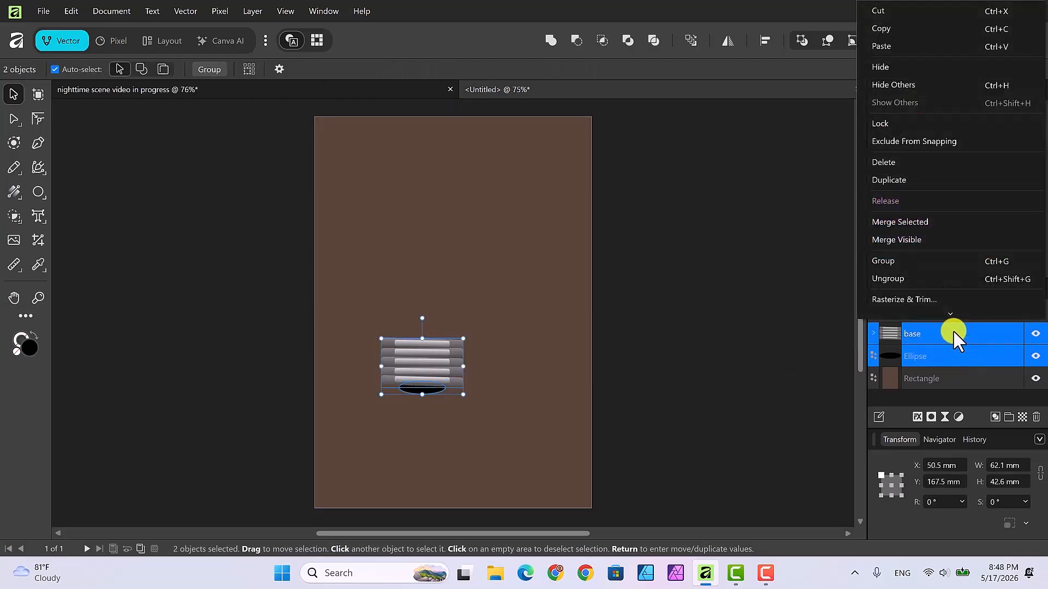
left_click(890, 252)
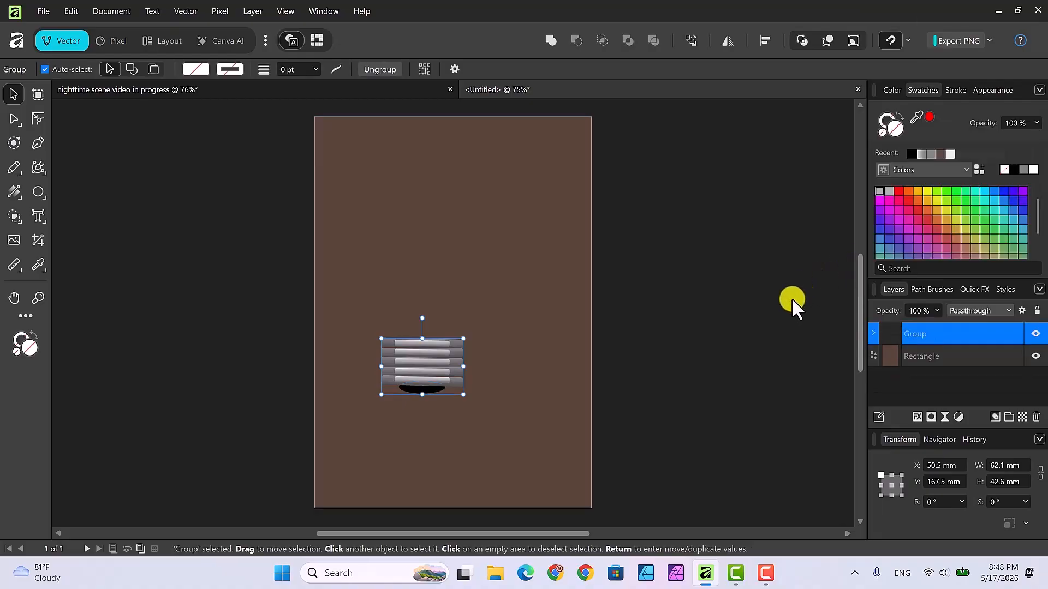
double_click(919, 331)
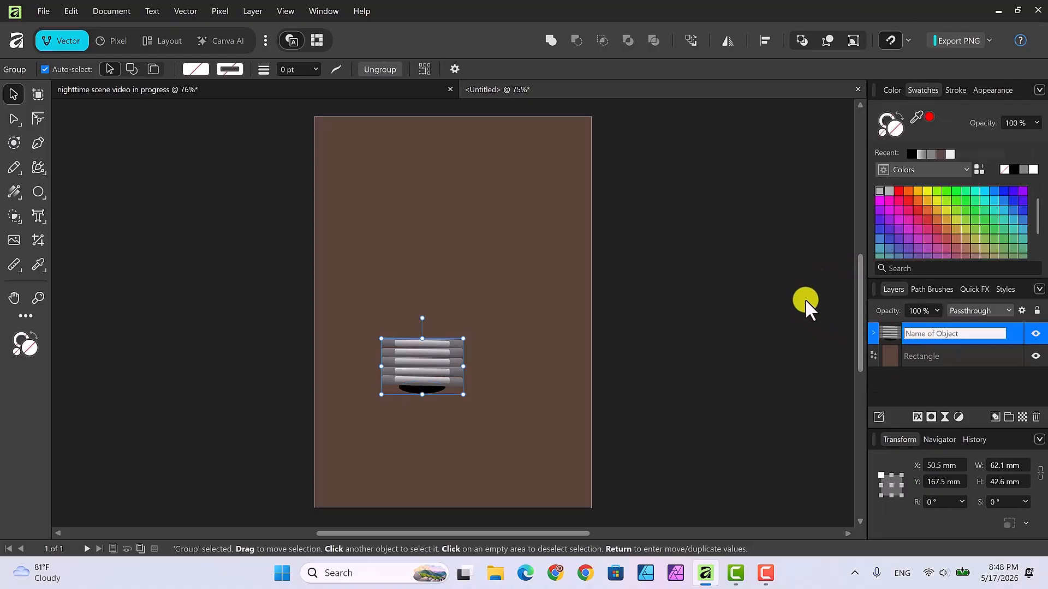
type("bulb base")
key("Return")
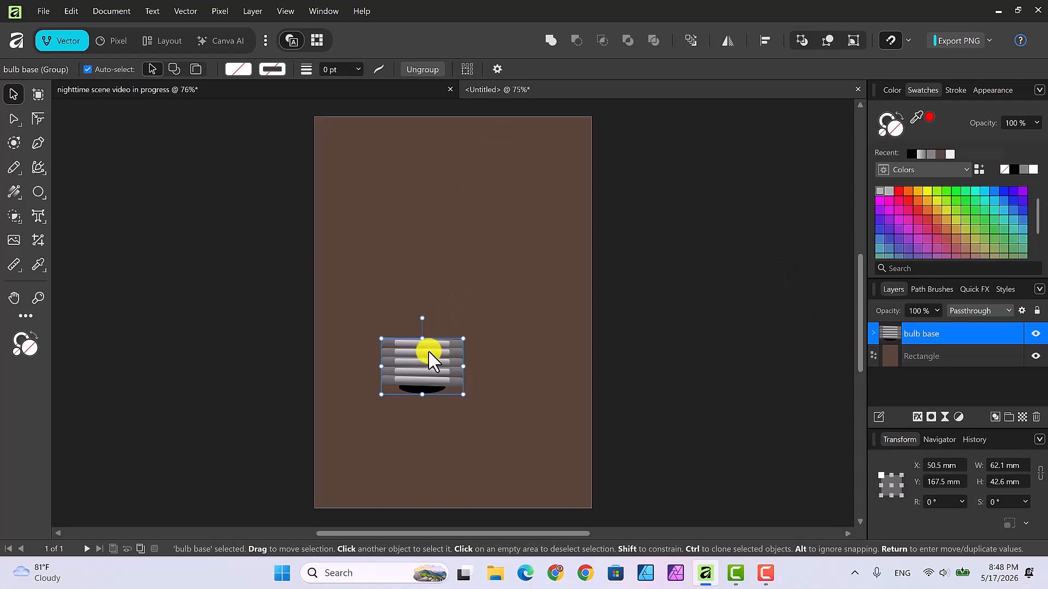
Scale the bulb base group down proportionally to about 52.5 × 36 mm and move it lower and closer to the page's centre
left_click_drag(429, 352, 443, 374)
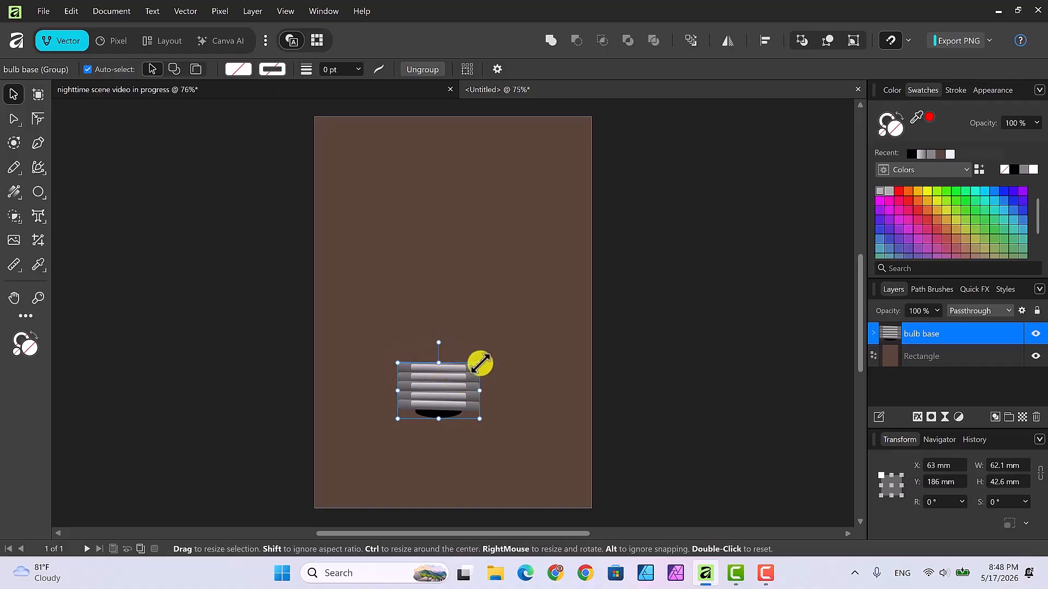
left_click_drag(480, 363, 454, 386)
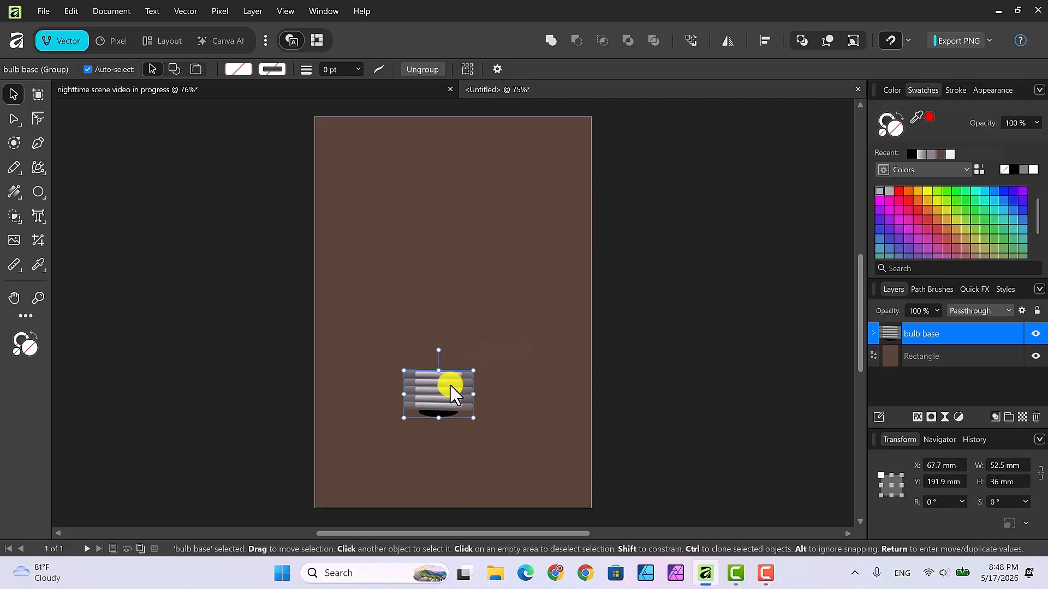
left_click(526, 353)
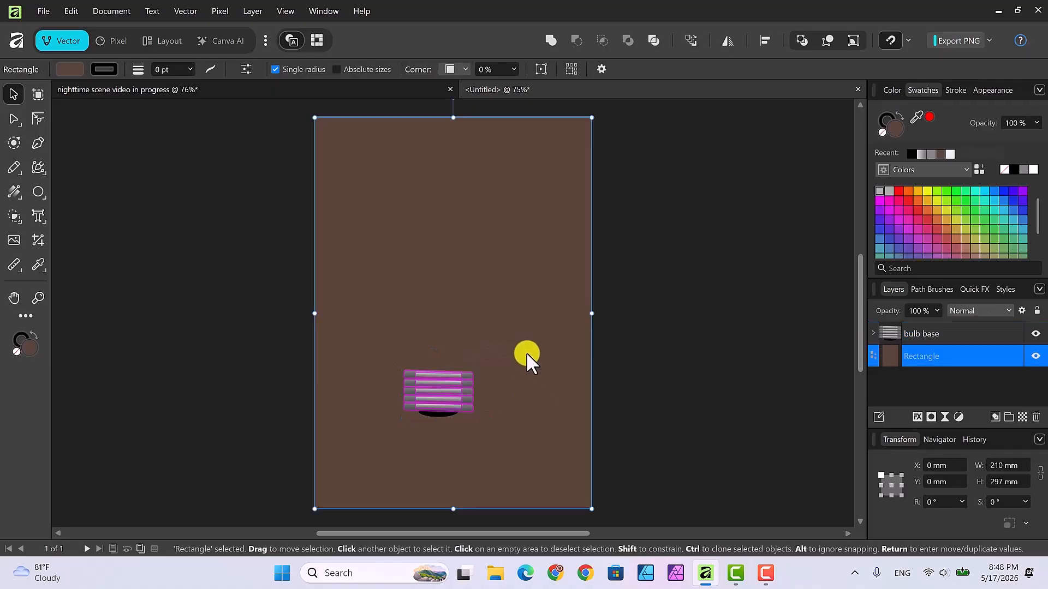
left_click(443, 380)
left_click_drag(443, 393, 443, 401)
left_click(487, 302)
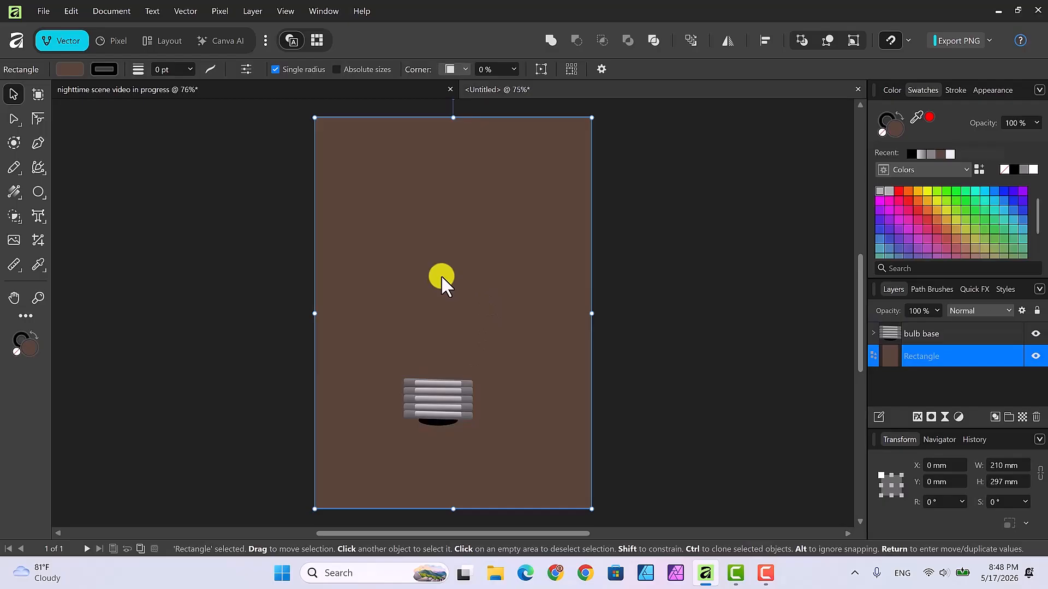
Draw a black circle about 107.6 mm in diameter above the bulb base
left_click(35, 191)
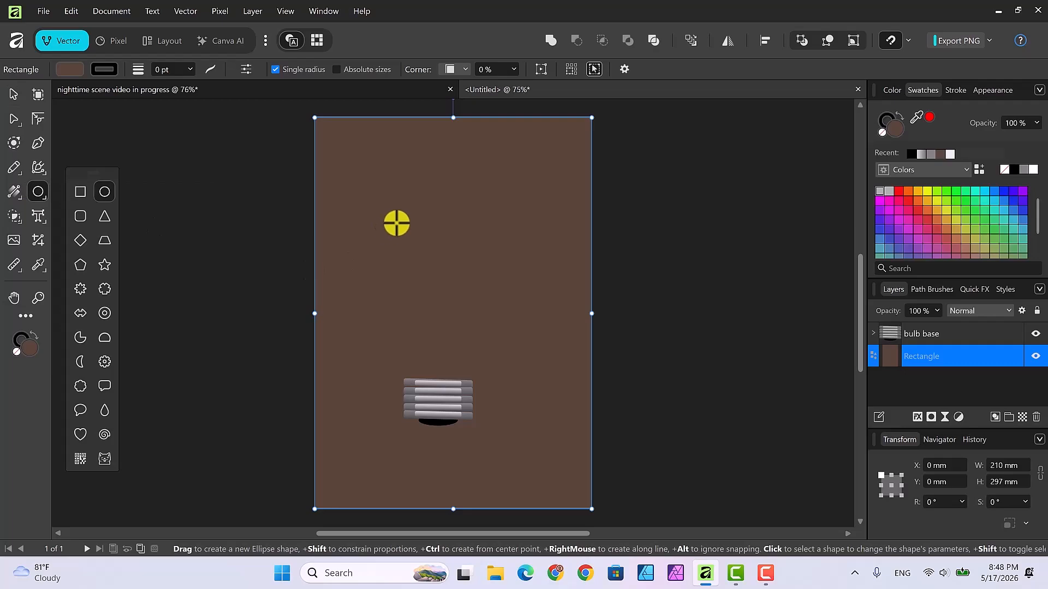
left_click_drag(386, 224, 529, 358)
left_click(15, 93)
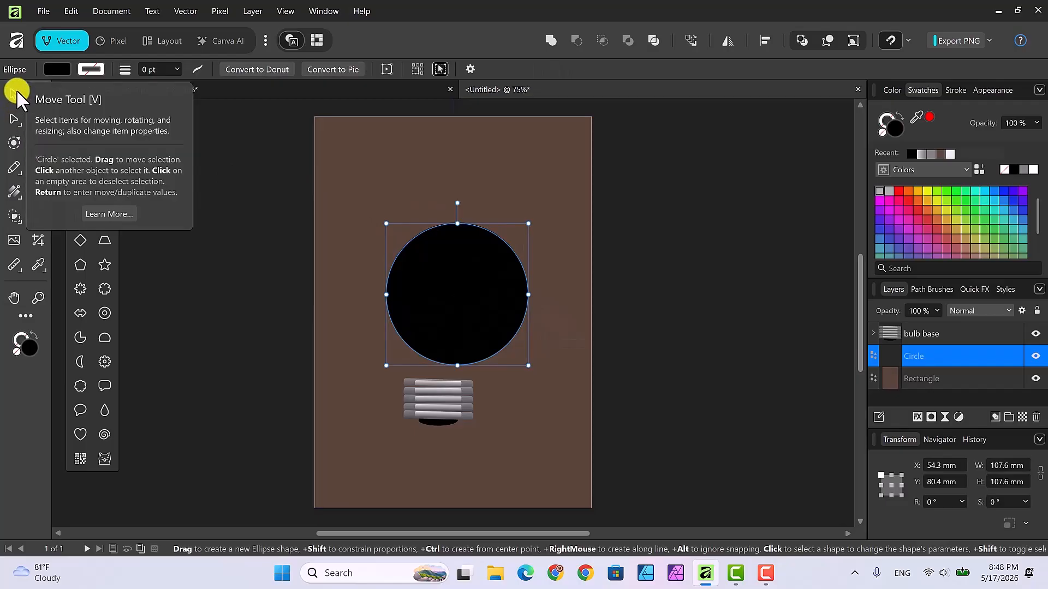
Shrink the black circle to about 104.5 × 102.2 mm and centre it above the bulb base at about Y 67.6 mm
left_click_drag(428, 269, 413, 248)
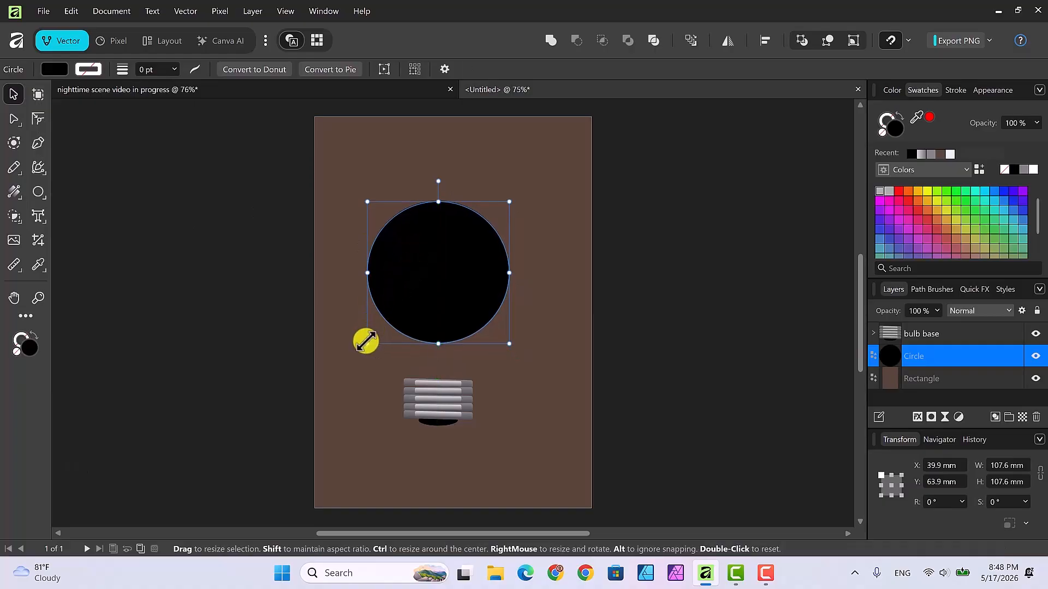
left_click_drag(365, 345, 371, 337)
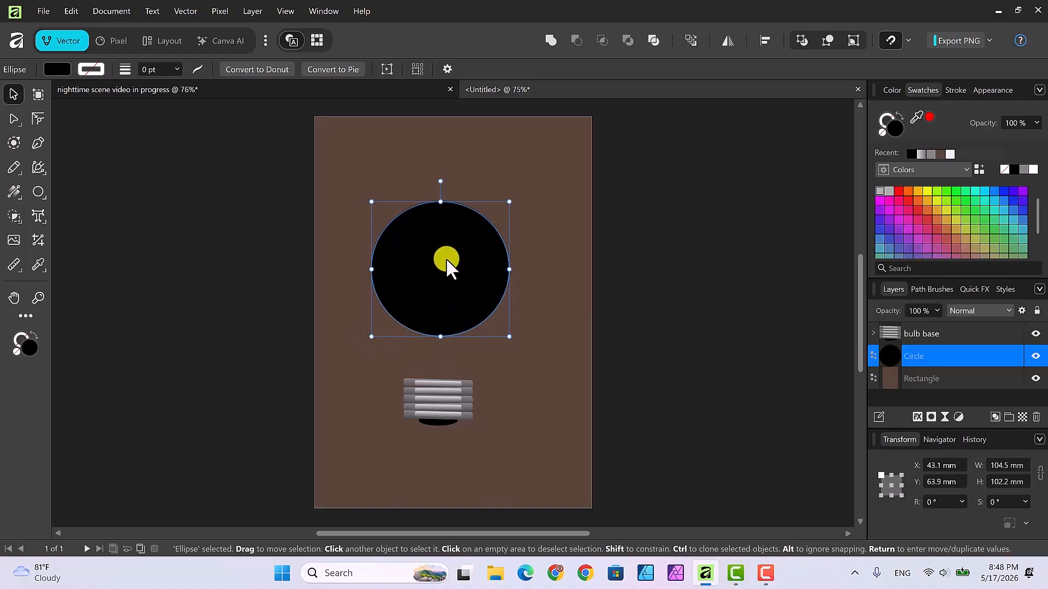
left_click_drag(446, 260, 444, 265)
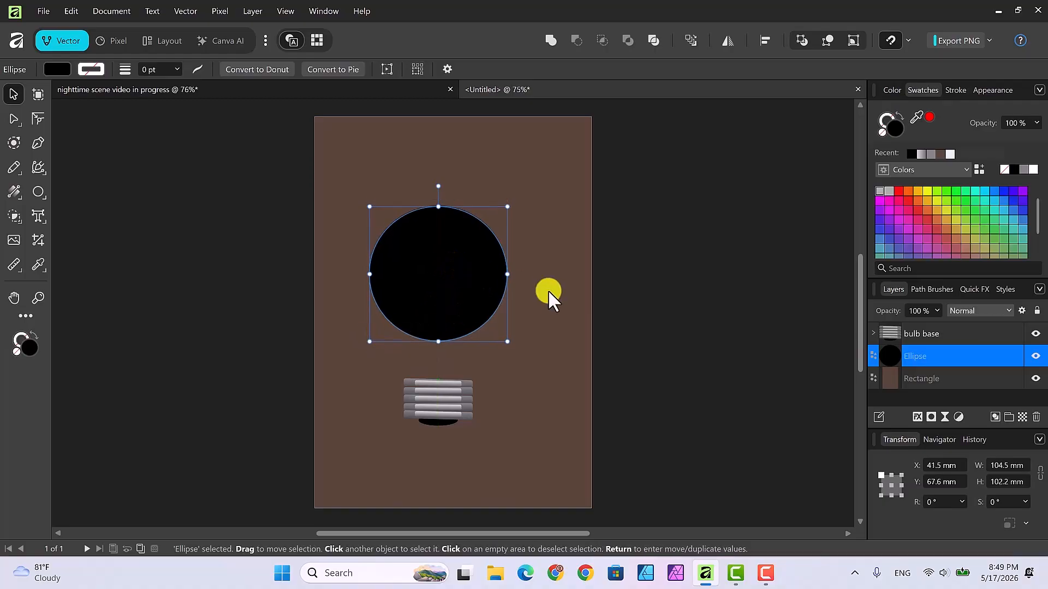
Nudge the bulb base group down to about Y 199.2 mm and enlarge the black circle slightly to about 105.1 × 102.9 mm
left_click(547, 290)
left_click(457, 289)
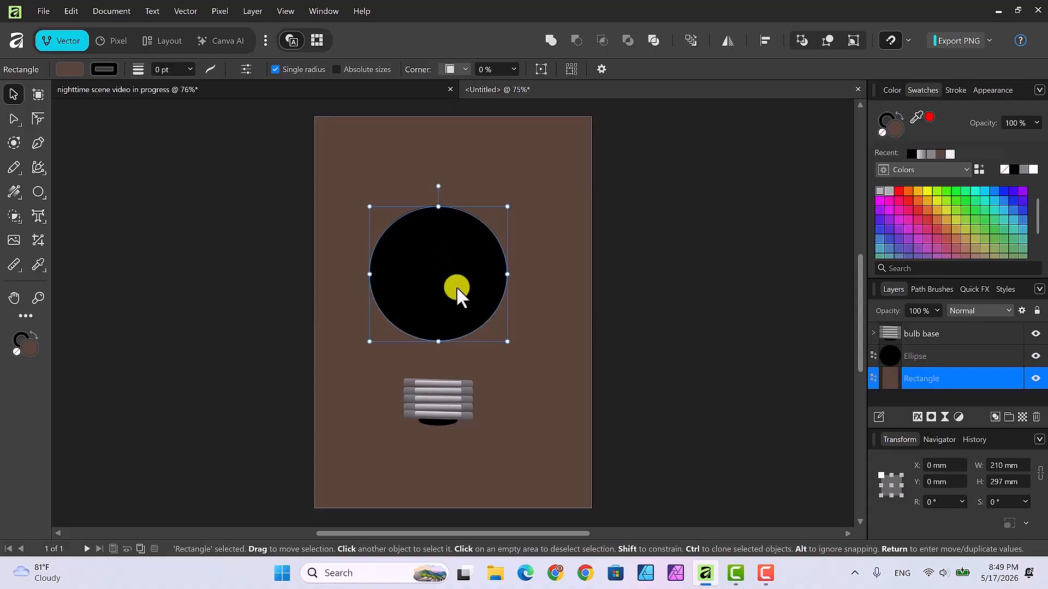
left_click(447, 401)
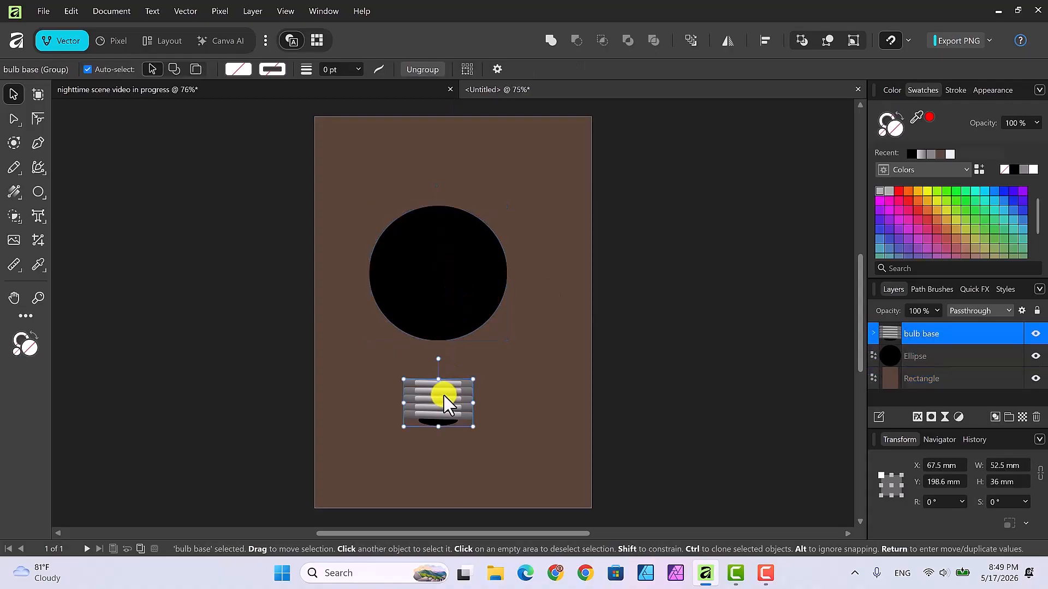
left_click_drag(444, 395, 444, 396)
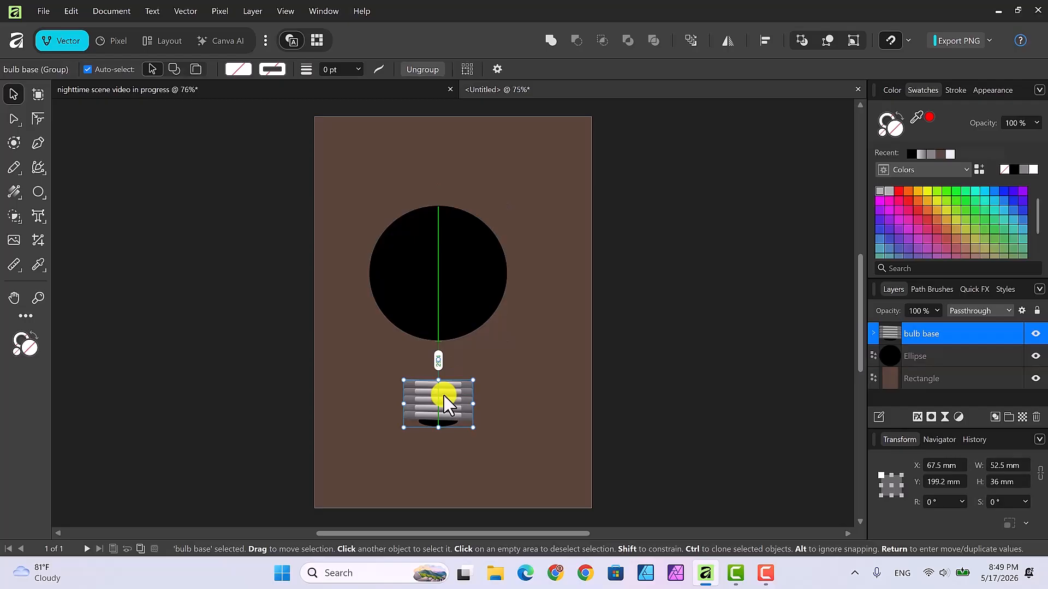
left_click(506, 346)
left_click(440, 289)
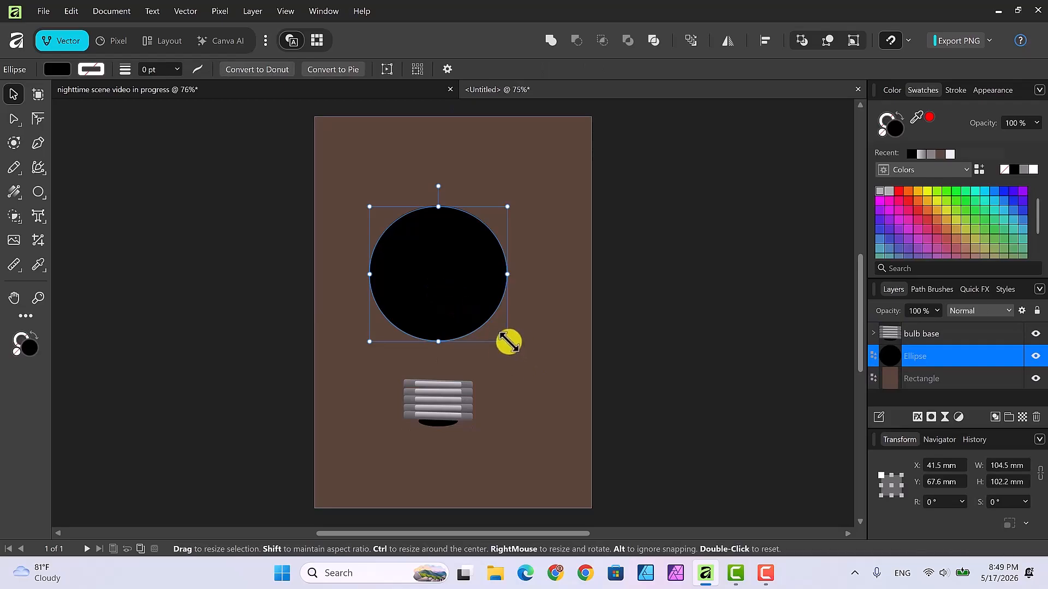
left_click(539, 365)
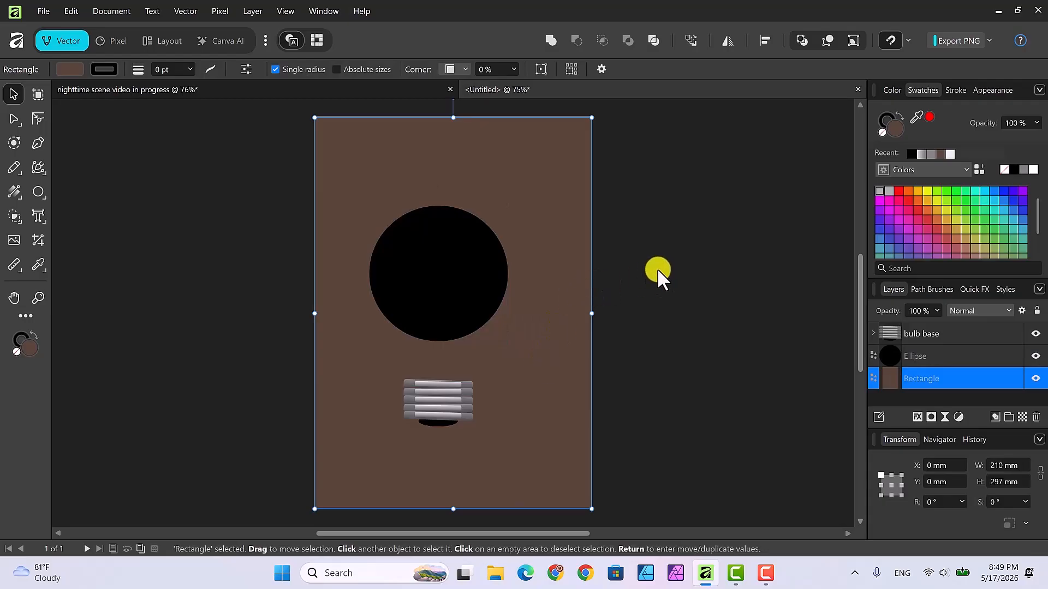
Fill the black circle above the bulb base with the cream colour F6E0AA
left_click(467, 281)
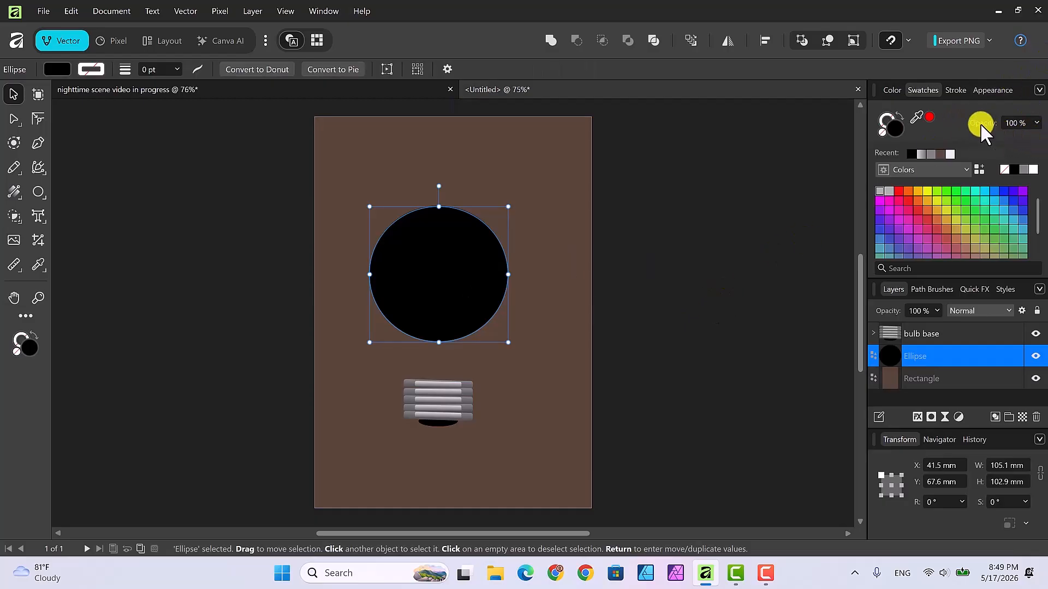
left_click(892, 90)
left_click(1016, 202)
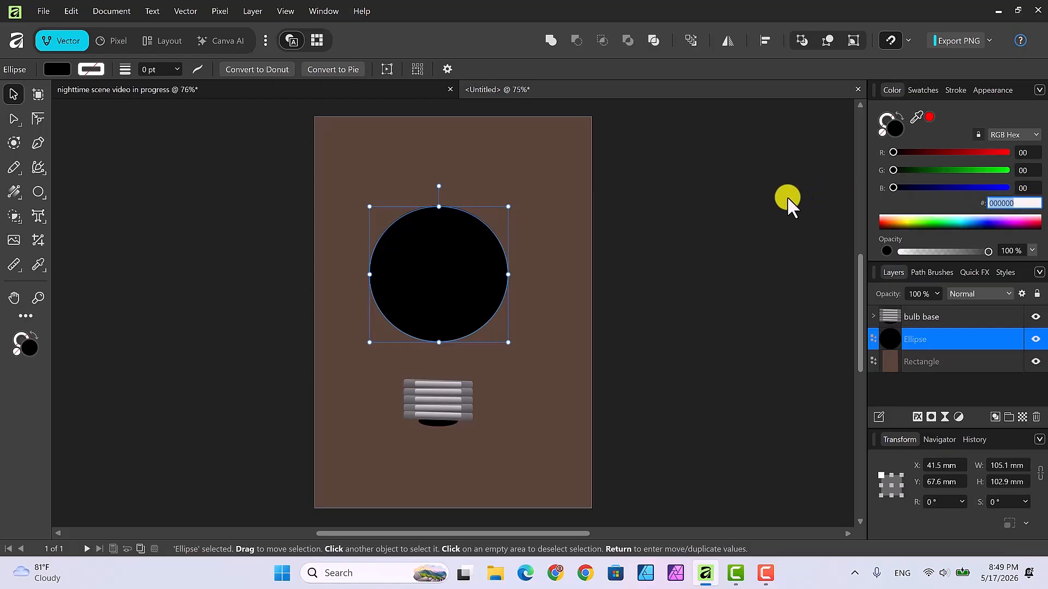
type("f6e0aa")
key("Return")
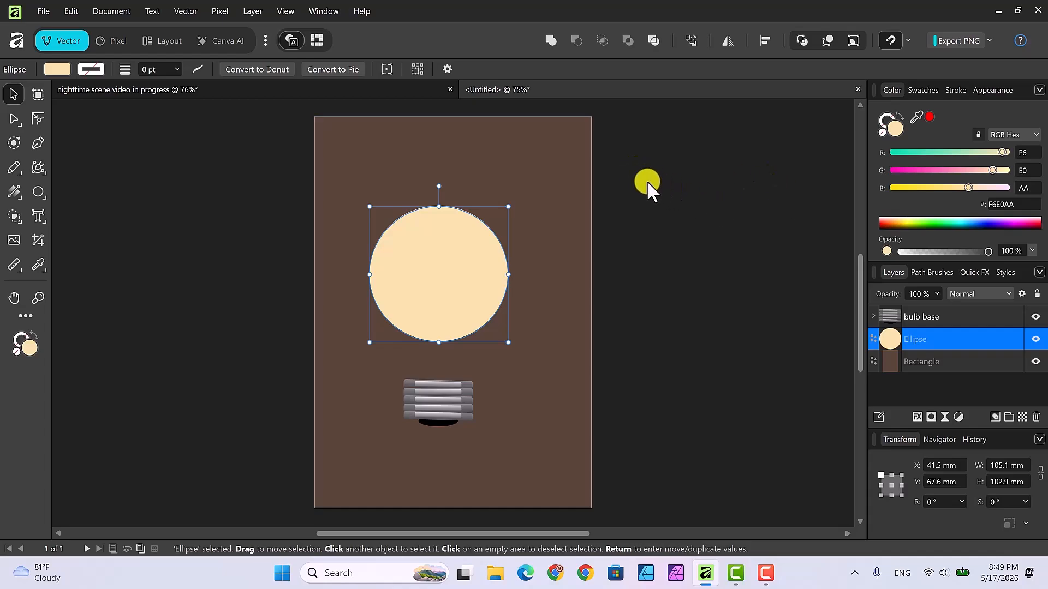
Convert the cream circle to curves and add two nodes on each side of its lower arc, the inner pair matching the bulb base's width
left_click(386, 68)
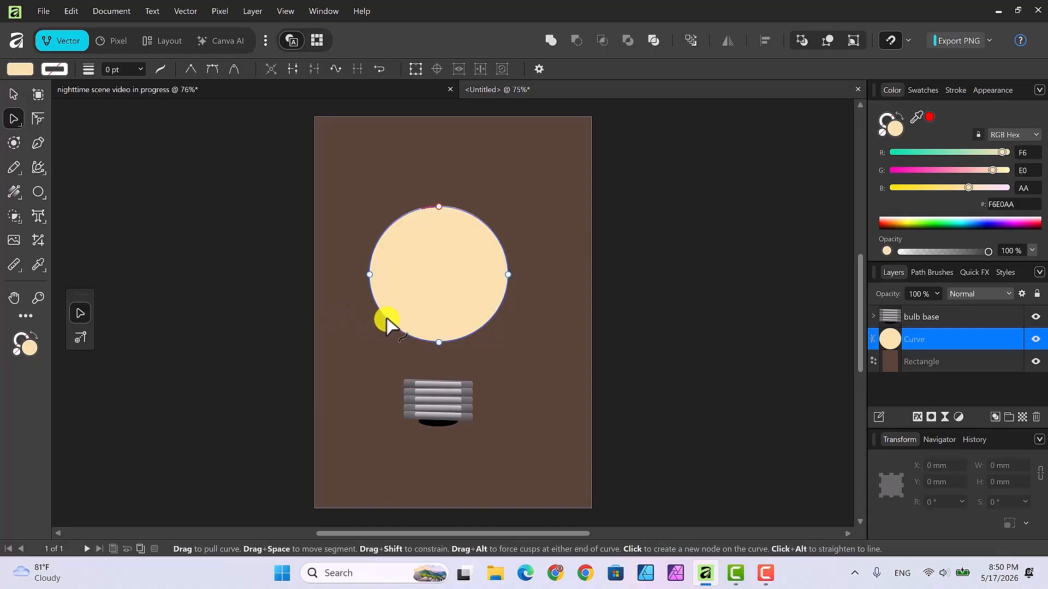
left_click(386, 320)
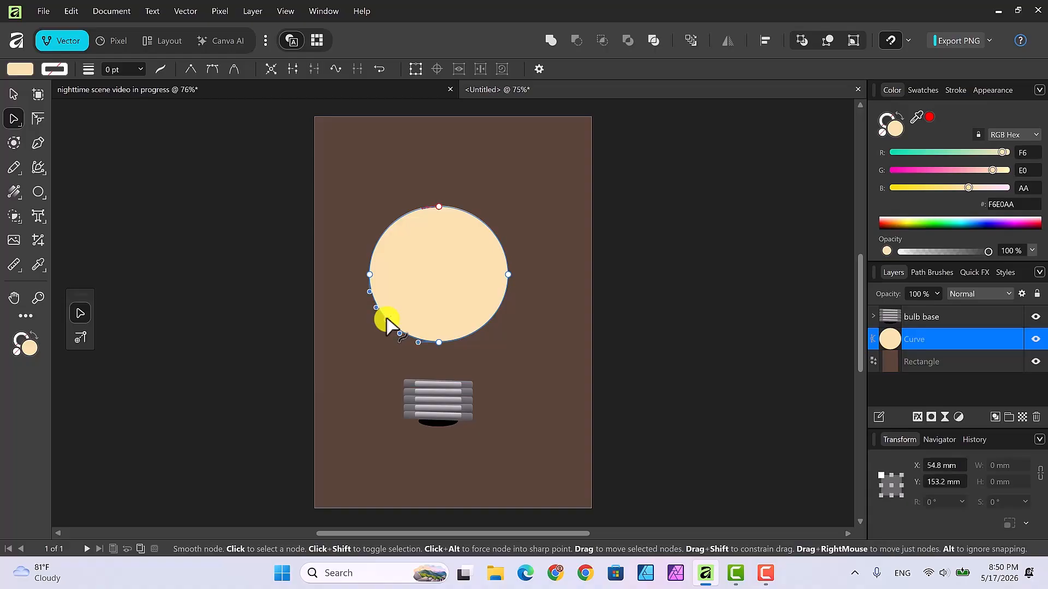
left_click(489, 321)
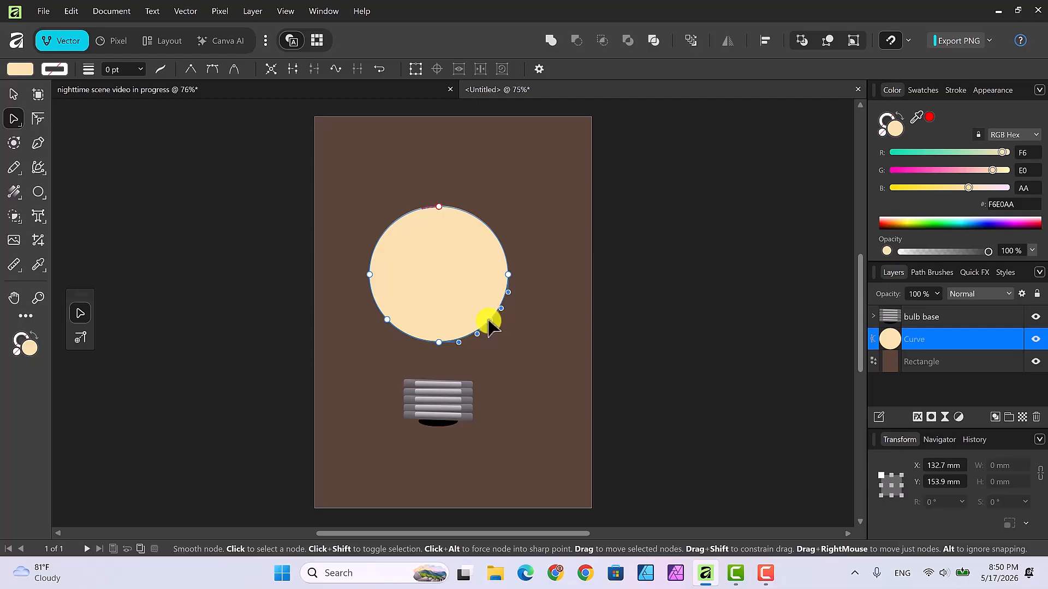
left_click(404, 332)
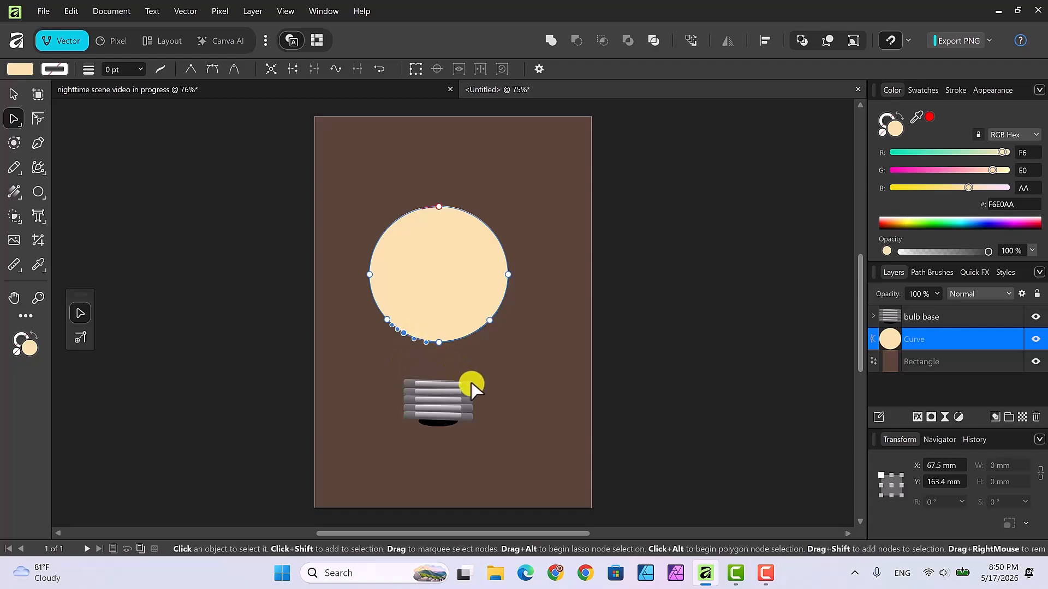
left_click(468, 335)
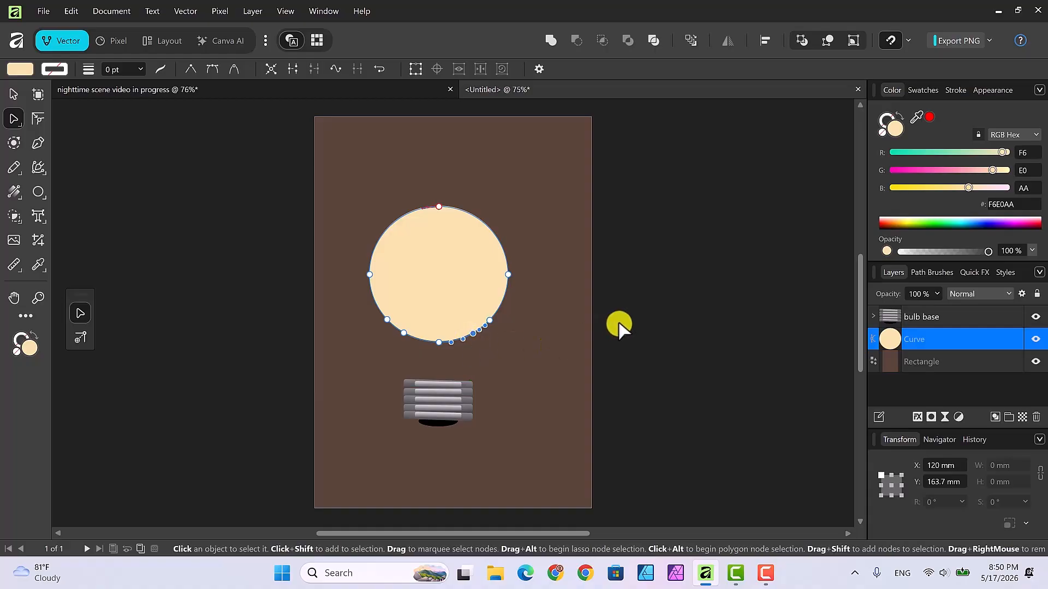
Select the circle's three lowest nodes and move them down to the top of the bulb base, at about Y 194 mm, forming the neck
left_click(408, 343)
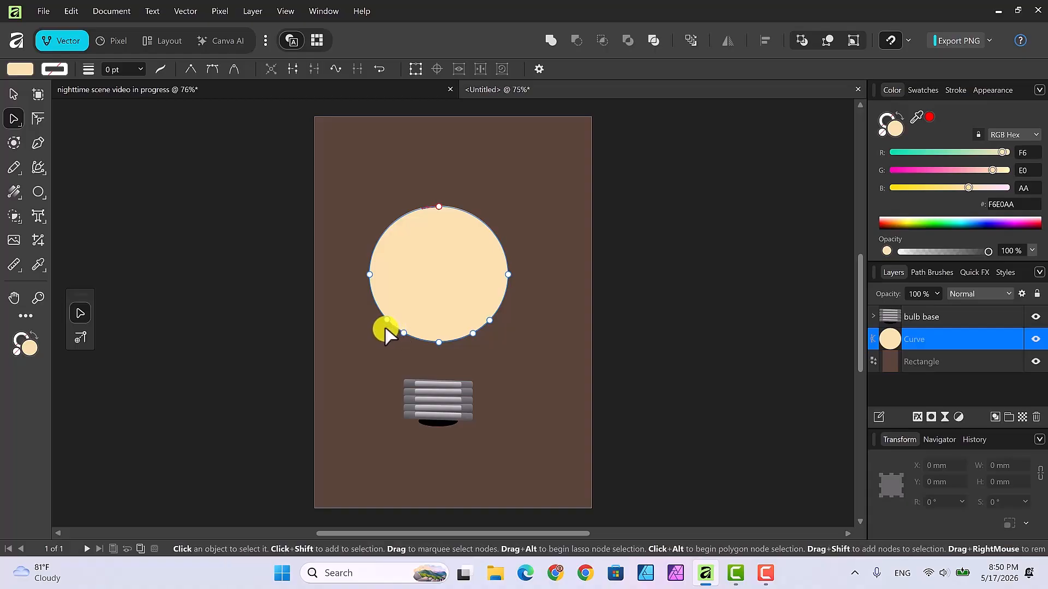
left_click_drag(385, 334, 496, 358)
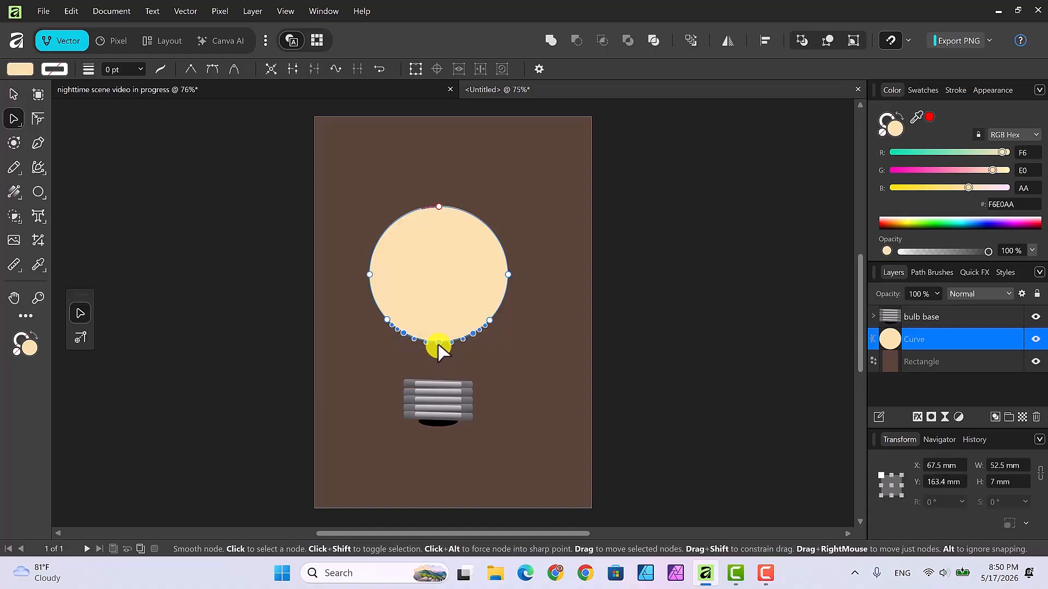
left_click_drag(439, 343, 442, 380)
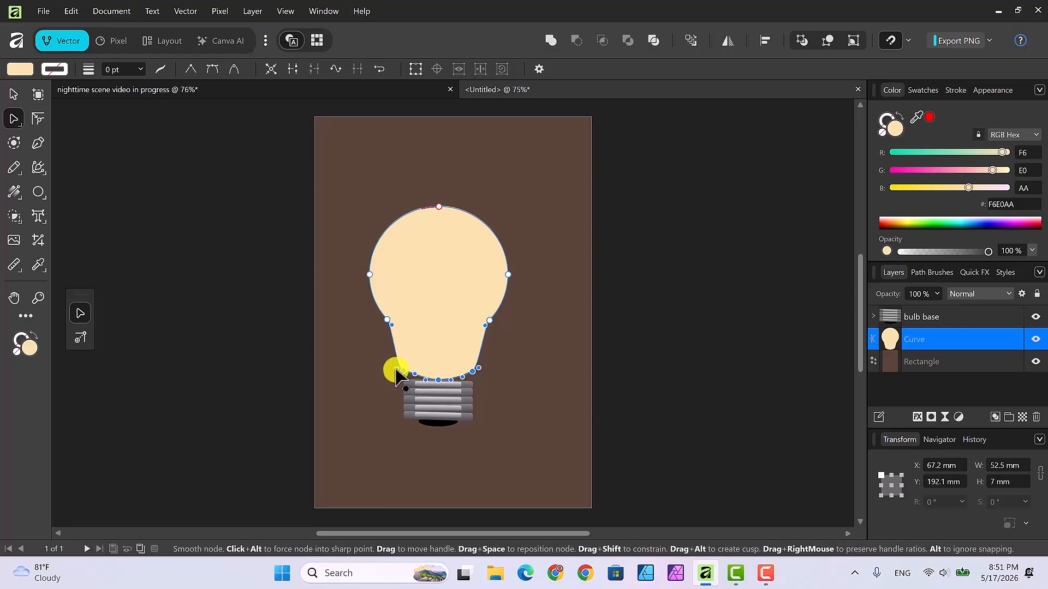
left_click_drag(405, 373, 405, 376)
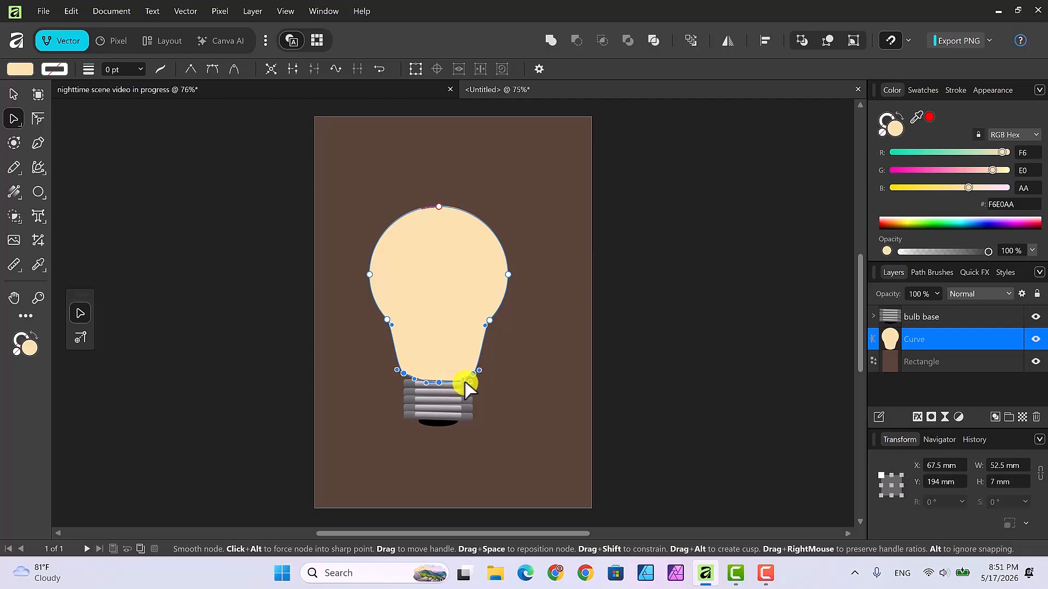
Flatten the bottom edge of the glass bulb and adjust the curve handles of both lower corner nodes to straighten the neck's sides
left_click_drag(427, 383, 409, 381)
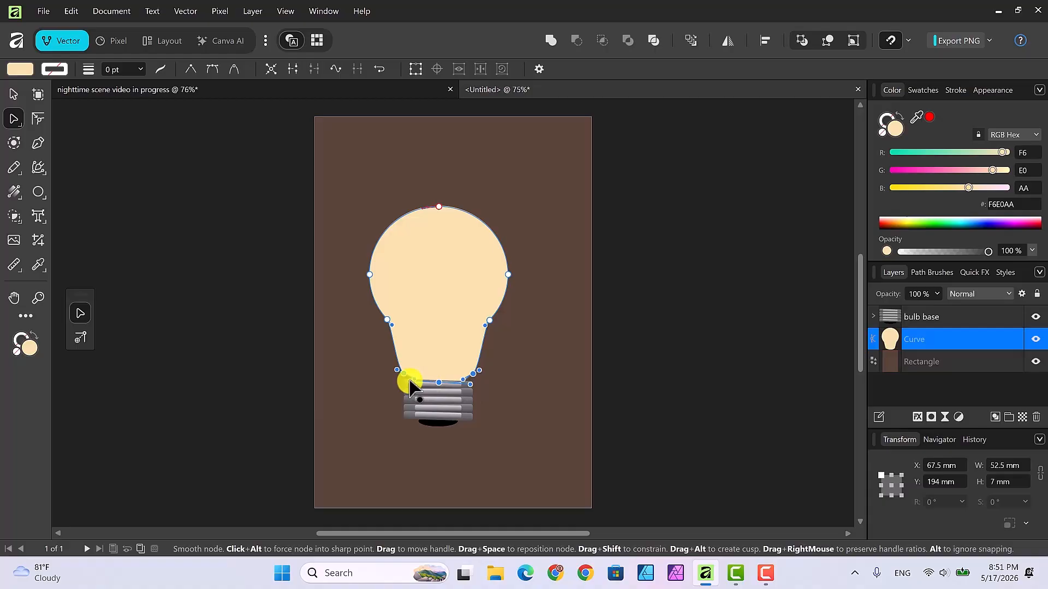
left_click(471, 381)
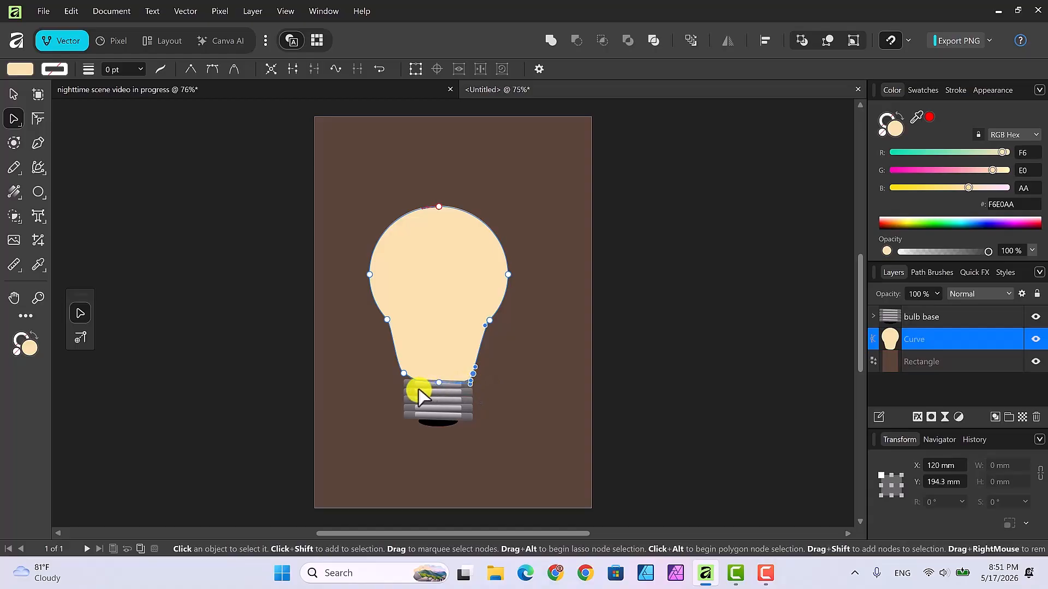
left_click(405, 378)
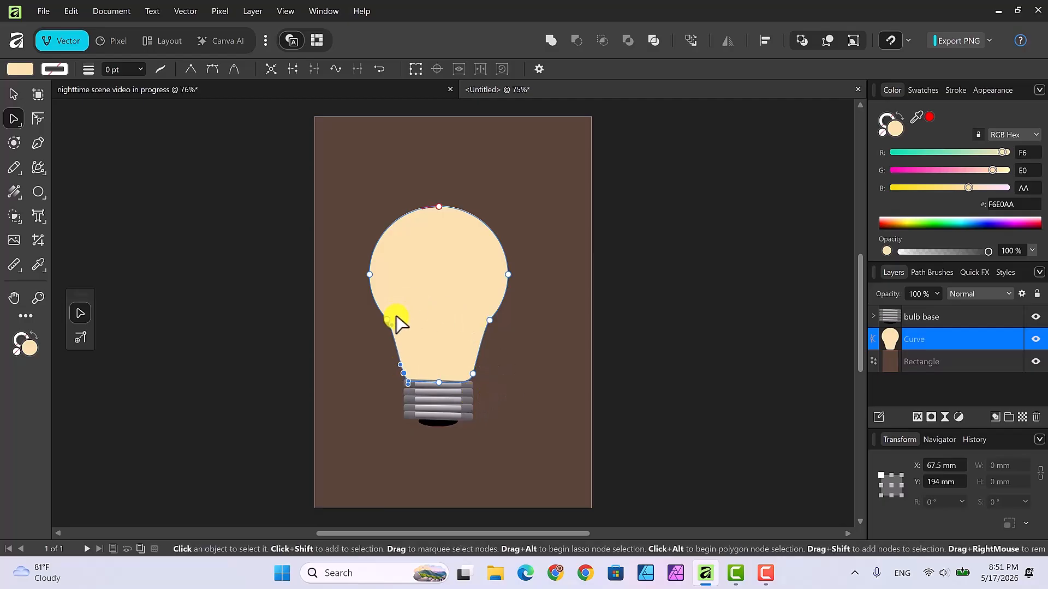
left_click(512, 371)
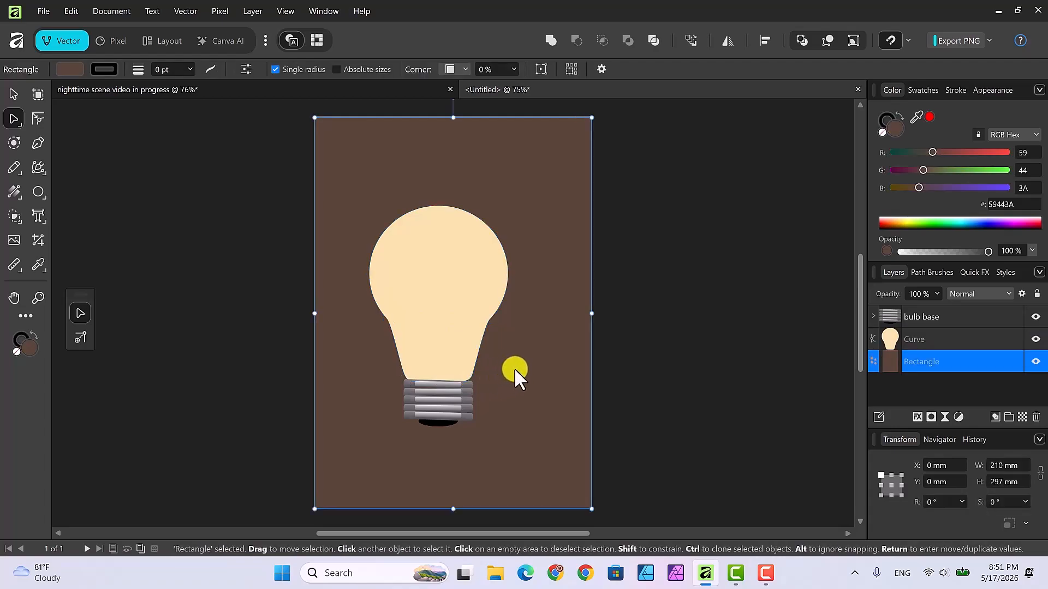
Adjust the curve handles of the nodes on both sides where the round bulb meets the neck to smooth the transition
left_click(435, 311)
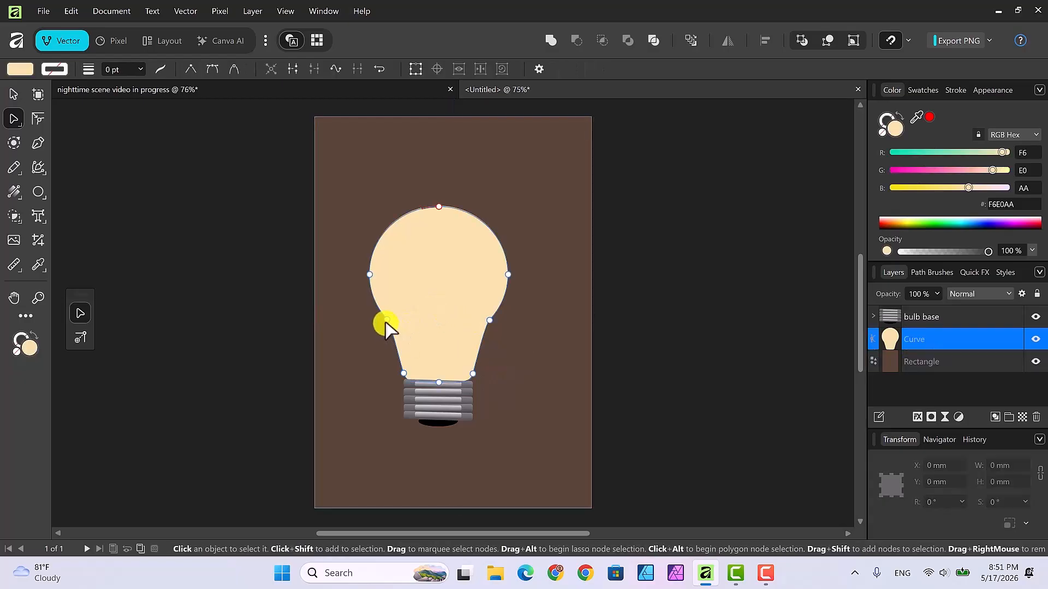
left_click(385, 322)
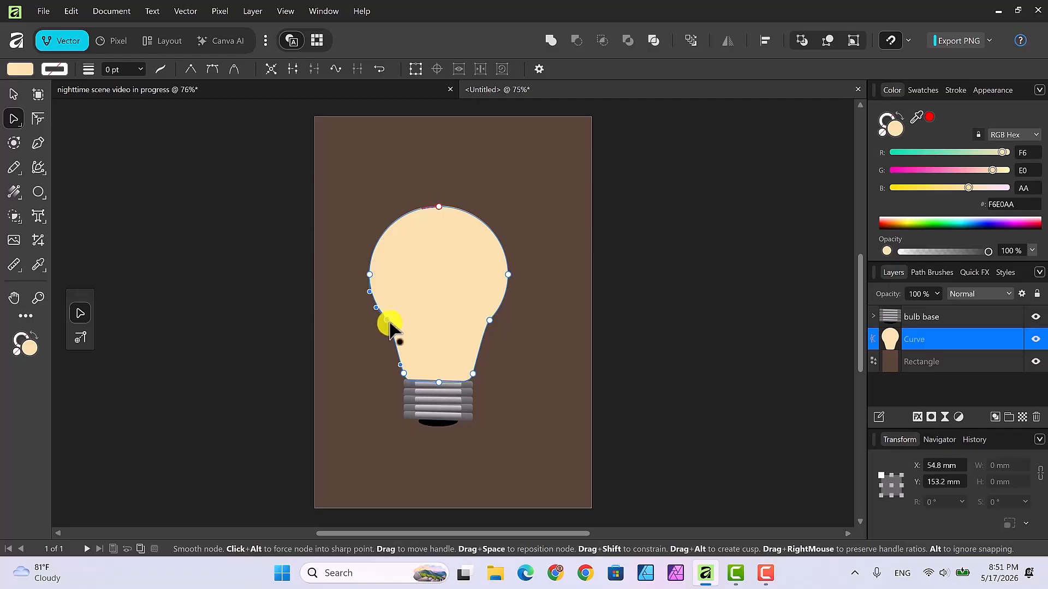
left_click_drag(392, 323, 390, 327)
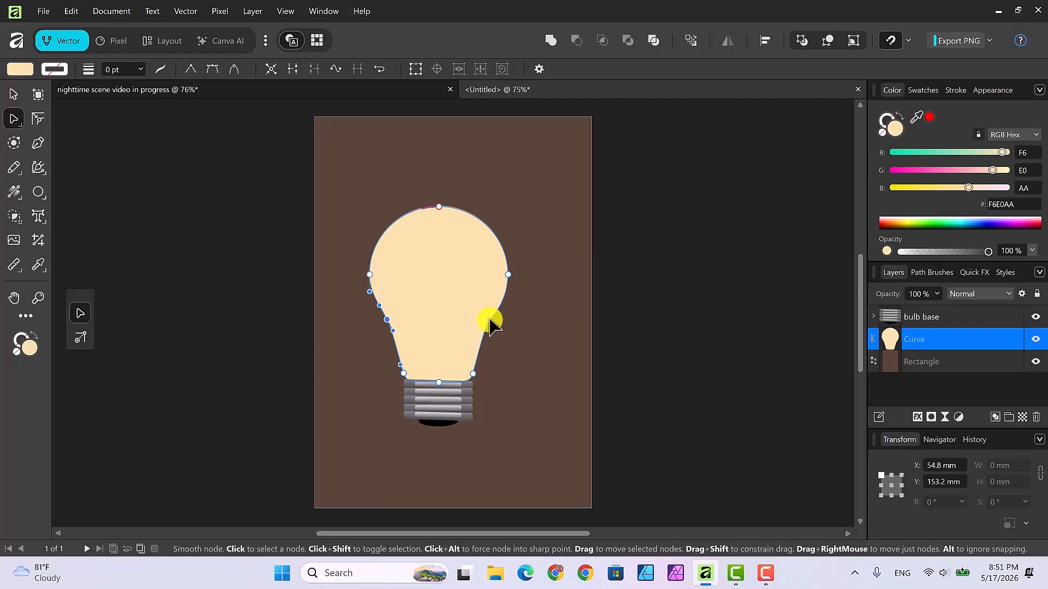
left_click(488, 326)
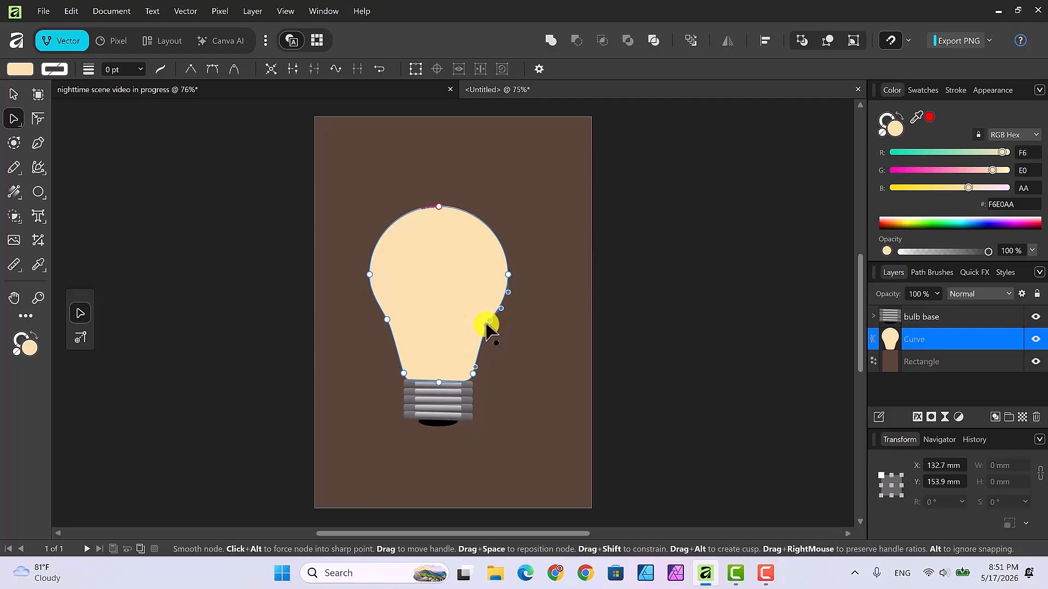
left_click_drag(487, 324, 484, 330)
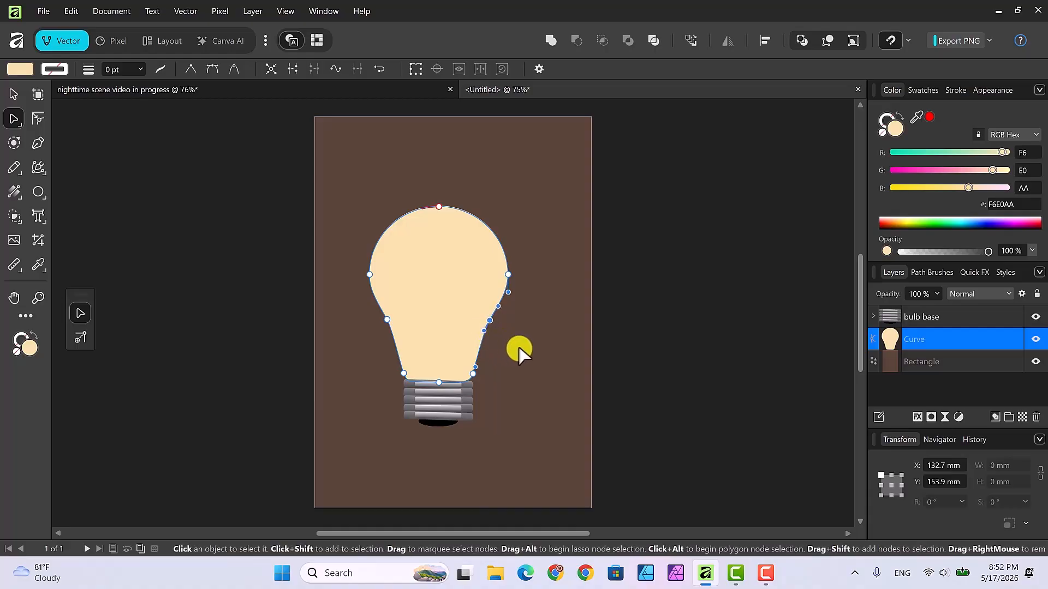
left_click(519, 351)
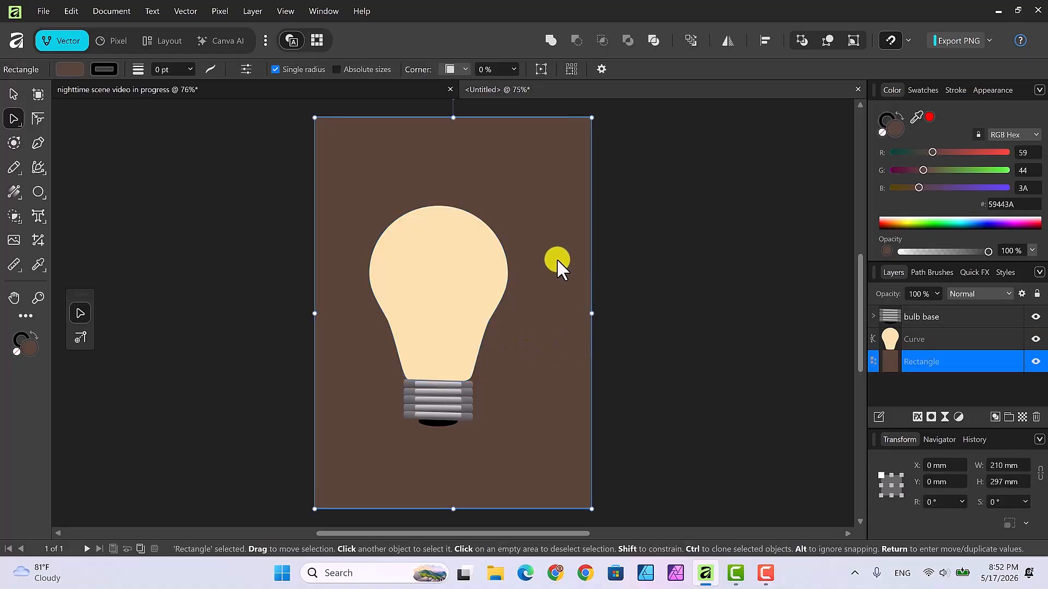
left_click(486, 320)
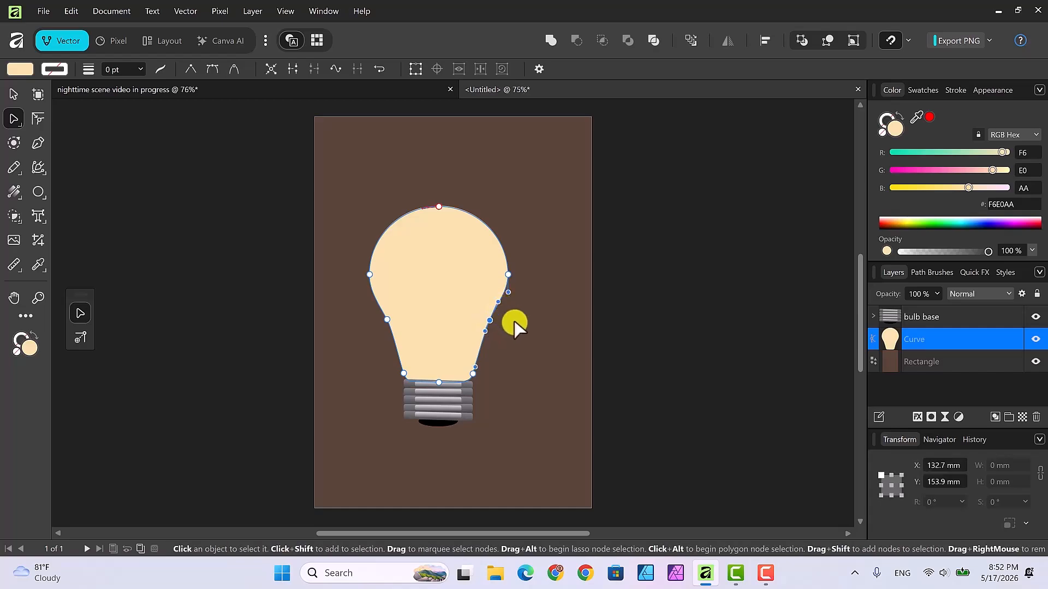
left_click(515, 323)
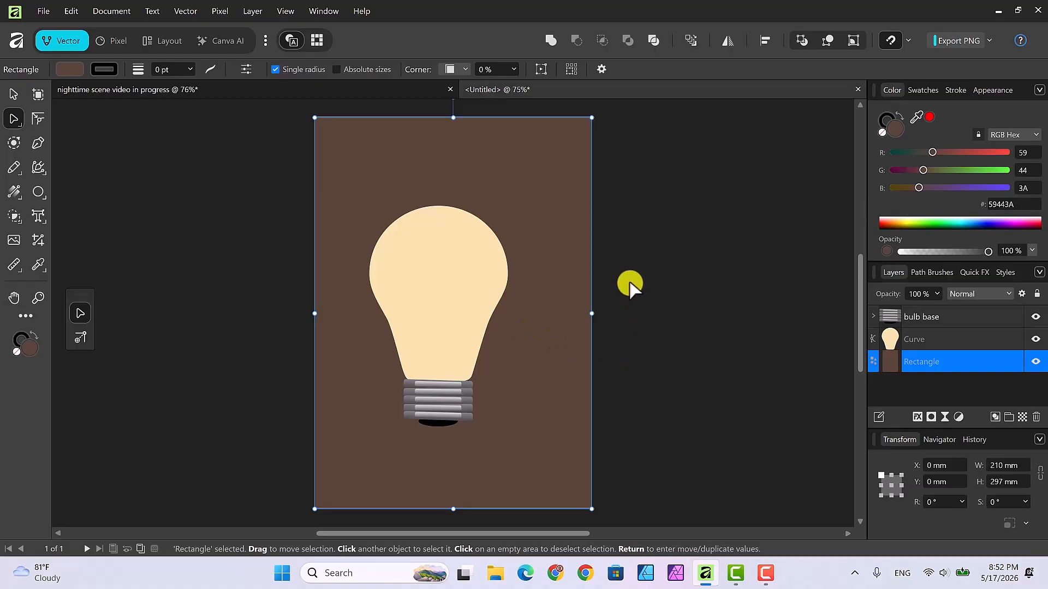
Move the bulb base group one level back, behind the glass bulb curve
left_click(952, 315)
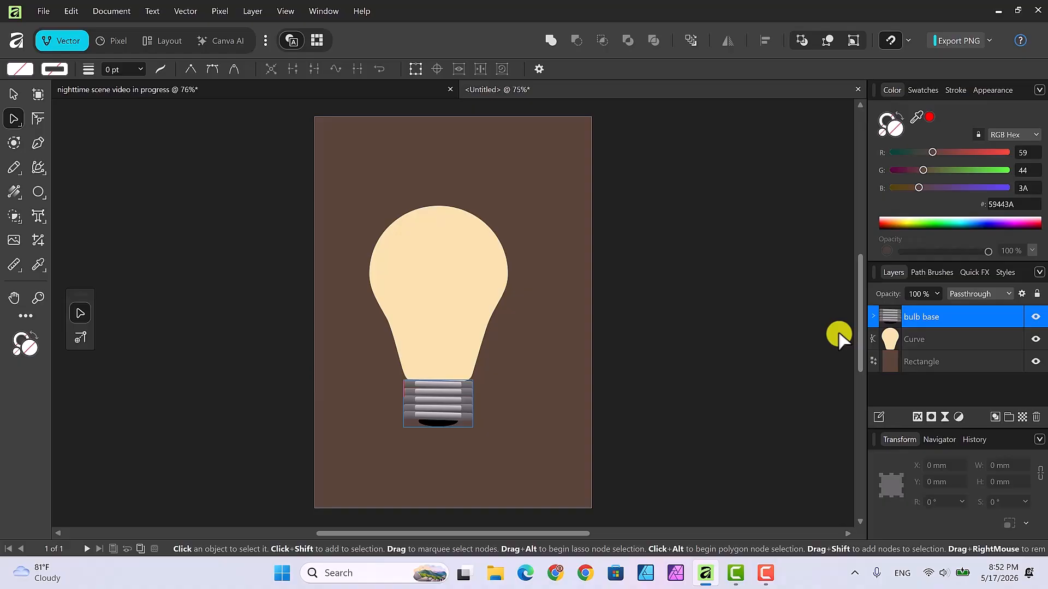
key("ctrl+[")
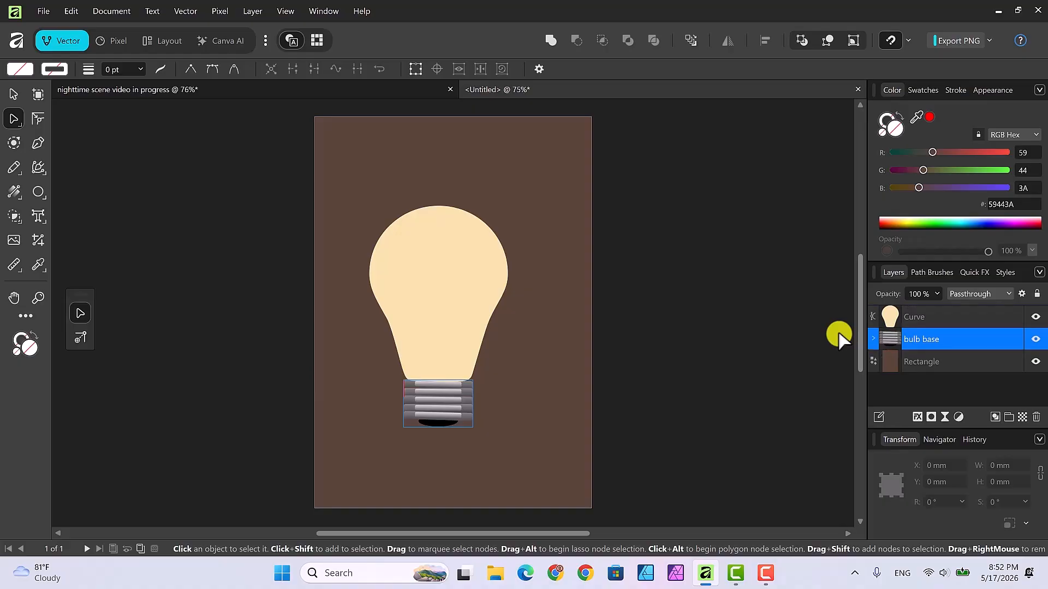
left_click(14, 94)
left_click(563, 349)
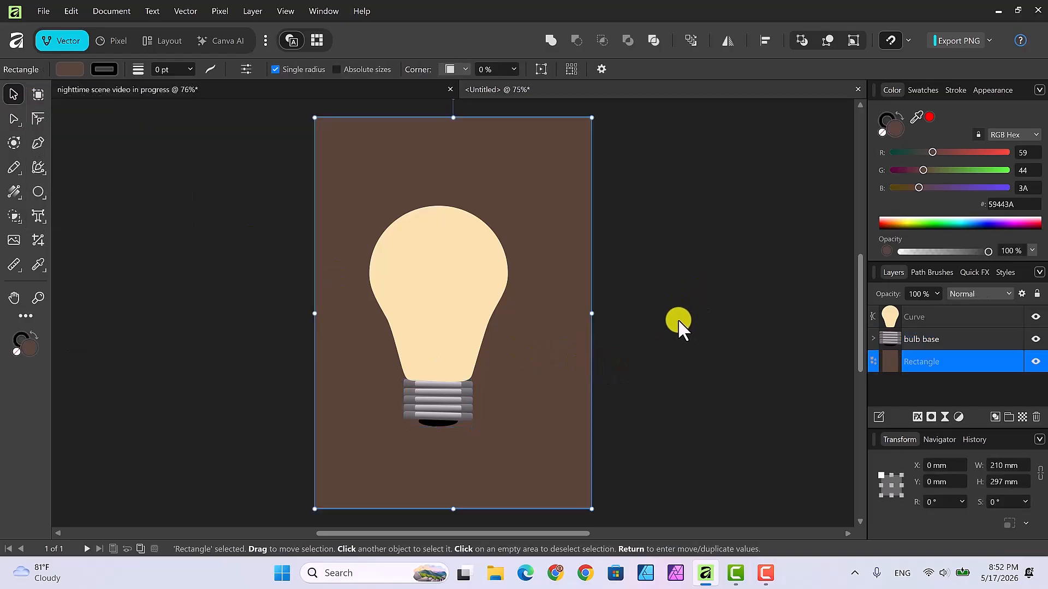
Shrink the bulb base group slightly from both sides so it fits within the width of the bulb's neck
left_click(434, 398)
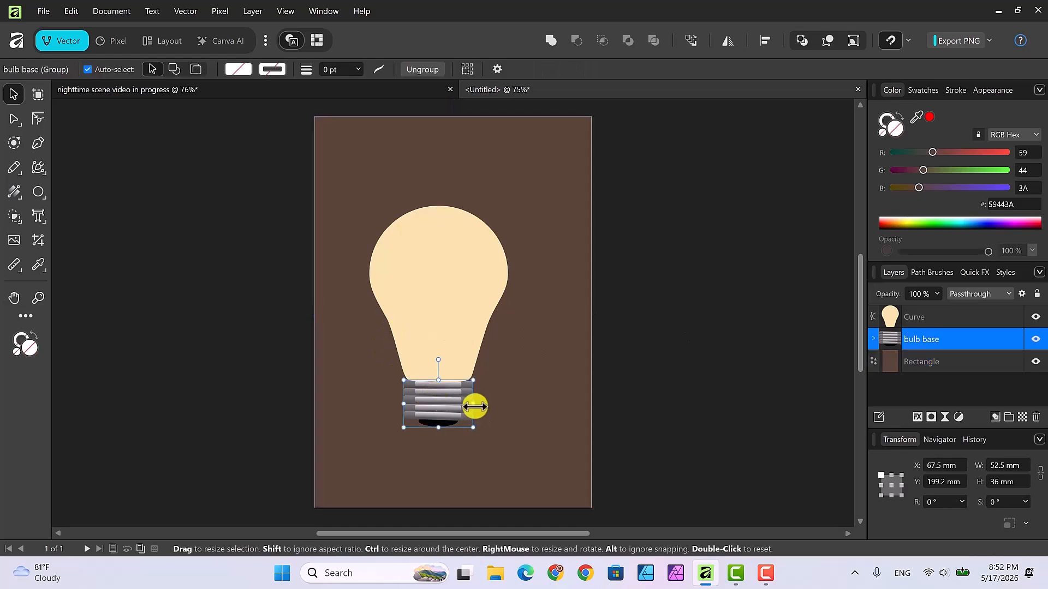
left_click_drag(474, 407, 472, 406)
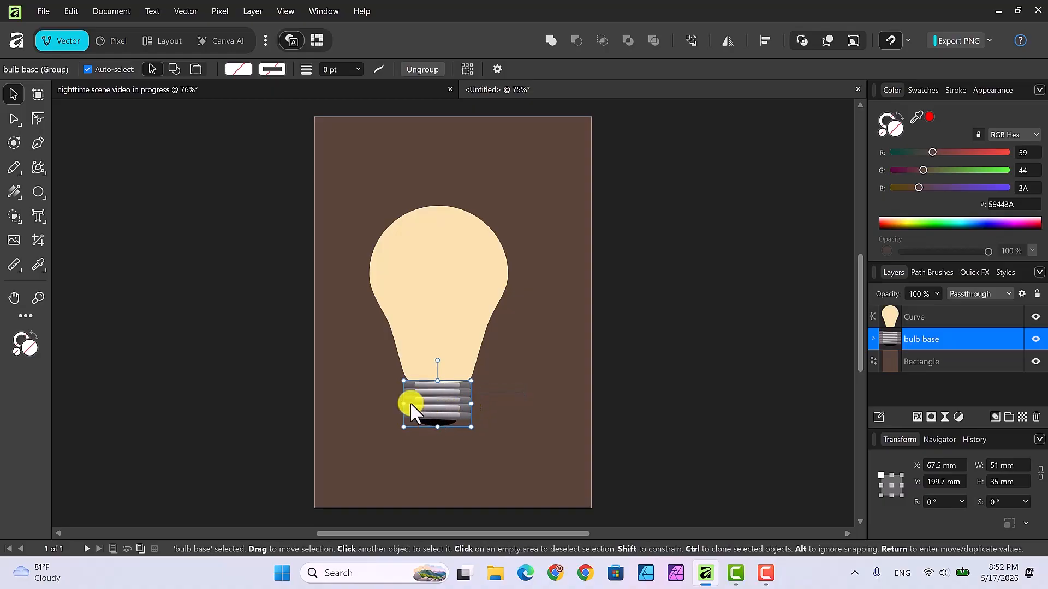
left_click_drag(404, 404, 405, 403)
left_click(520, 381)
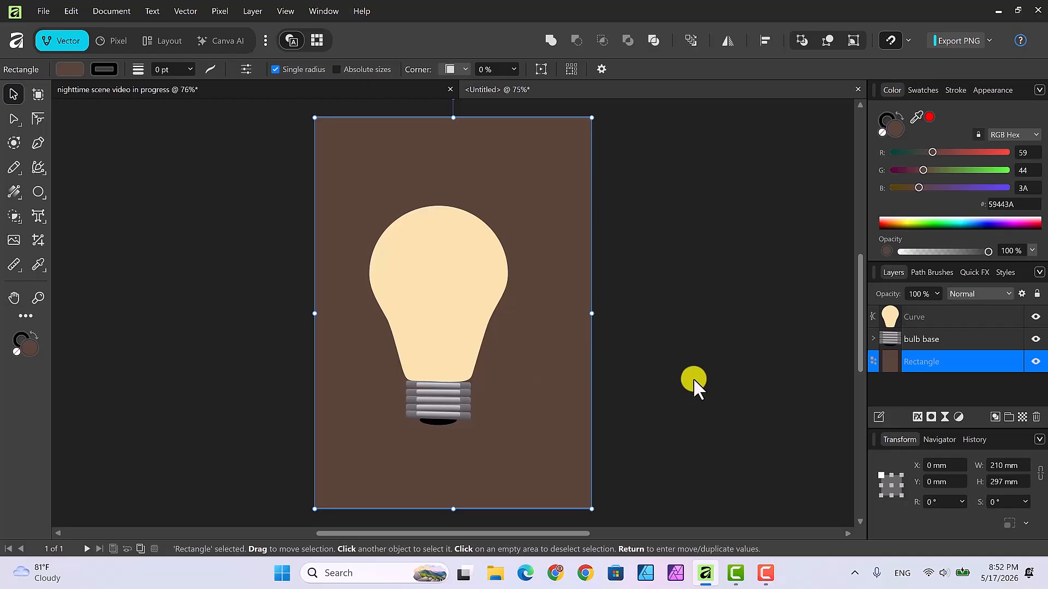
Reposition the bulb base group directly beneath the neck of the glass bulb
left_click(693, 377)
left_click(449, 395)
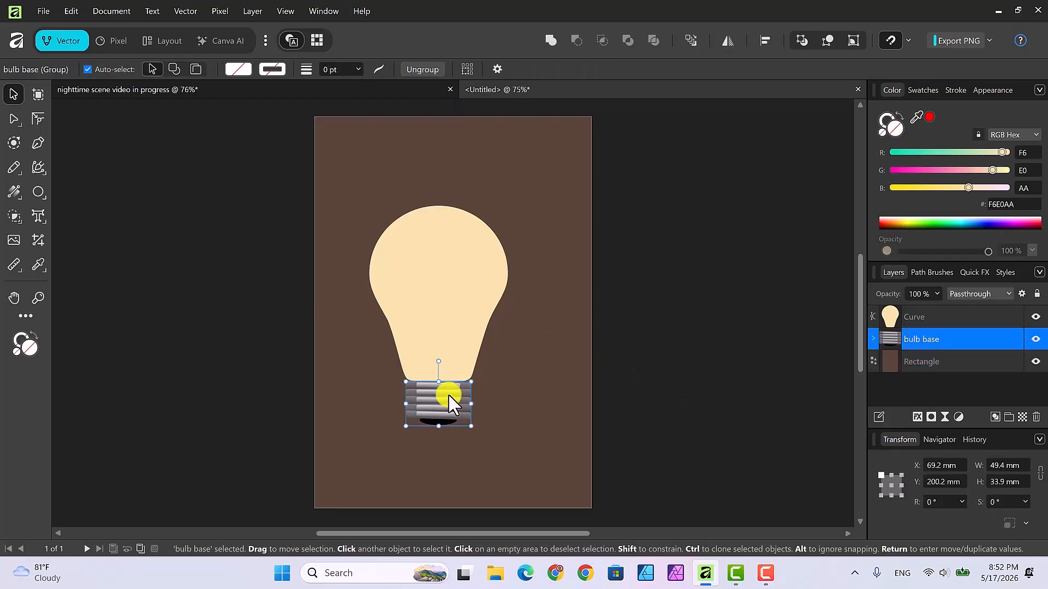
left_click_drag(448, 395, 448, 389)
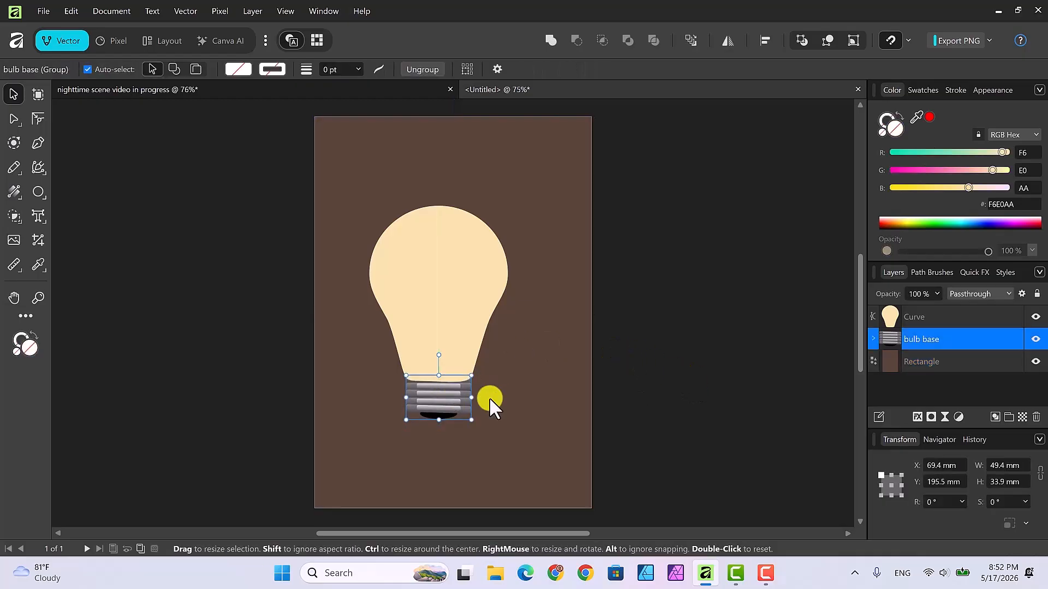
left_click(678, 391)
left_click(449, 393)
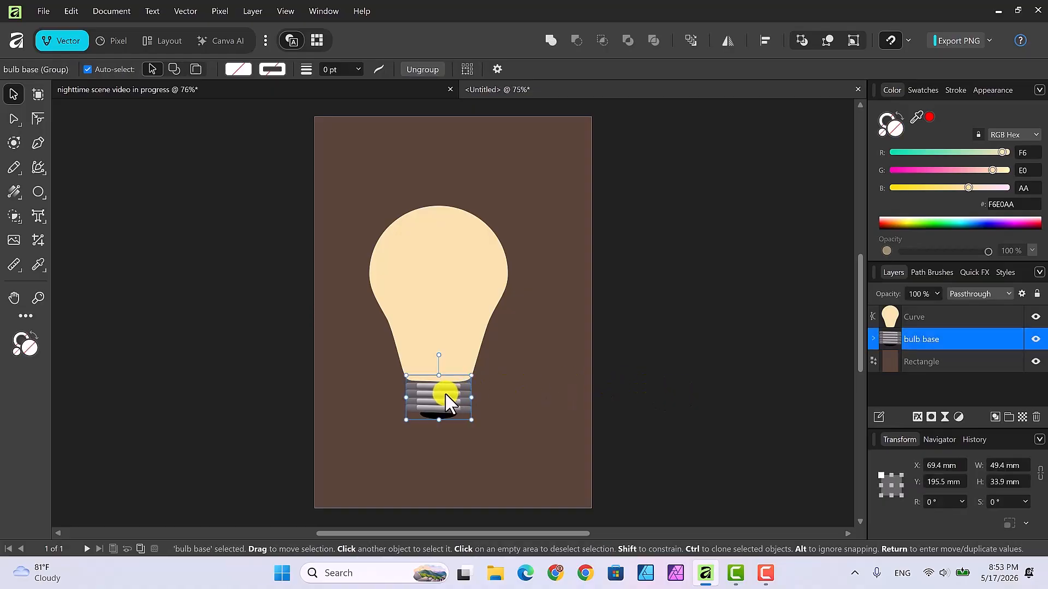
left_click_drag(446, 394, 469, 385)
Fine-tune the lower-right corner node of the glass bulb where its neck meets the base
key("a")
left_click(468, 366)
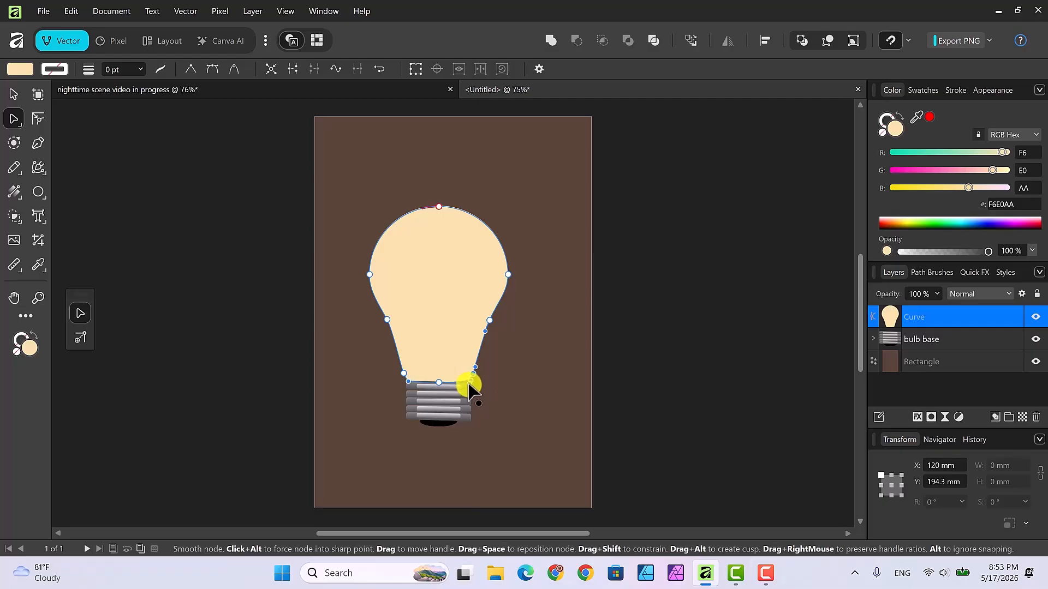
left_click(520, 367)
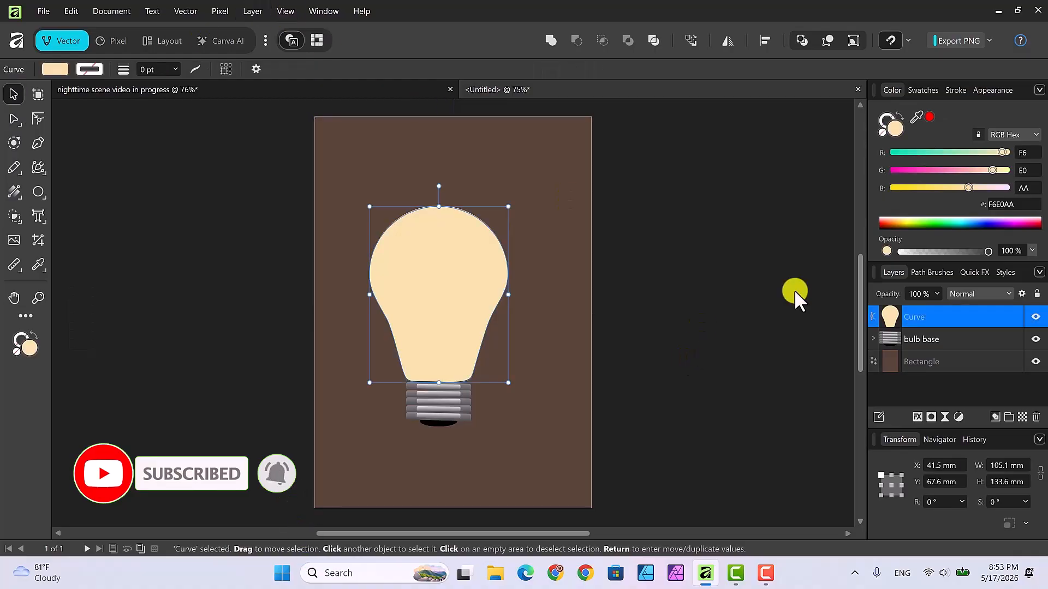
Duplicate the glass bulb curve, shrink the copy to about 89.3 × 113.5 mm and centre it inside the original
key("ctrl+j")
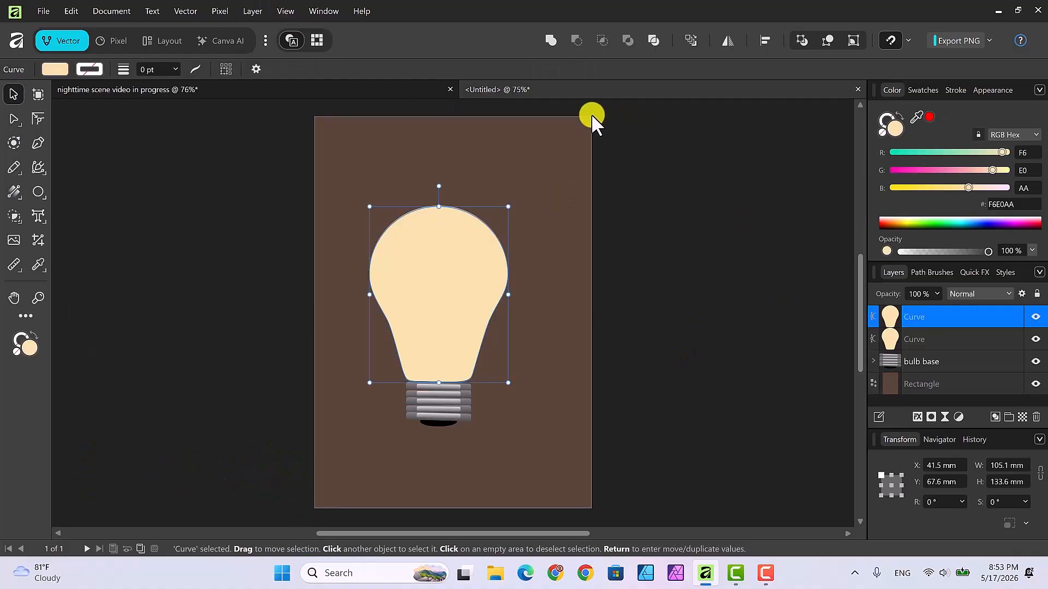
left_click_drag(508, 207, 481, 227)
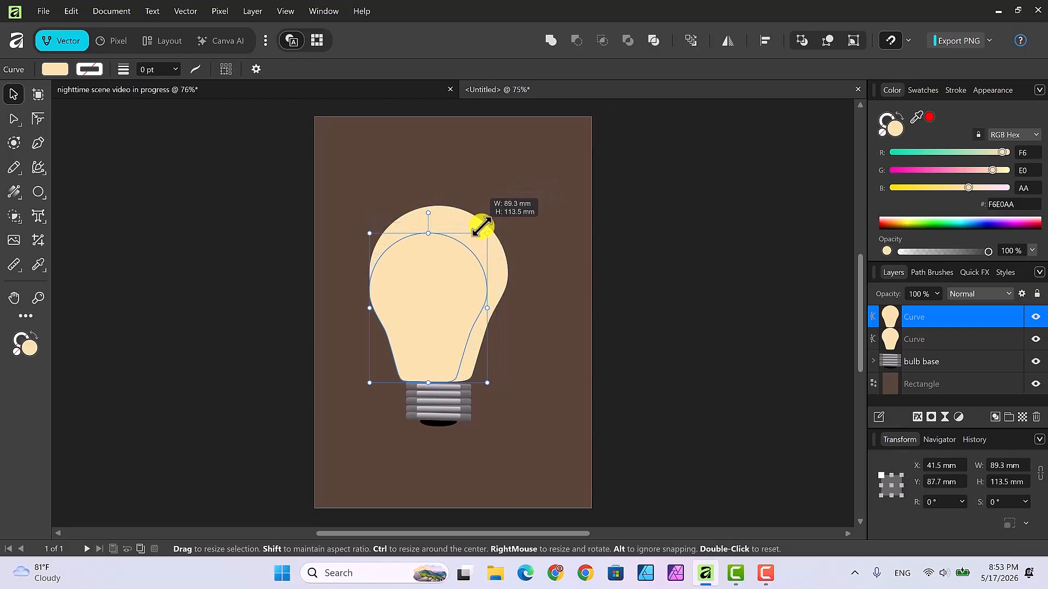
left_click_drag(441, 273, 448, 260)
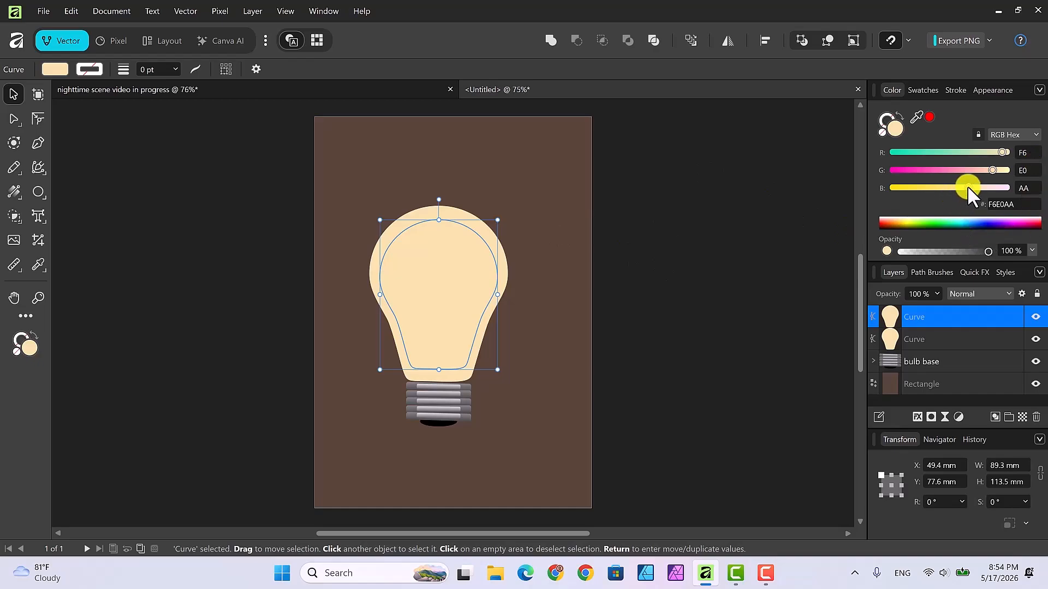
Change the inner bulb copy's fill to the pale pink F6E0D9
left_click_drag(968, 187, 988, 188)
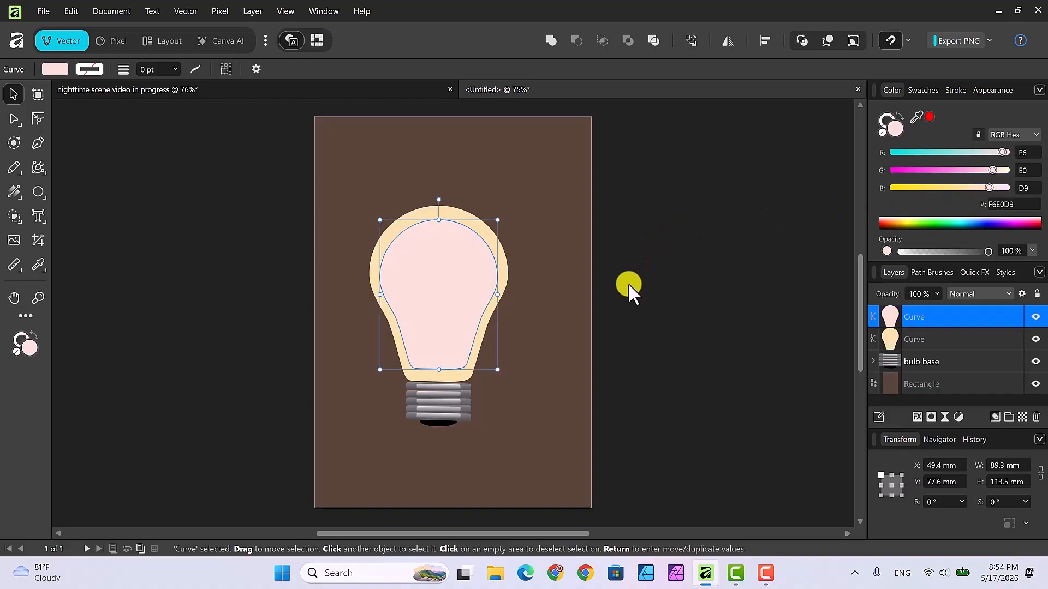
left_click(631, 317)
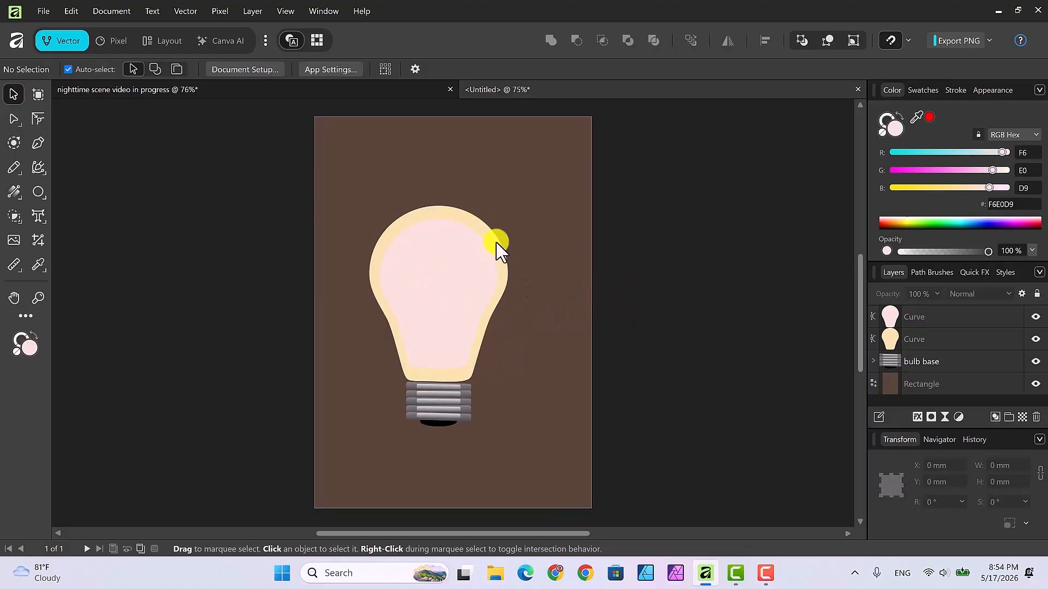
Apply a Gaussian Blur effect with a radius of 29.5 px to the pink inner bulb curve
left_click(448, 289)
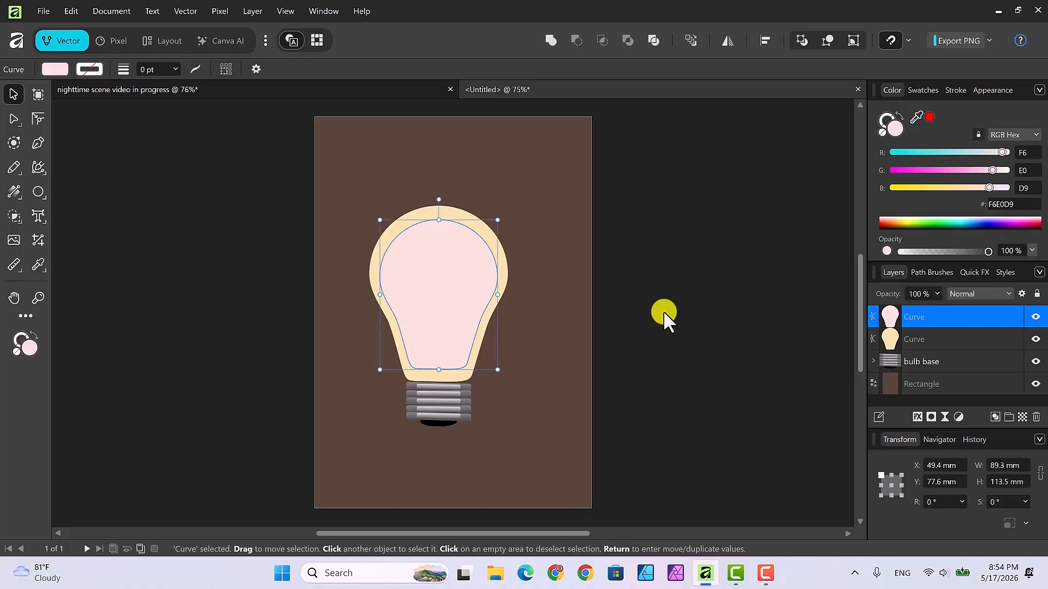
left_click(917, 417)
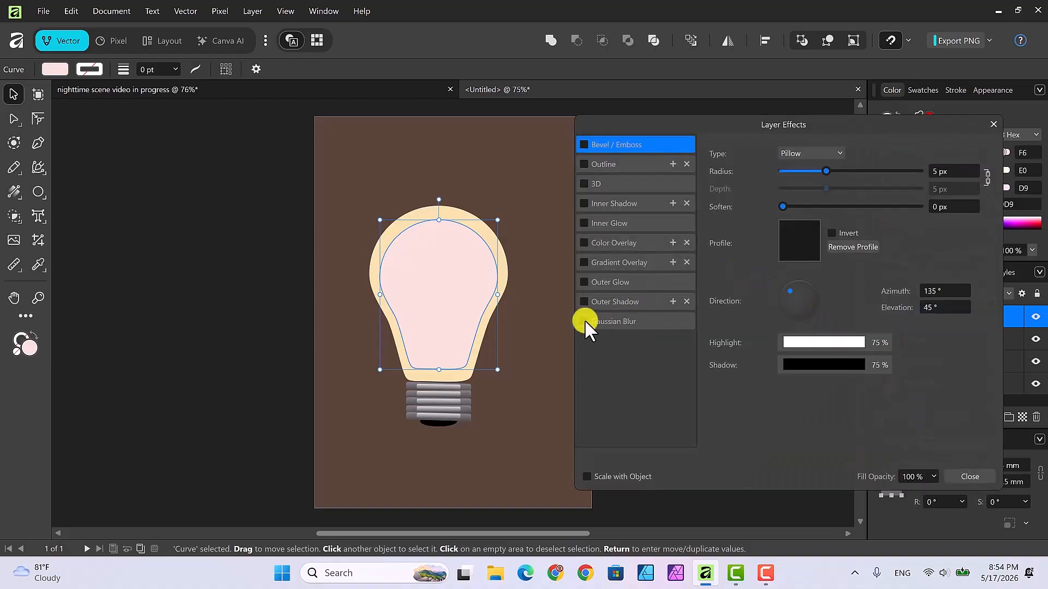
left_click(624, 320)
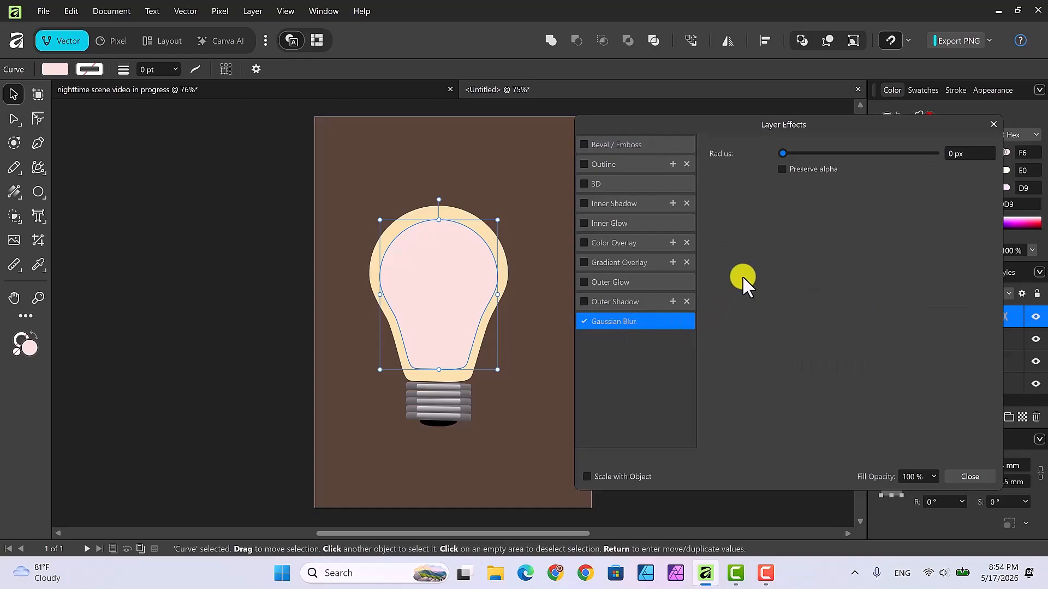
left_click(782, 153)
left_click_drag(782, 152, 786, 154)
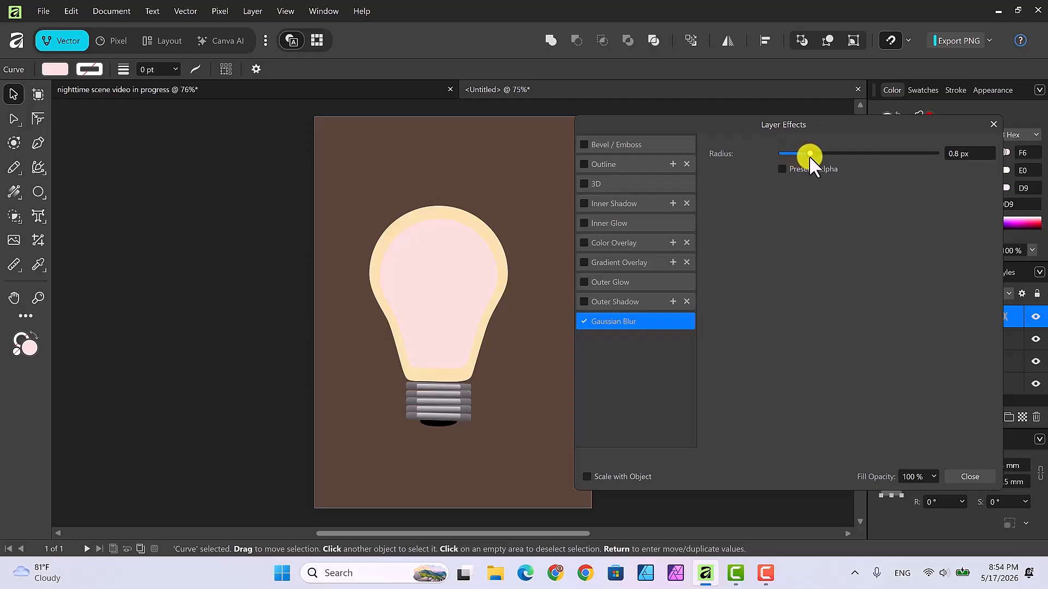
left_click_drag(809, 156, 882, 161)
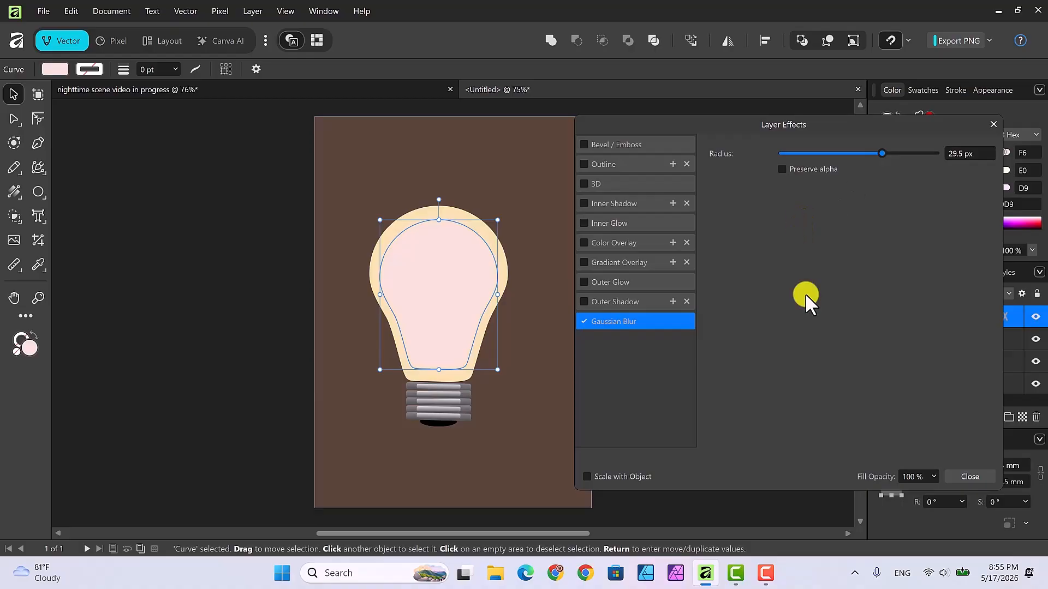
left_click(962, 476)
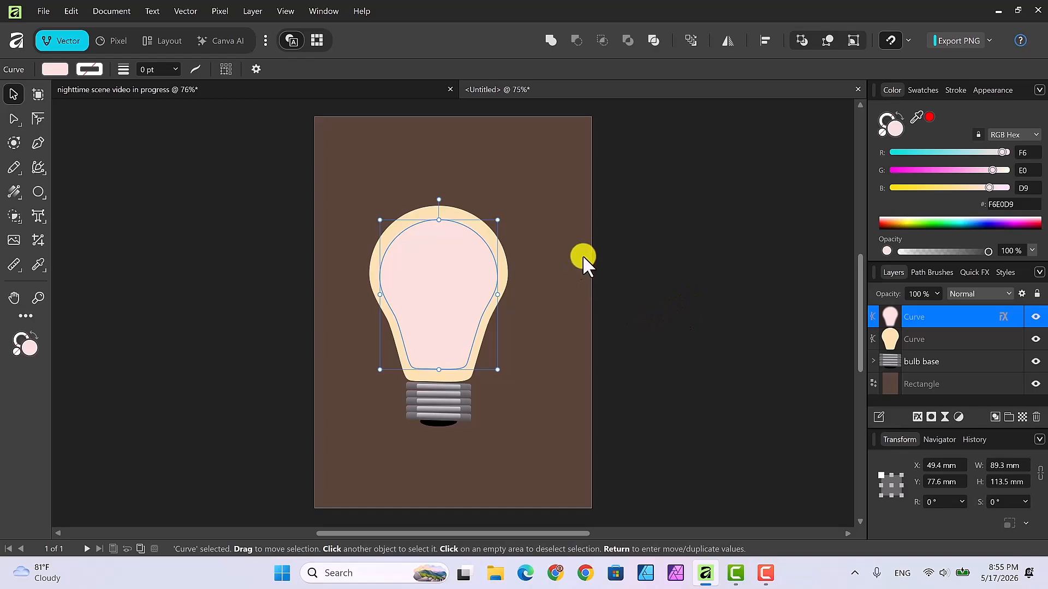
Draw a circle about 61 mm in diameter and centre it in the round part of the glass bulb
left_click(37, 189)
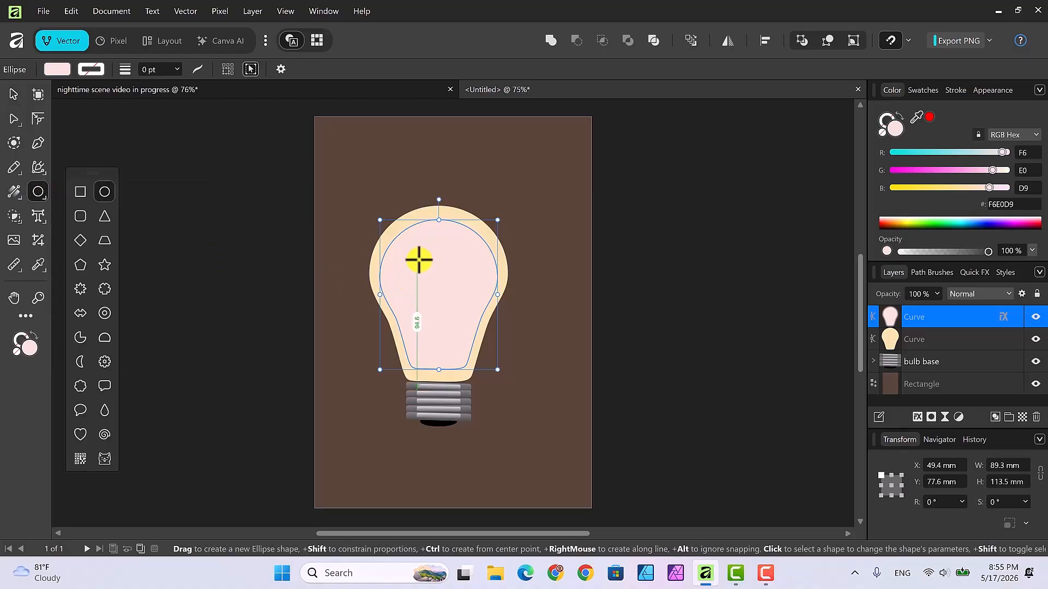
left_click_drag(418, 260, 486, 329)
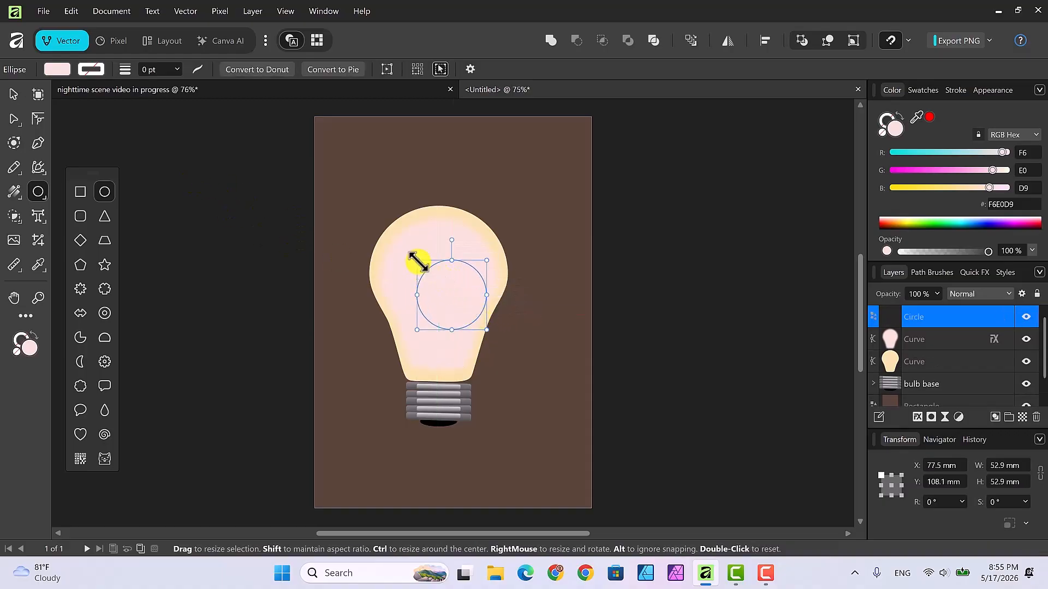
left_click_drag(417, 260, 406, 250)
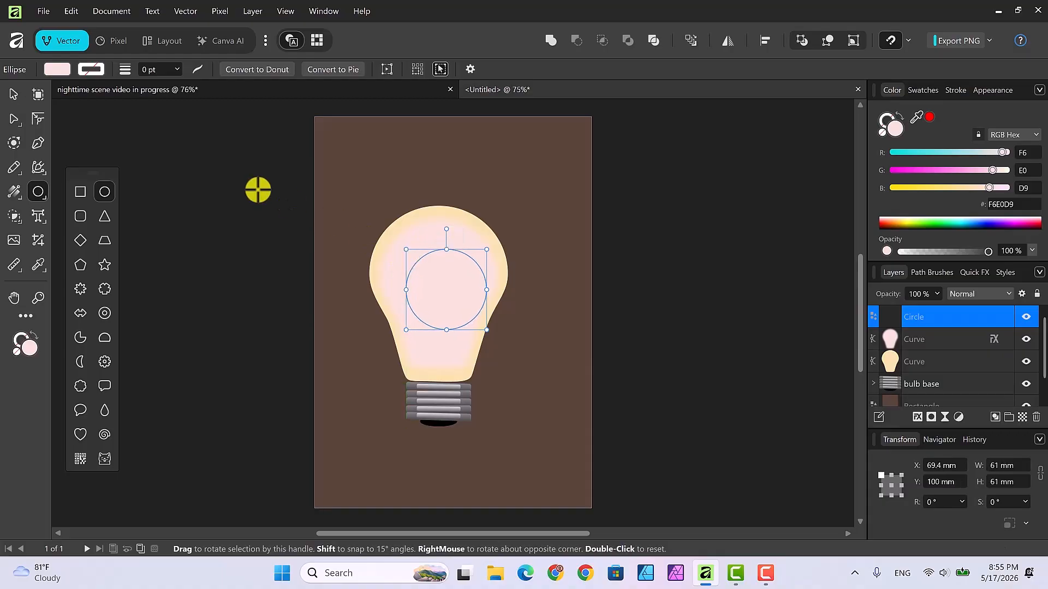
left_click(13, 92)
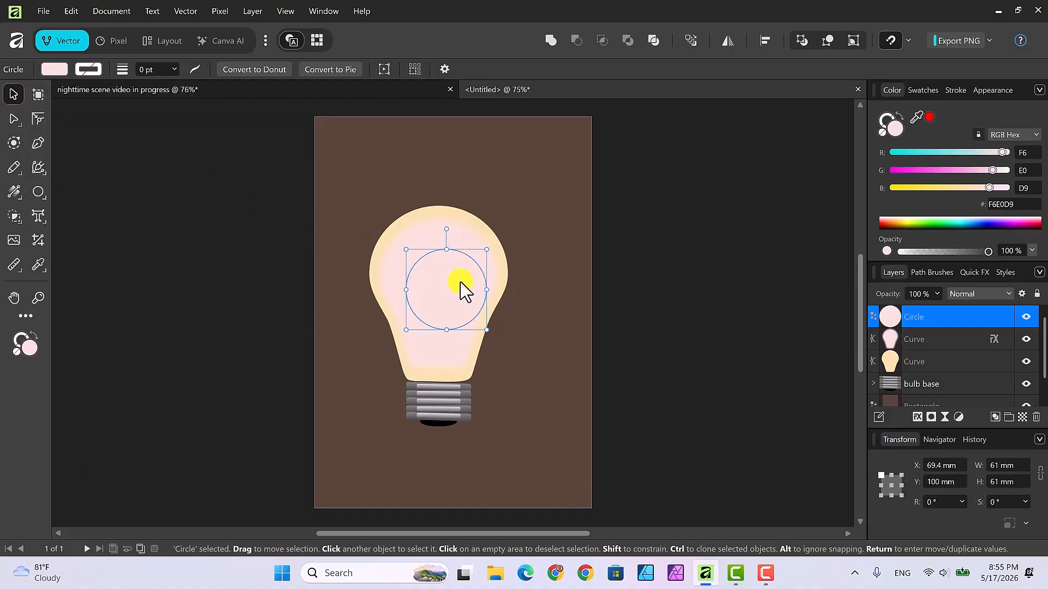
left_click_drag(452, 280, 446, 271)
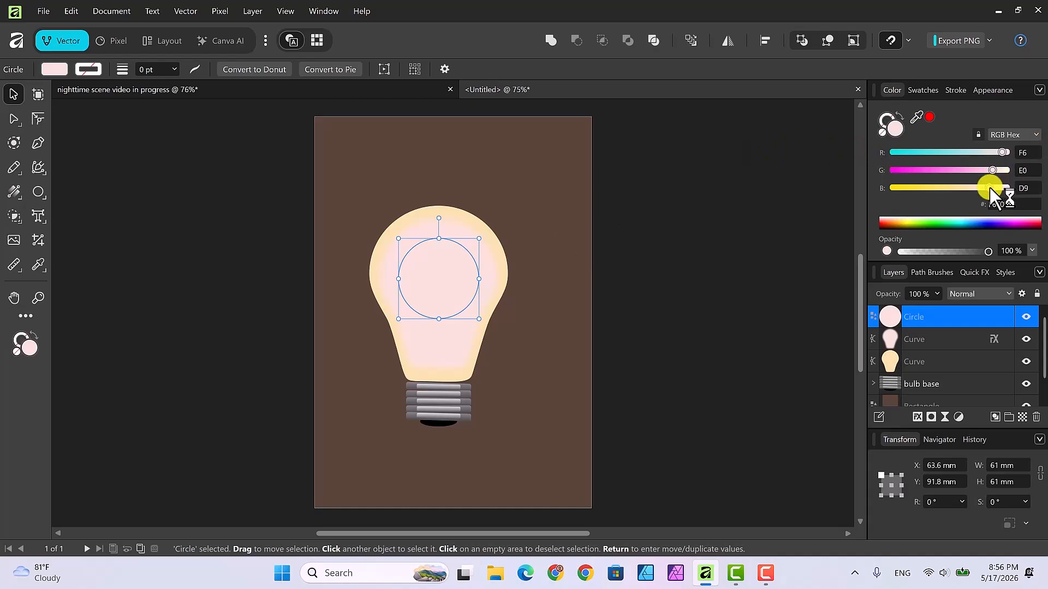
Fill the circle with the pale lilac F6E0FF and apply a 100 px Gaussian Blur effect to it
left_click_drag(990, 188, 989, 189)
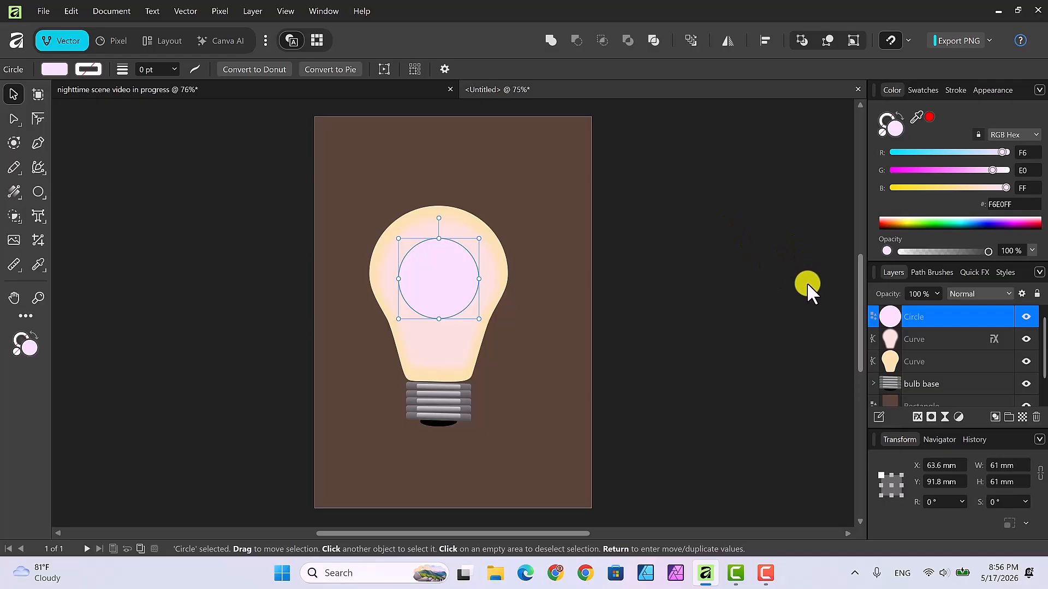
left_click(916, 417)
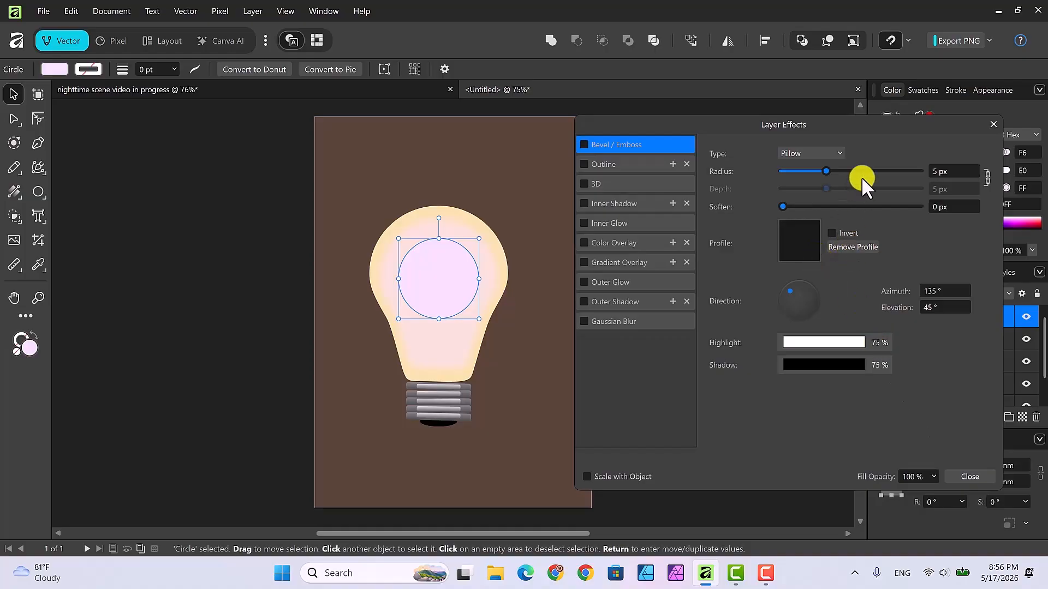
left_click(627, 321)
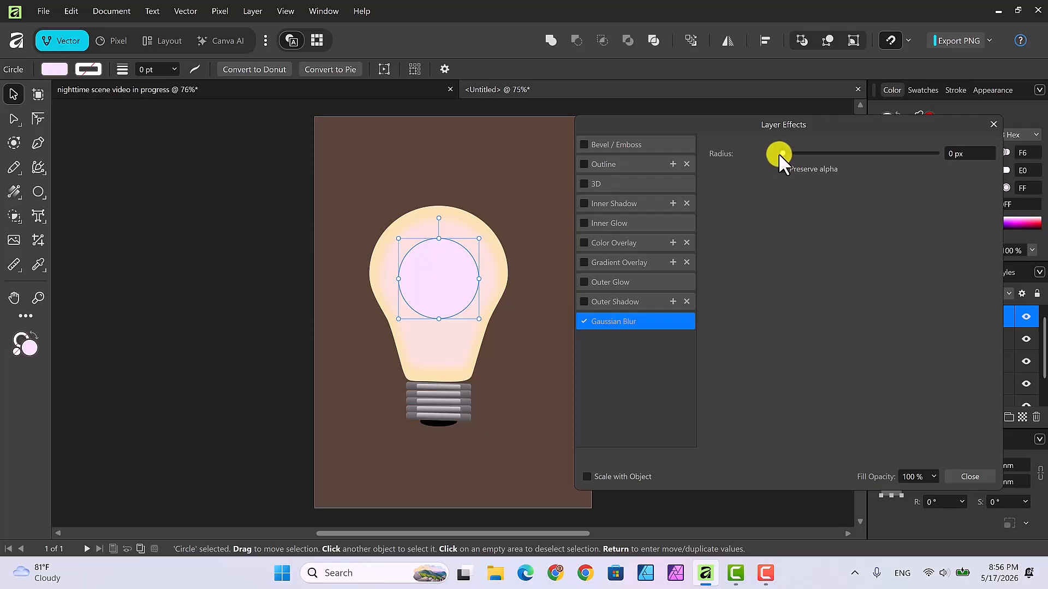
left_click_drag(782, 153, 934, 153)
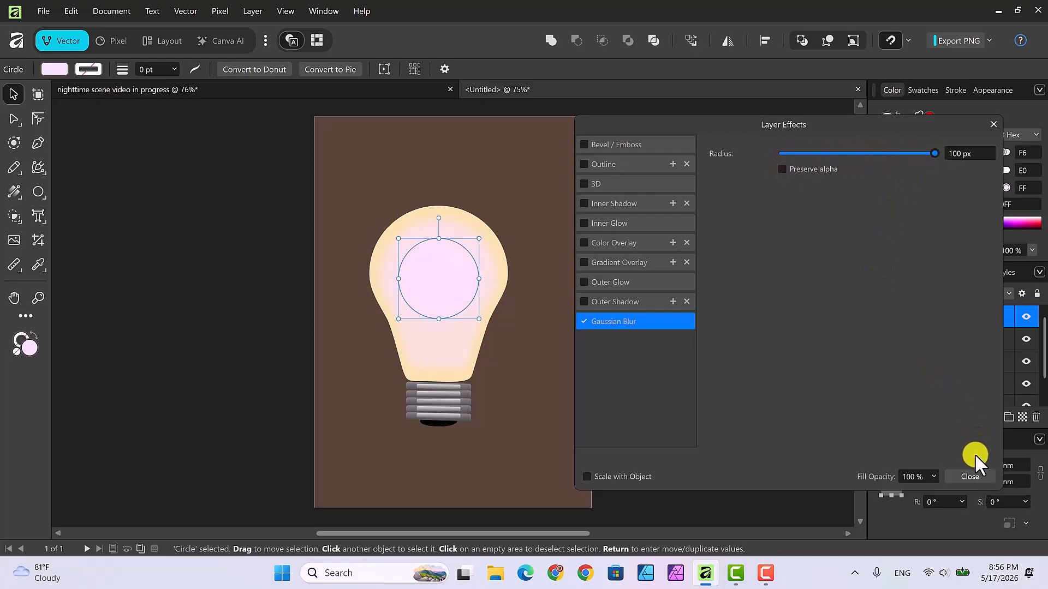
left_click(977, 476)
left_click(667, 306)
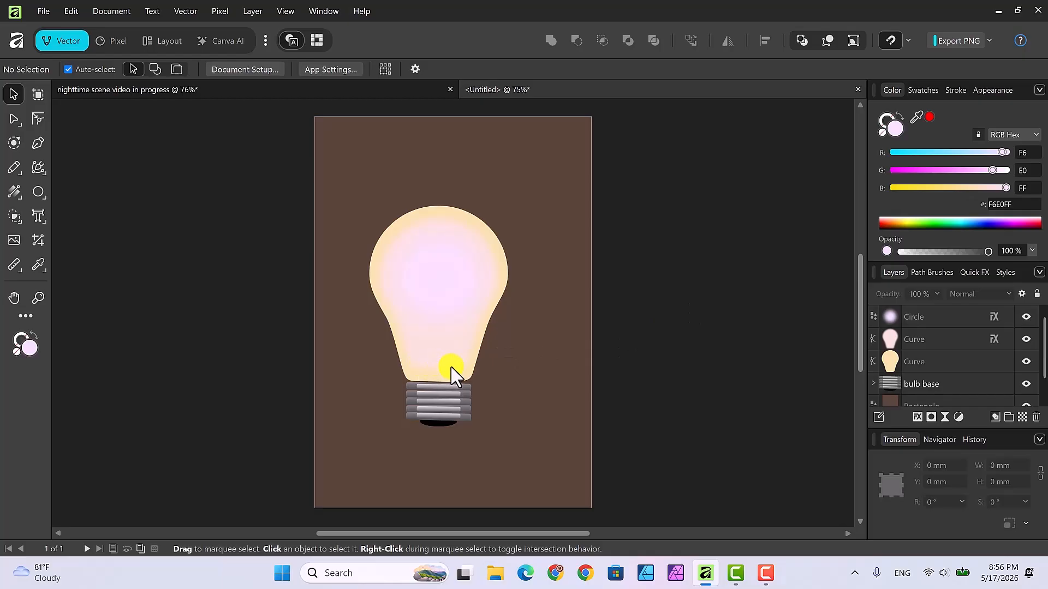
Set the blurred inner bulb curve's blend mode to Overlay and its layer opacity to 80%
left_click(938, 339)
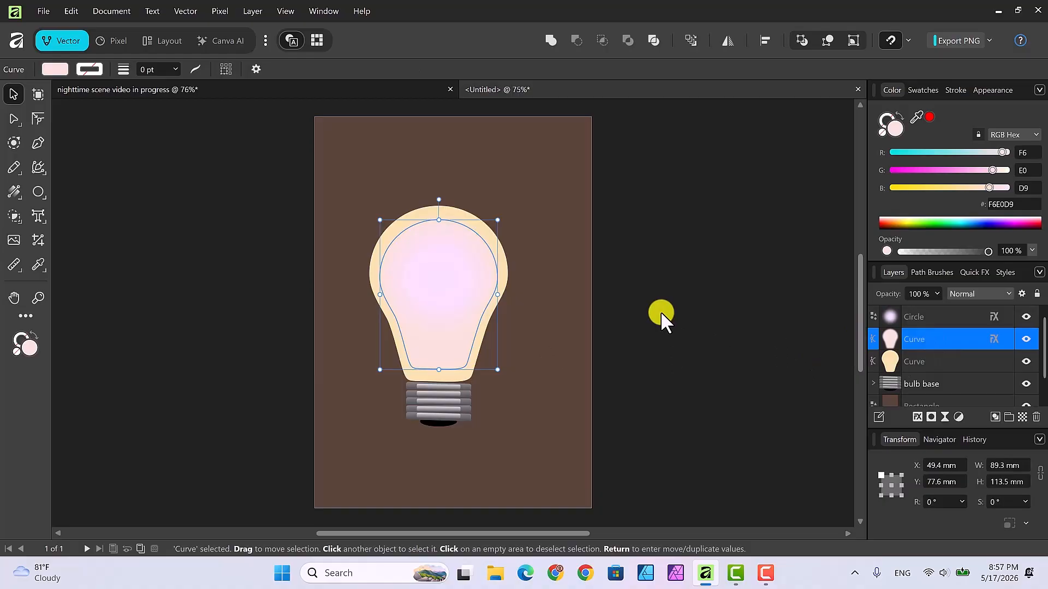
left_click_drag(997, 330, 990, 335)
left_click(1008, 294)
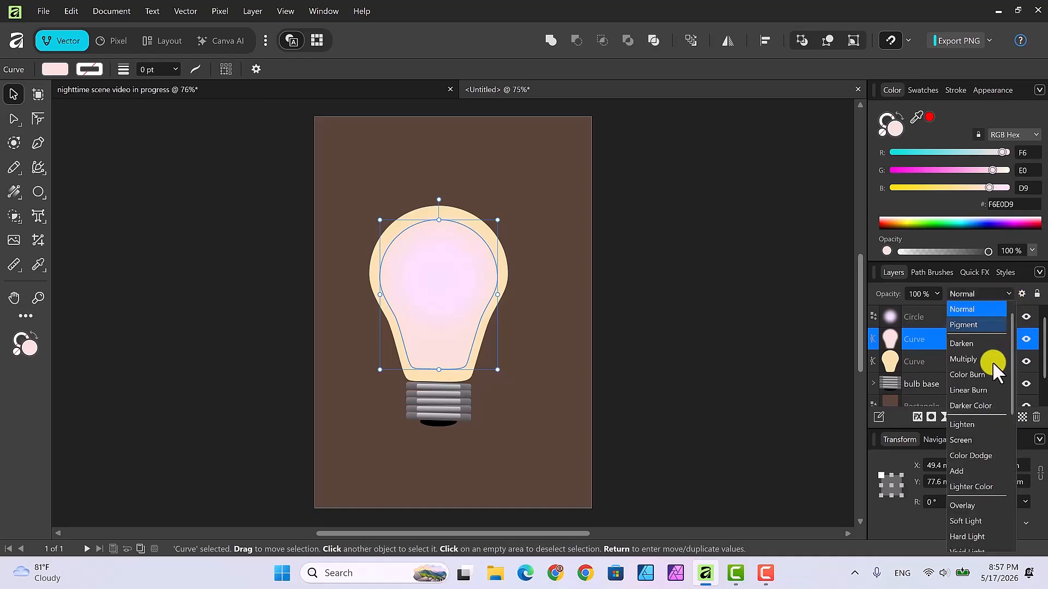
left_click(968, 503)
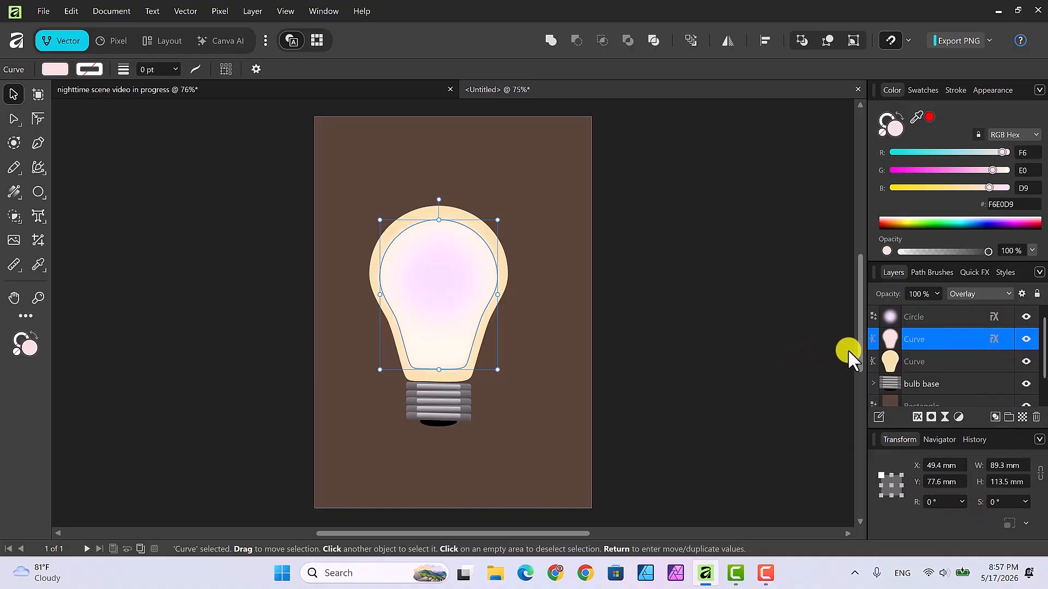
left_click(936, 295)
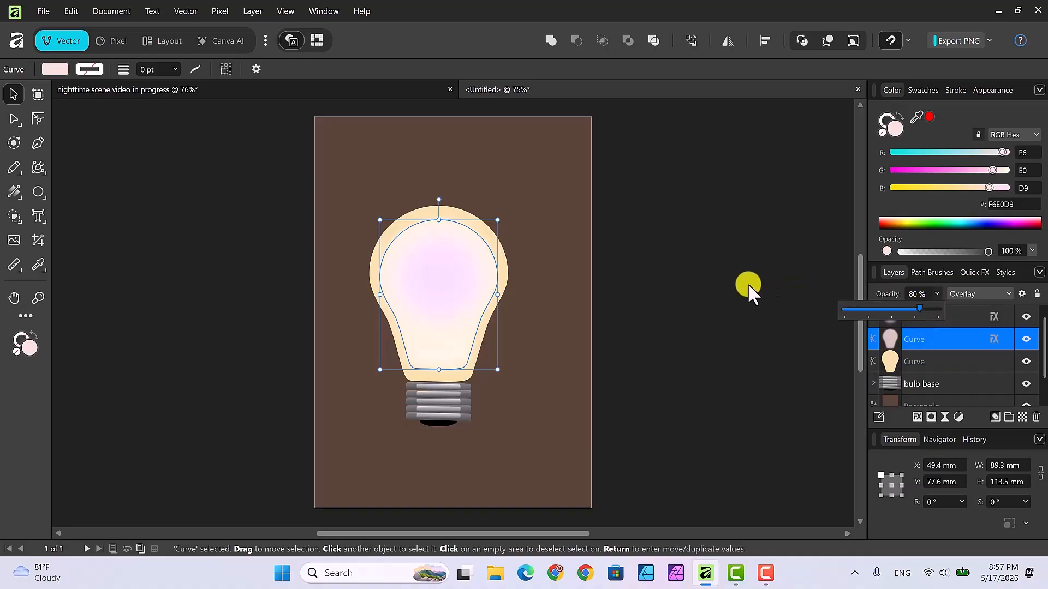
left_click(747, 283)
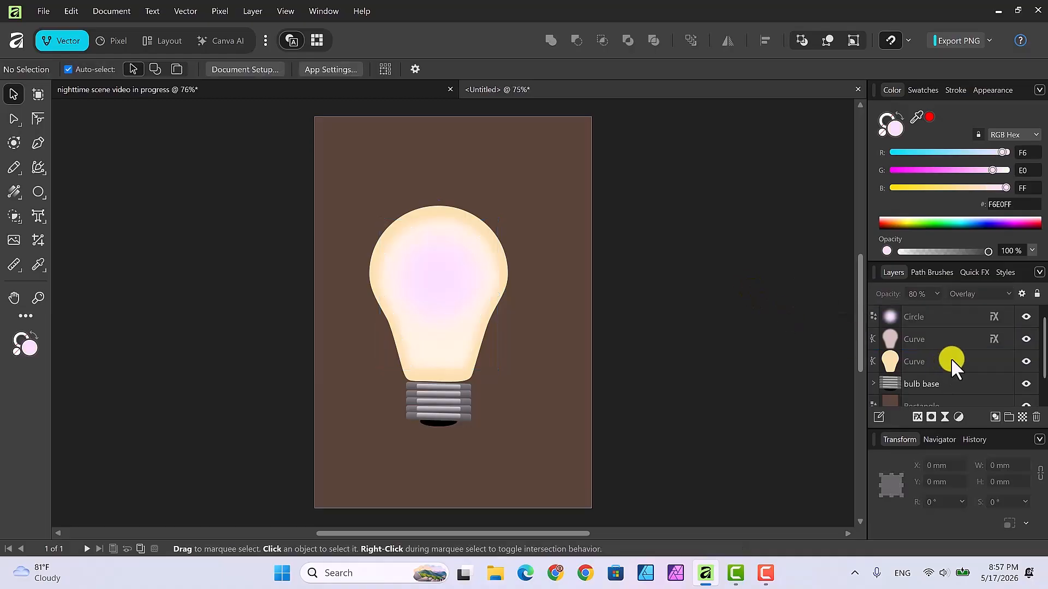
Apply a vertical linear transparency to the inner bulb curve, fading it out from near its top to its bottom edge
left_click(949, 339)
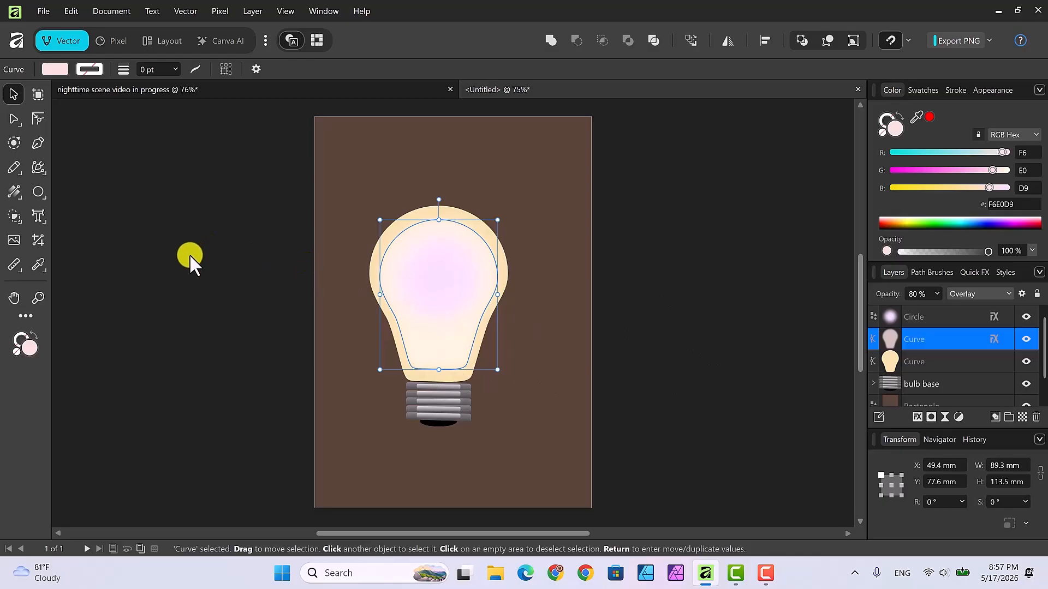
left_click(21, 195)
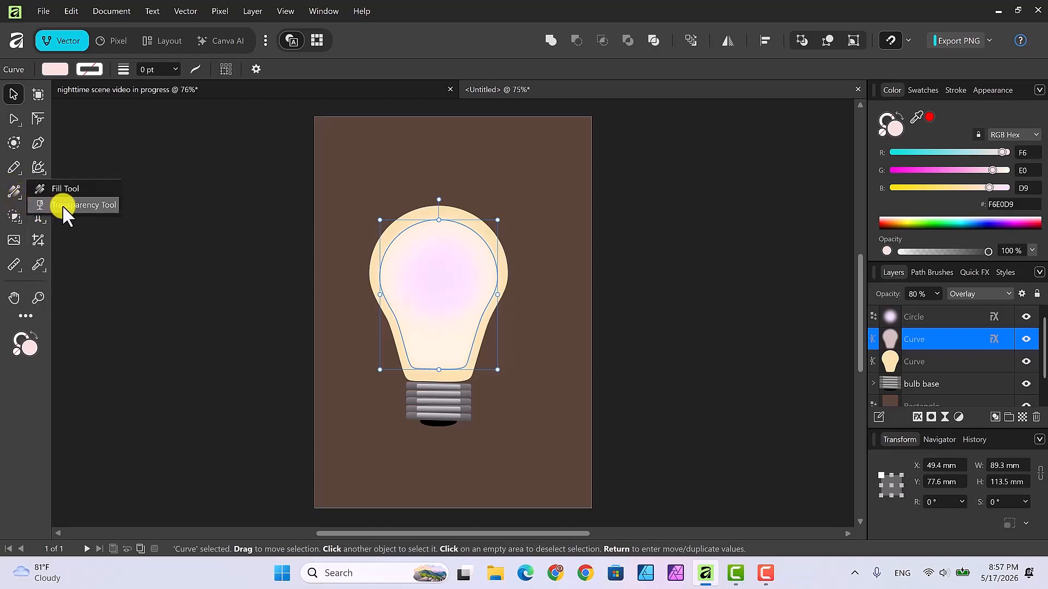
left_click(79, 204)
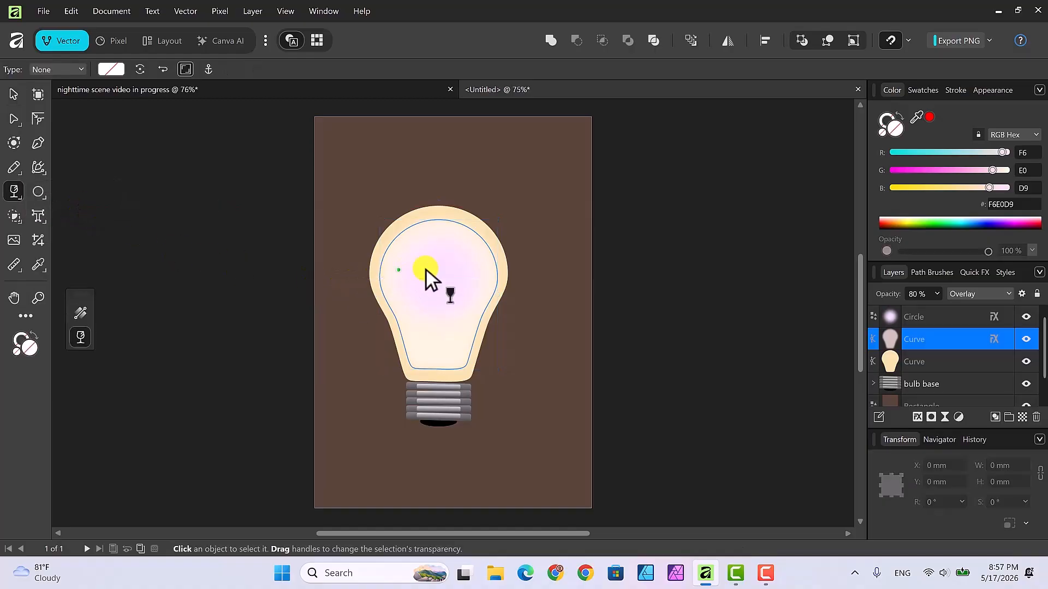
left_click_drag(440, 251, 441, 369)
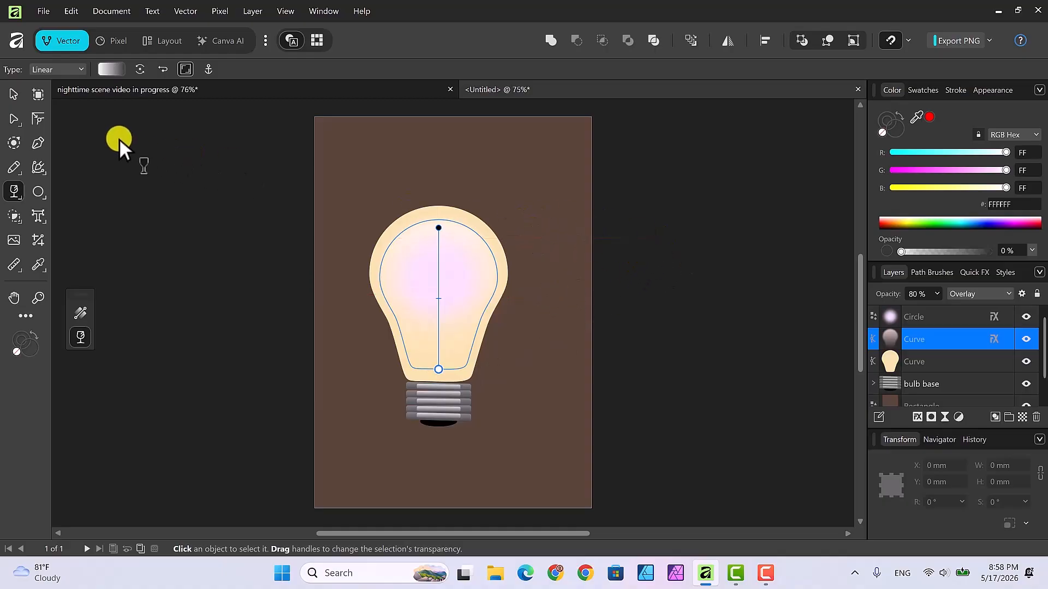
Duplicate the blurred lilac circle, enlarge the copy to about 132 mm in diameter and centre it over the round part of the bulb
left_click(12, 93)
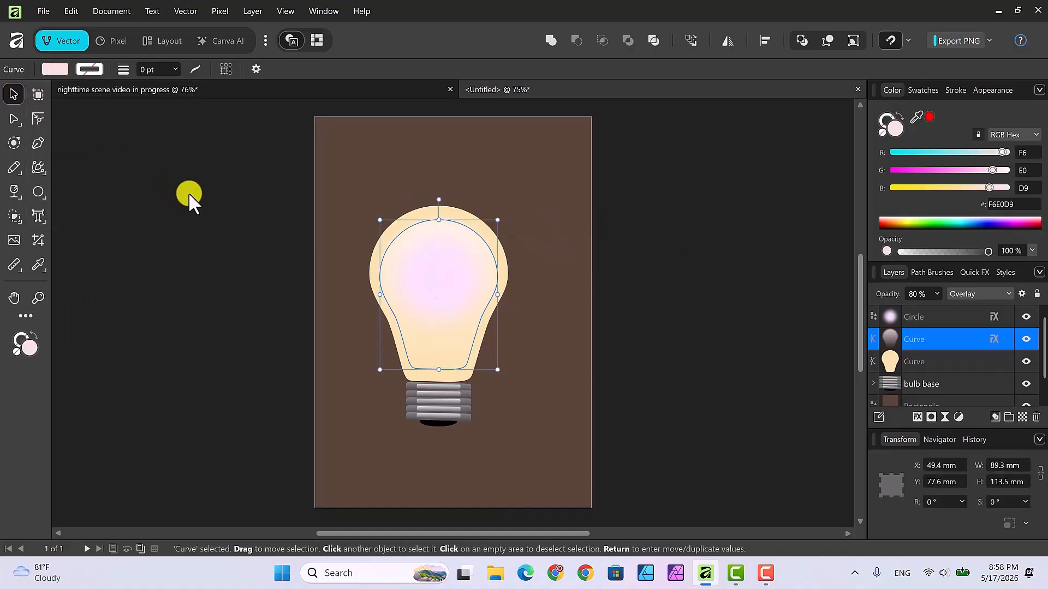
left_click(218, 209)
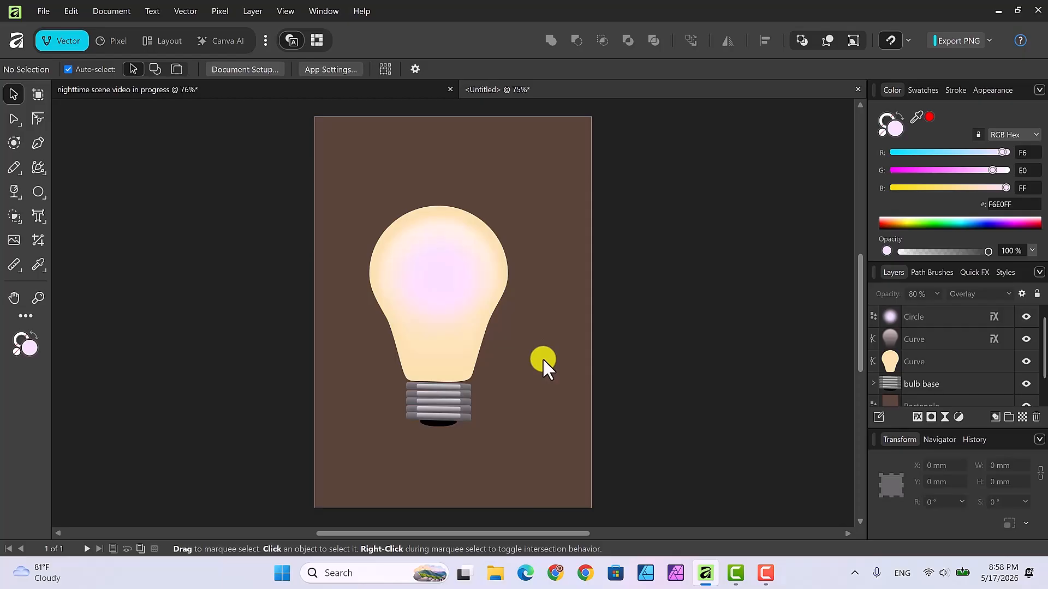
left_click(940, 315)
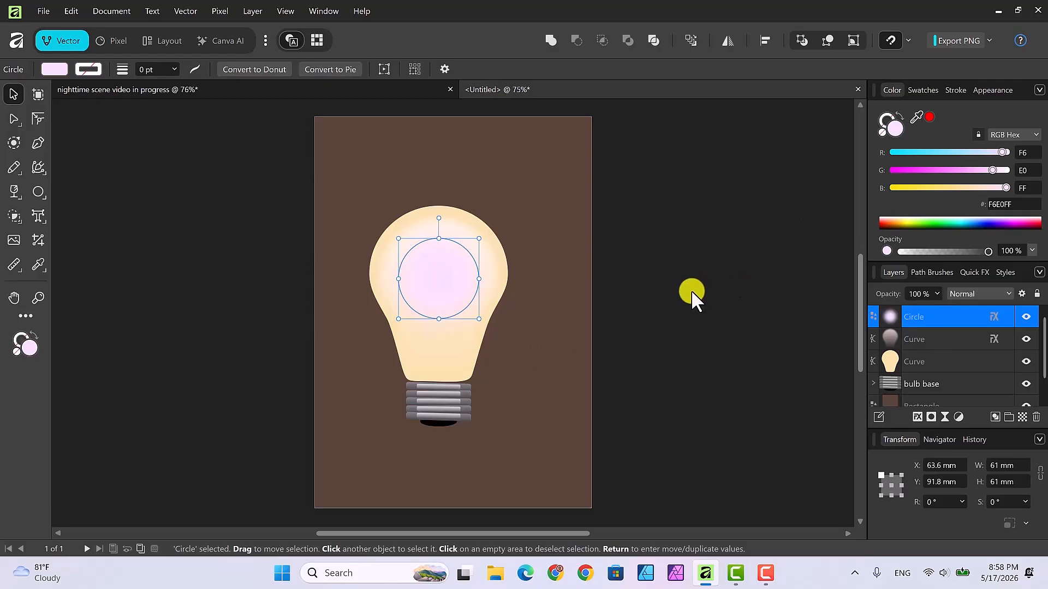
key("ctrl+j")
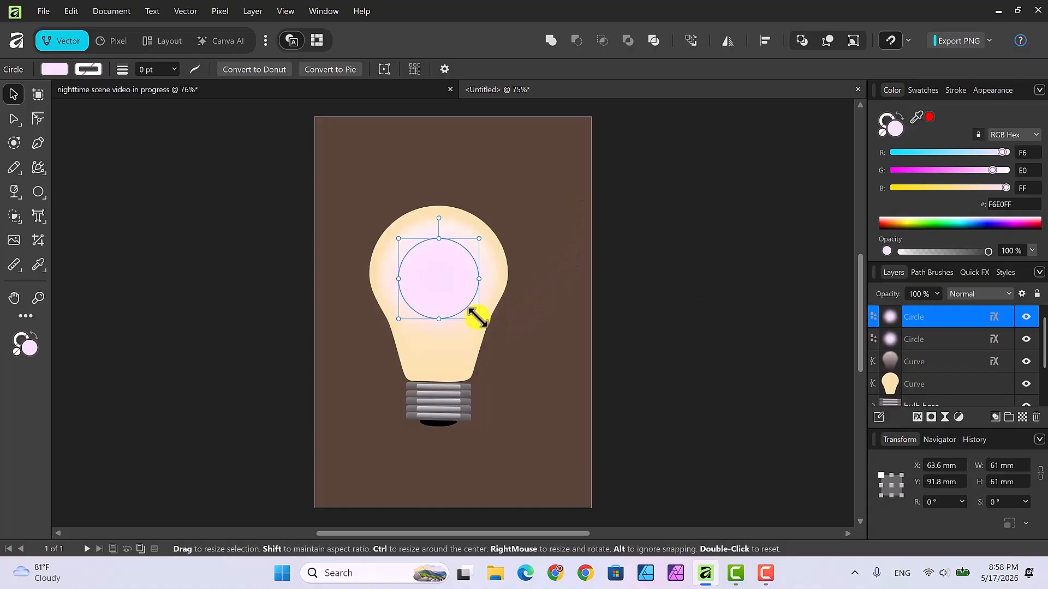
left_click_drag(479, 318, 571, 409)
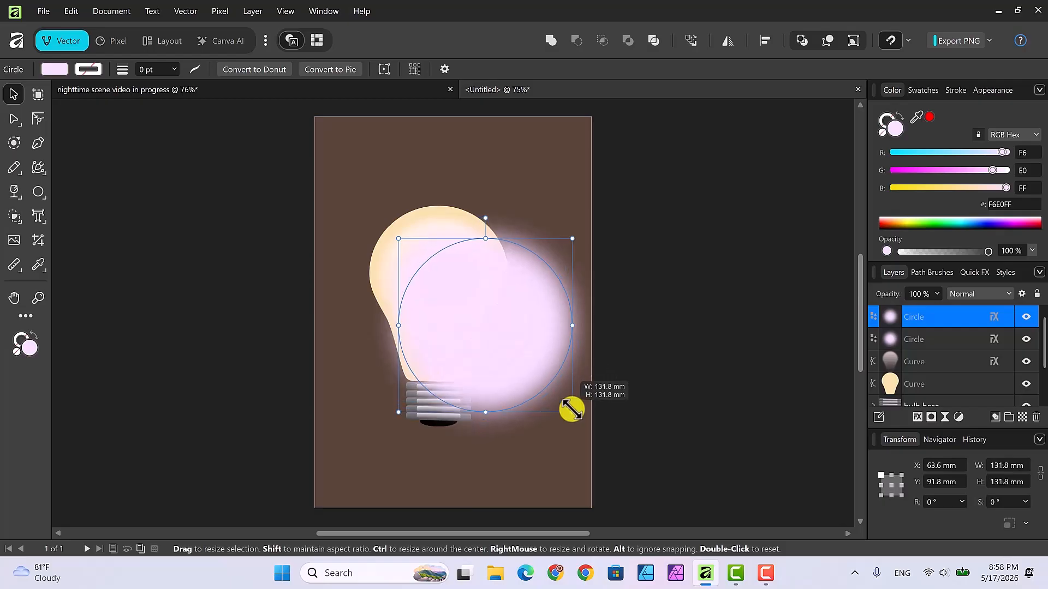
left_click_drag(546, 352, 497, 297)
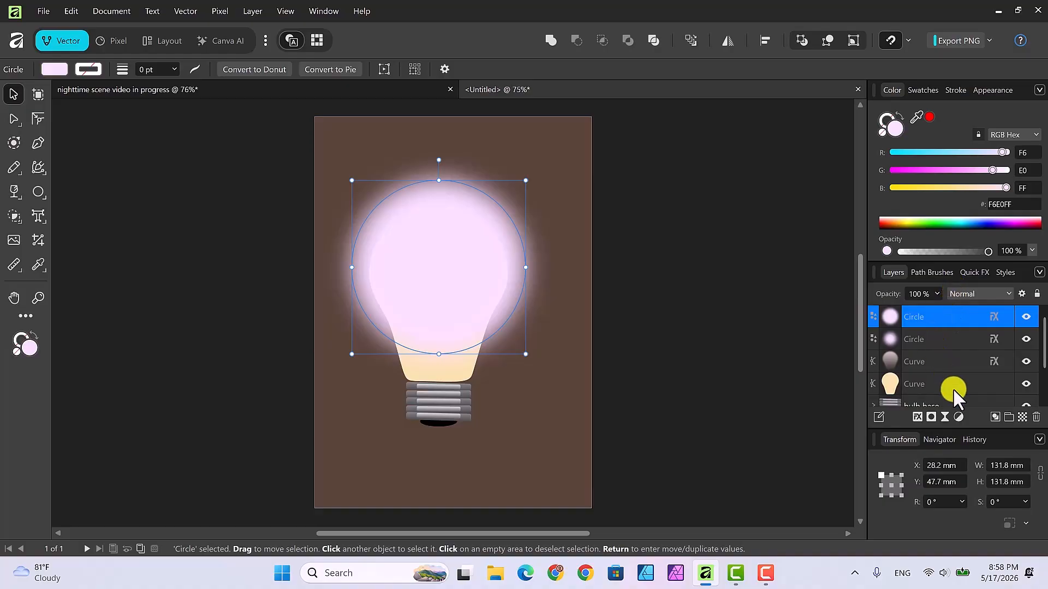
Add a live Diffuse filter to the enlarged circle with an intensity of 50%
left_click(943, 417)
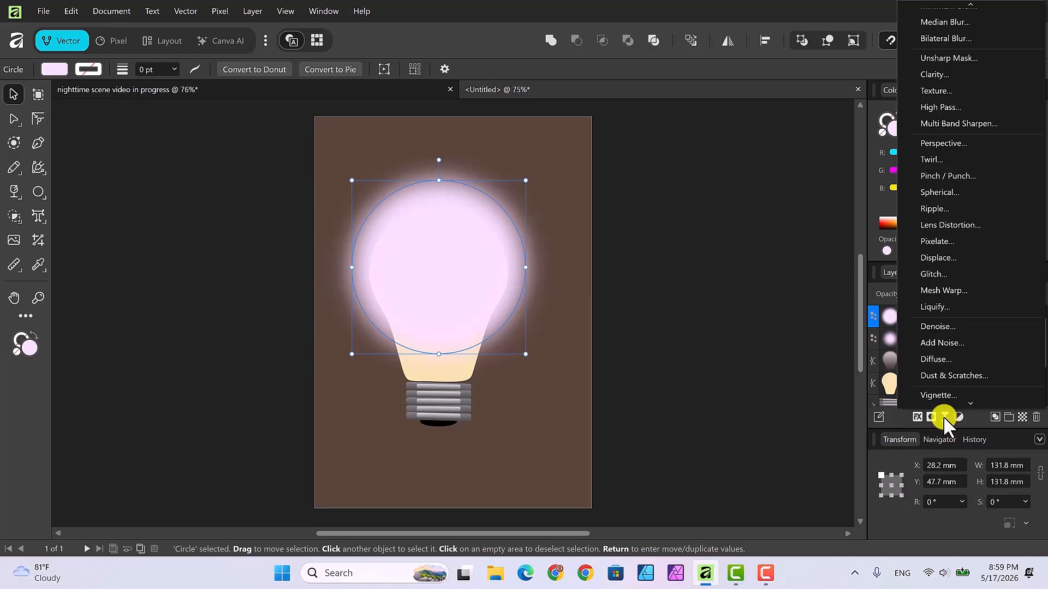
left_click(939, 358)
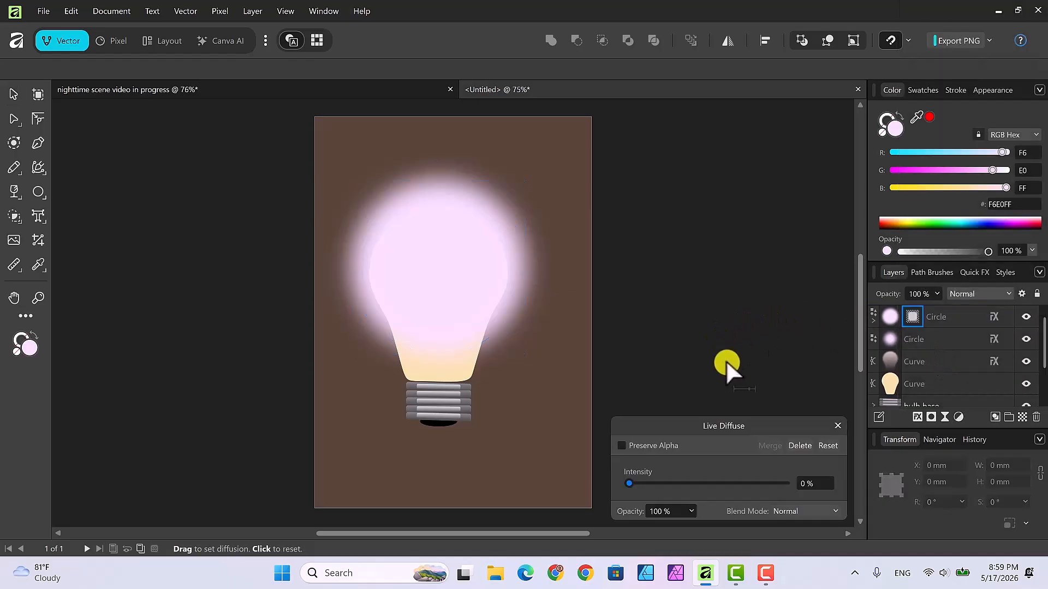
left_click_drag(627, 482, 706, 483)
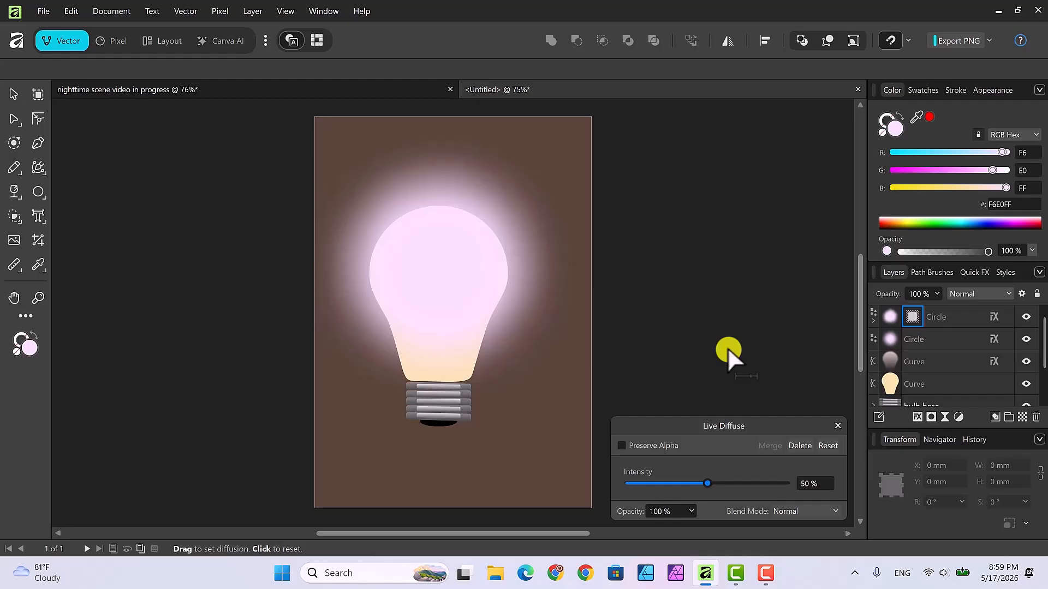
left_click(837, 425)
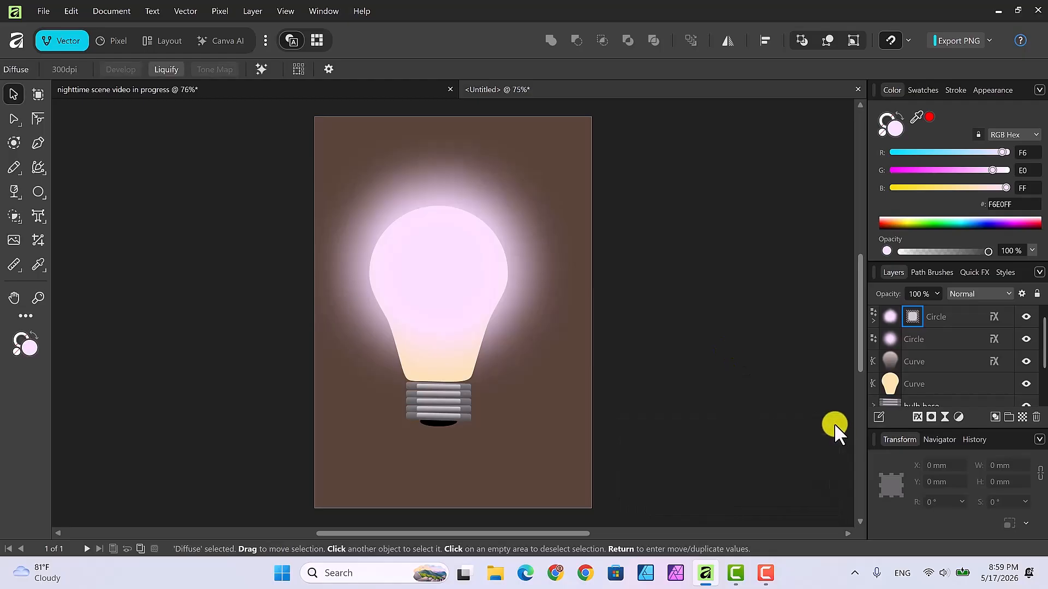
Move the diffused circle down the layer stack so it sits directly beneath the cream bulb curve
left_click(887, 318)
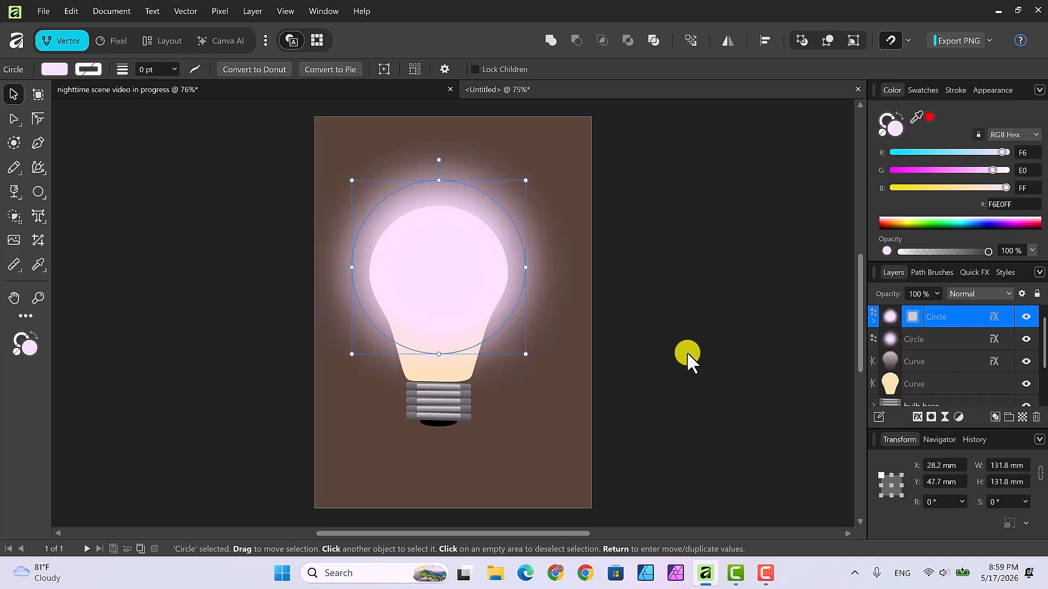
key("ctrl+[")
key("ctrl+[")
key("ctrl+[")
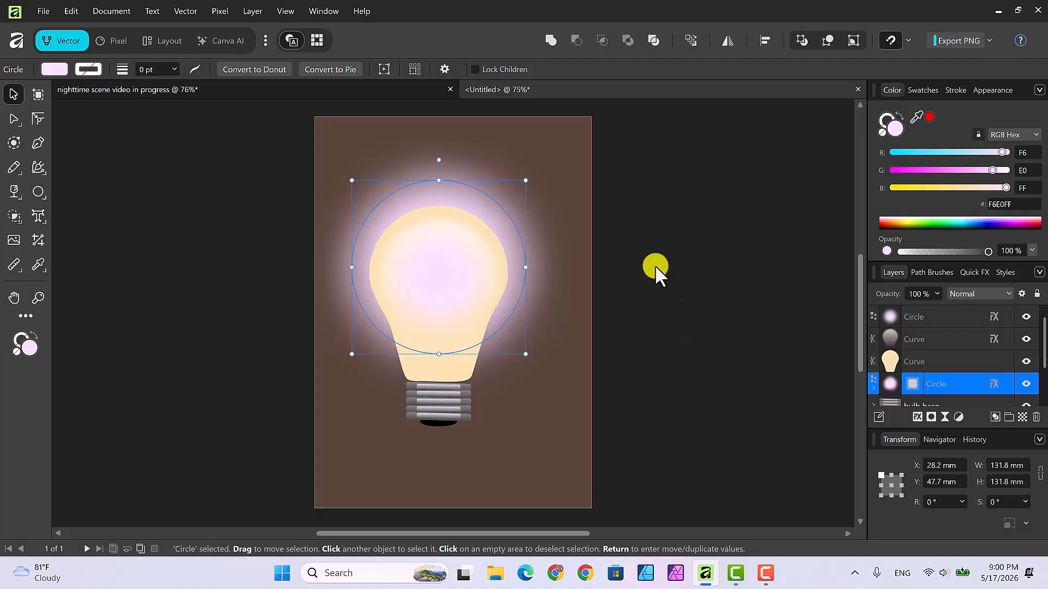
left_click(659, 287)
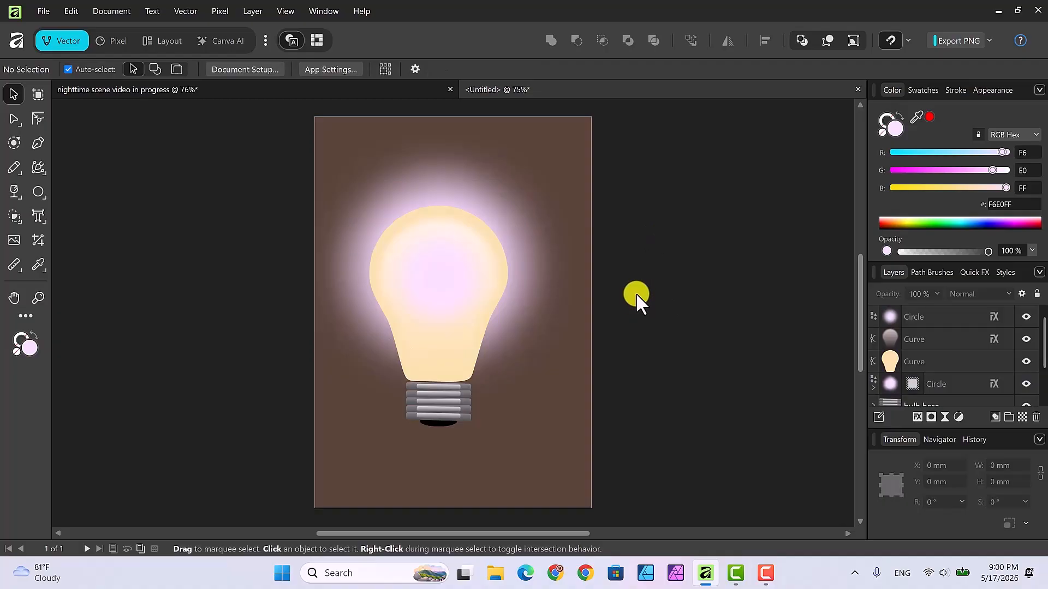
Duplicate the diffused glow circle behind the bulb and set the copy's blend mode to Screen
left_click(521, 287)
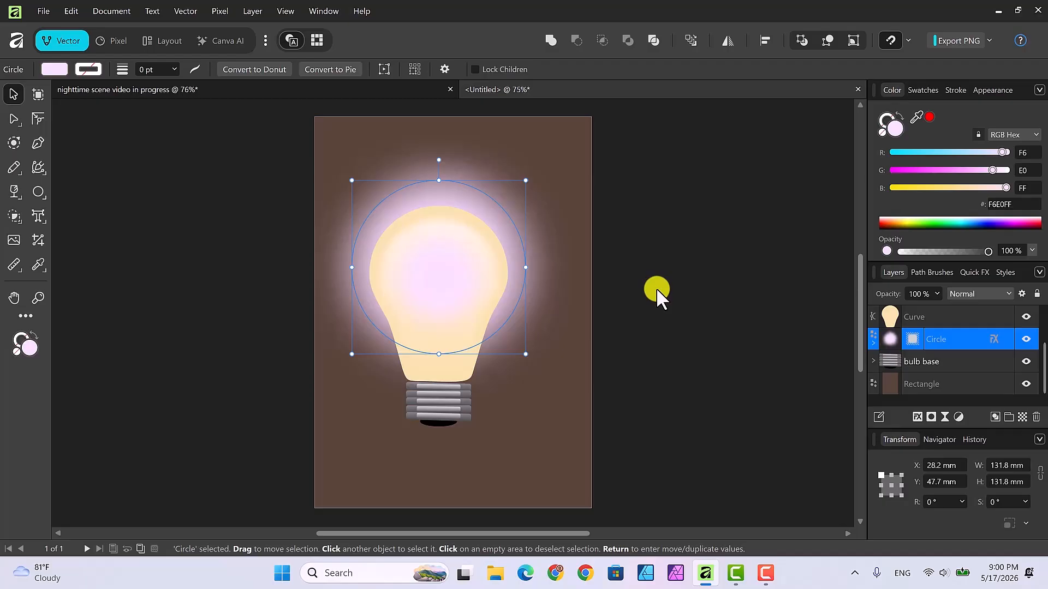
key("ctrl+j")
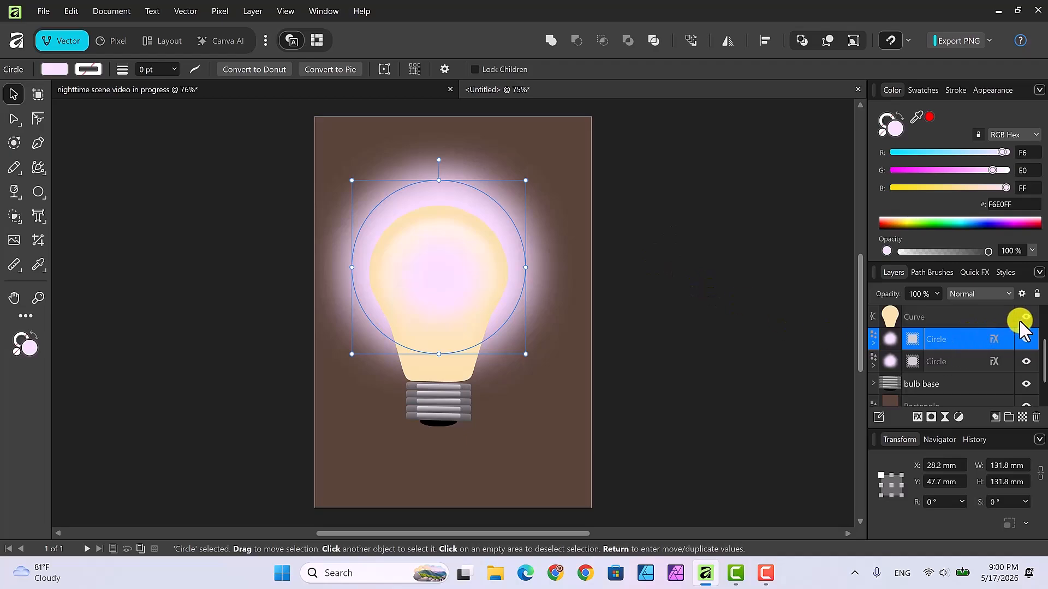
left_click(1008, 293)
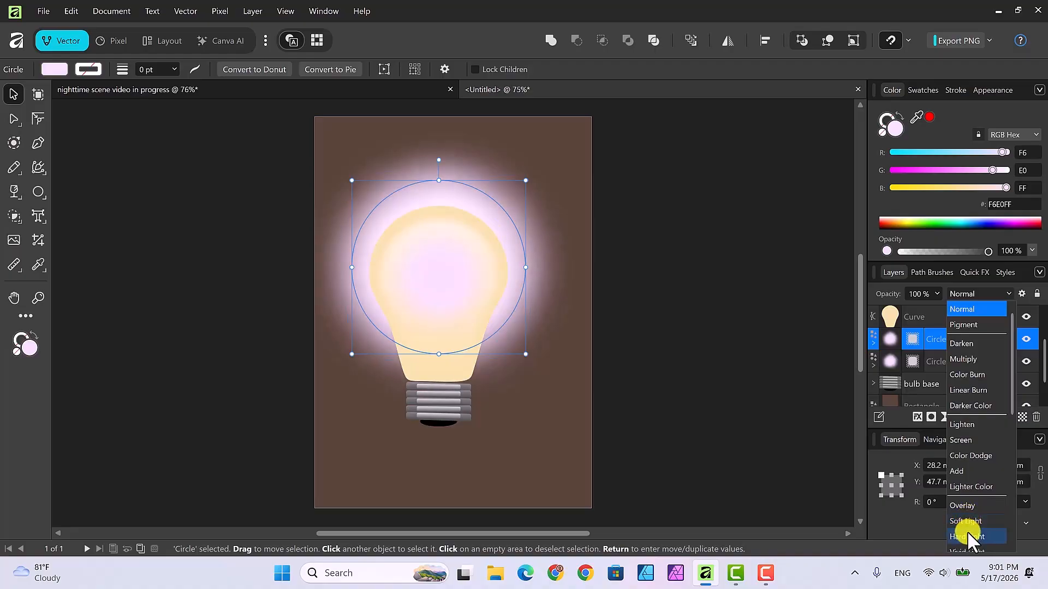
scroll(966, 531, "down", 3)
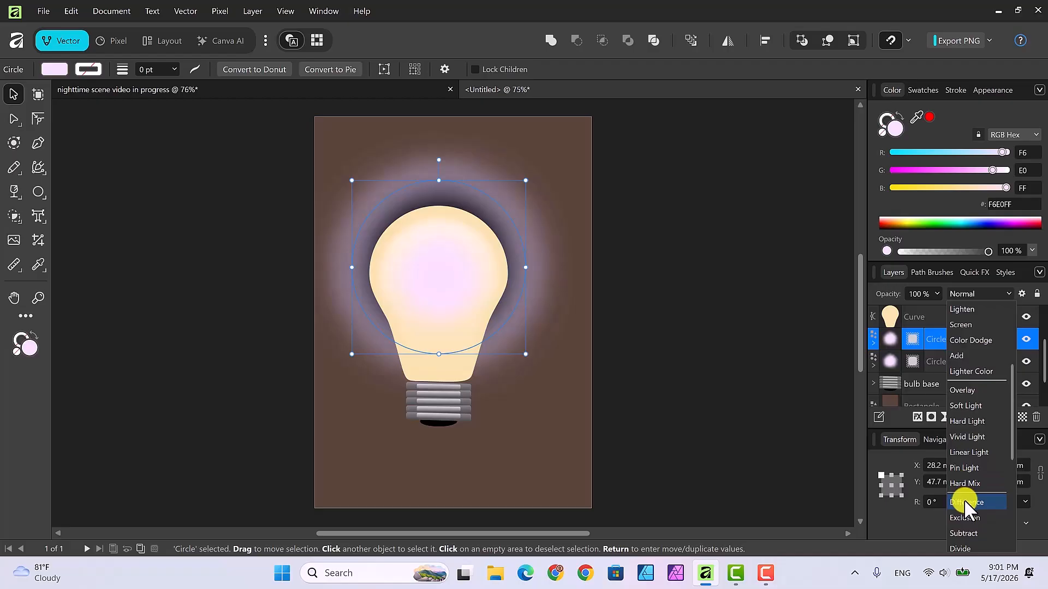
scroll(965, 512, "down", 2)
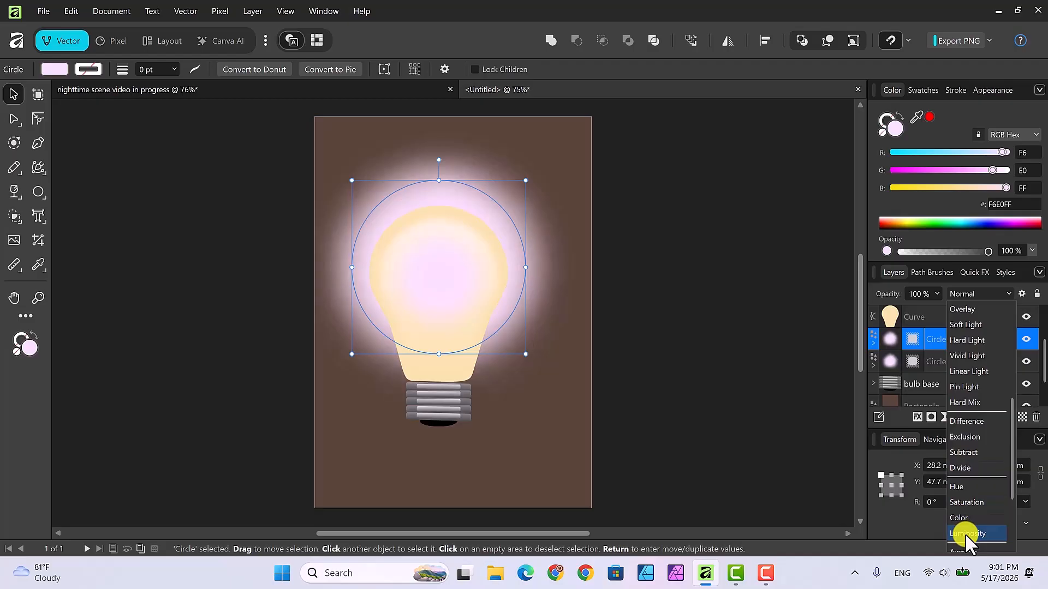
scroll(965, 537, "down", 1)
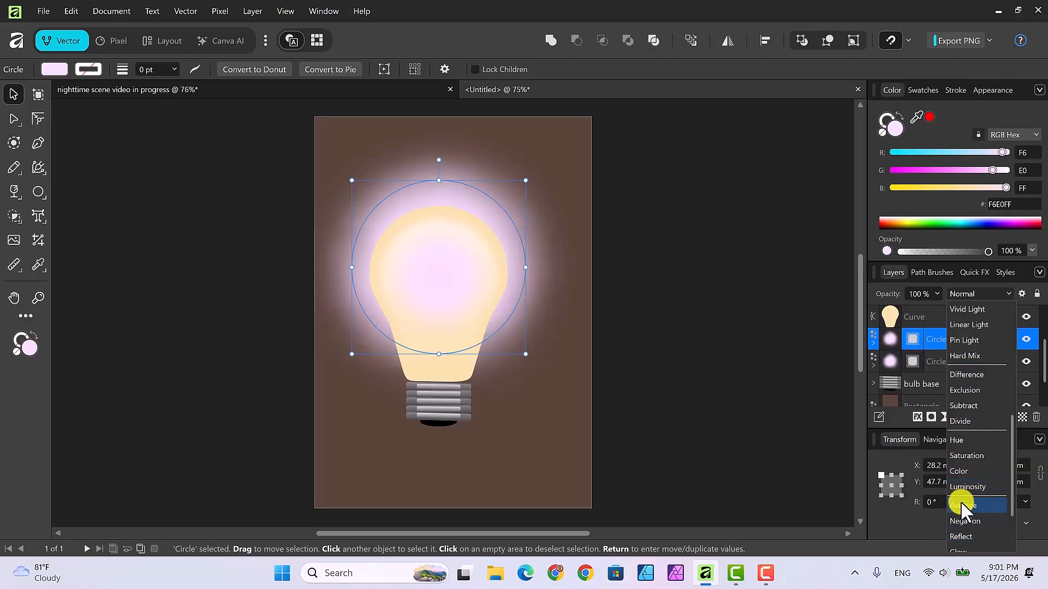
scroll(961, 501, "up", 1)
scroll(960, 501, "up", 4)
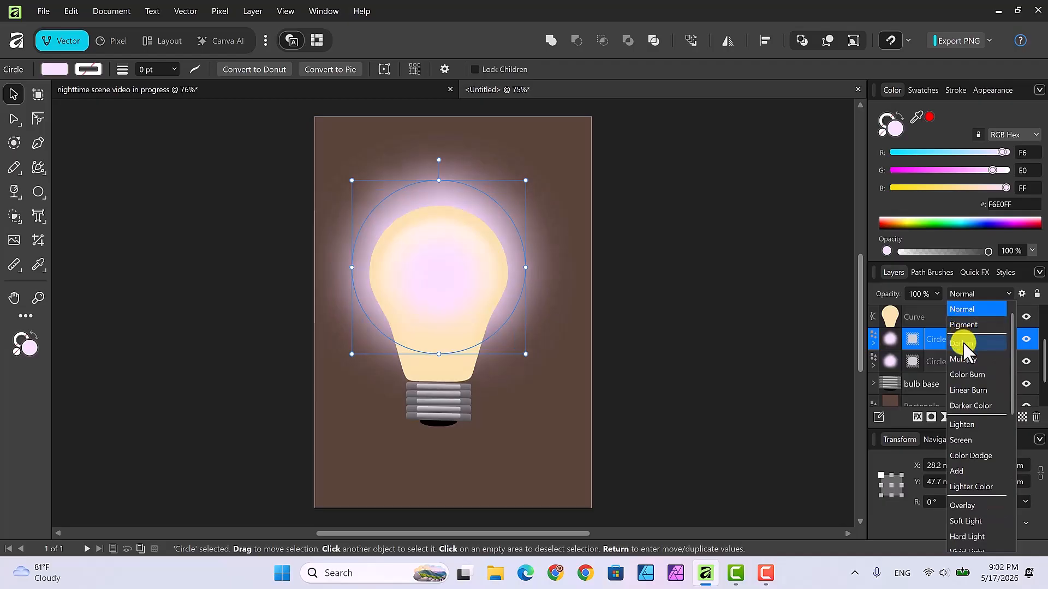
left_click(959, 440)
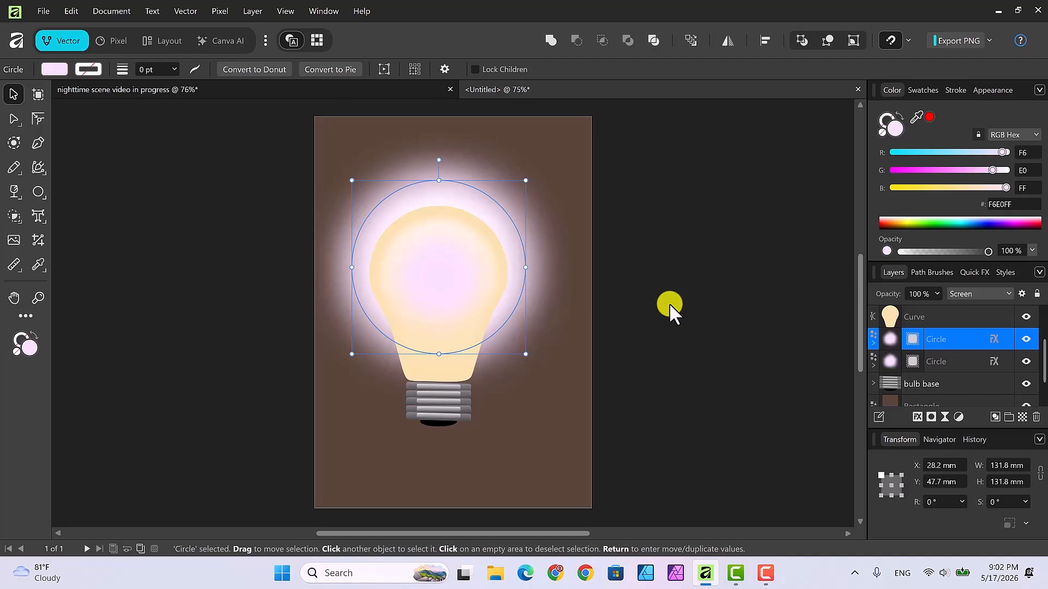
left_click(656, 266)
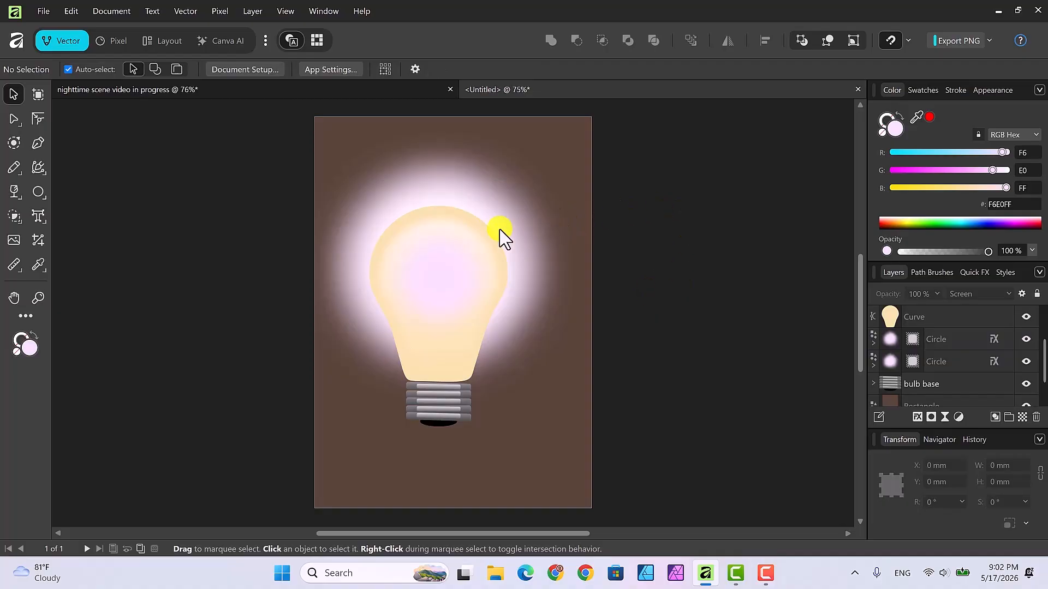
Increase the Gaussian Blur radius of the inner bulb curve for a softer highlight edge
key("ctrl+v")
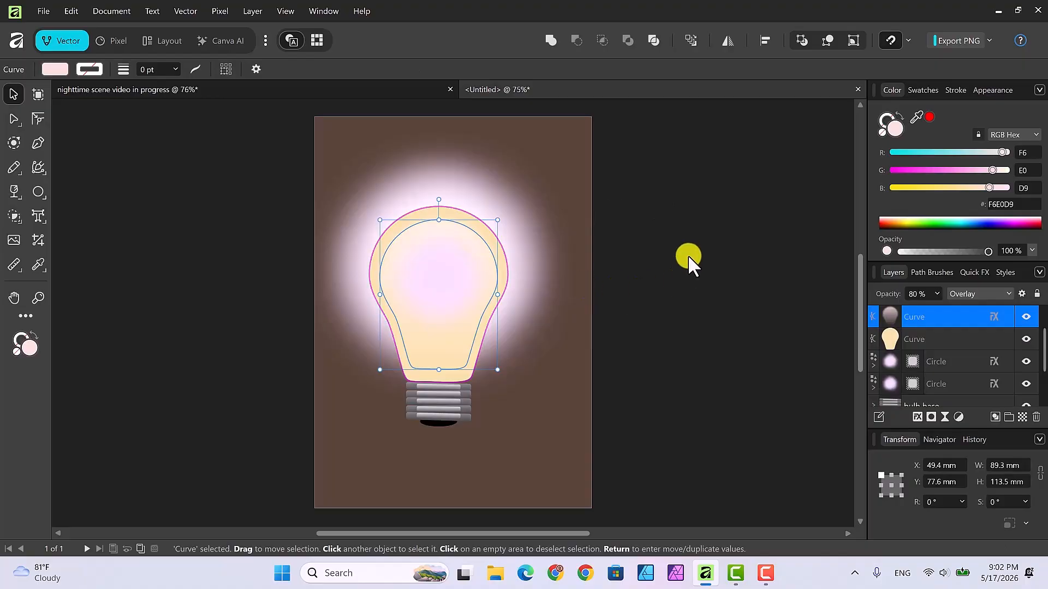
left_click(994, 315)
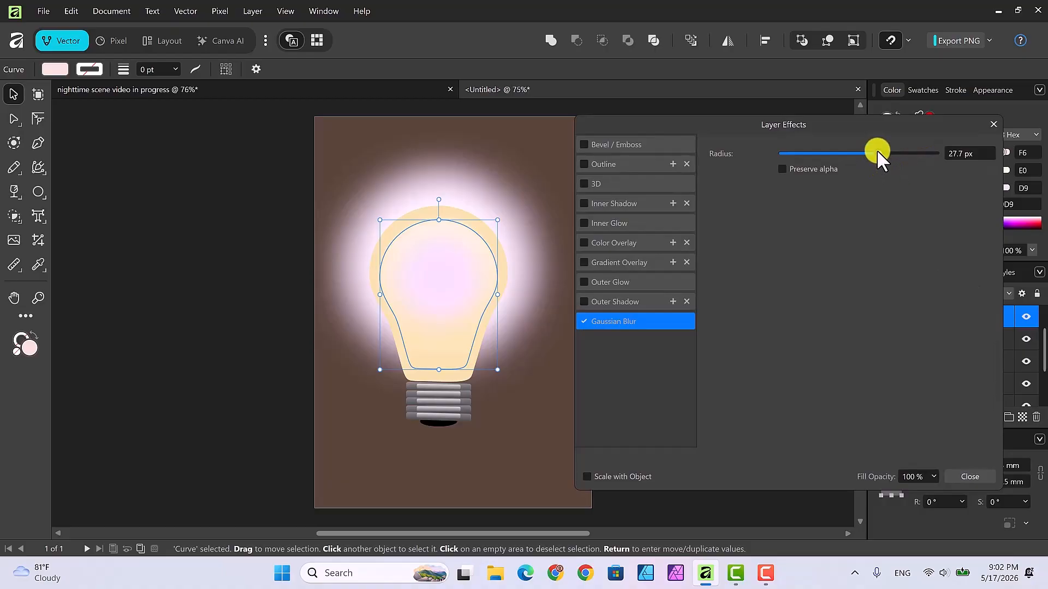
left_click_drag(876, 151, 903, 158)
left_click(973, 471)
left_click(765, 351)
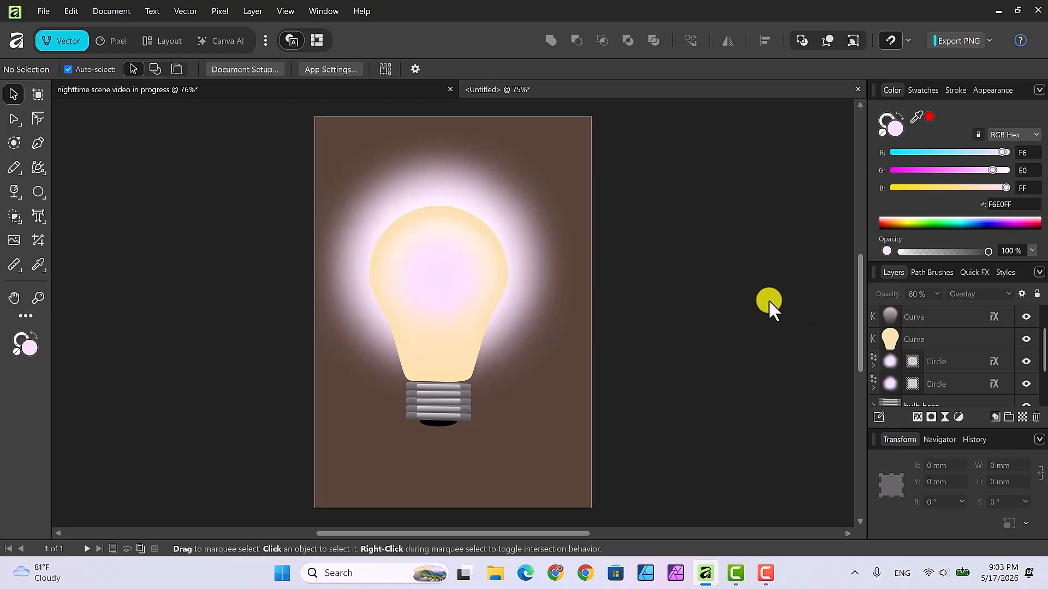
Hide the brown background rectangle layer
scroll(1043, 369, "down", 1)
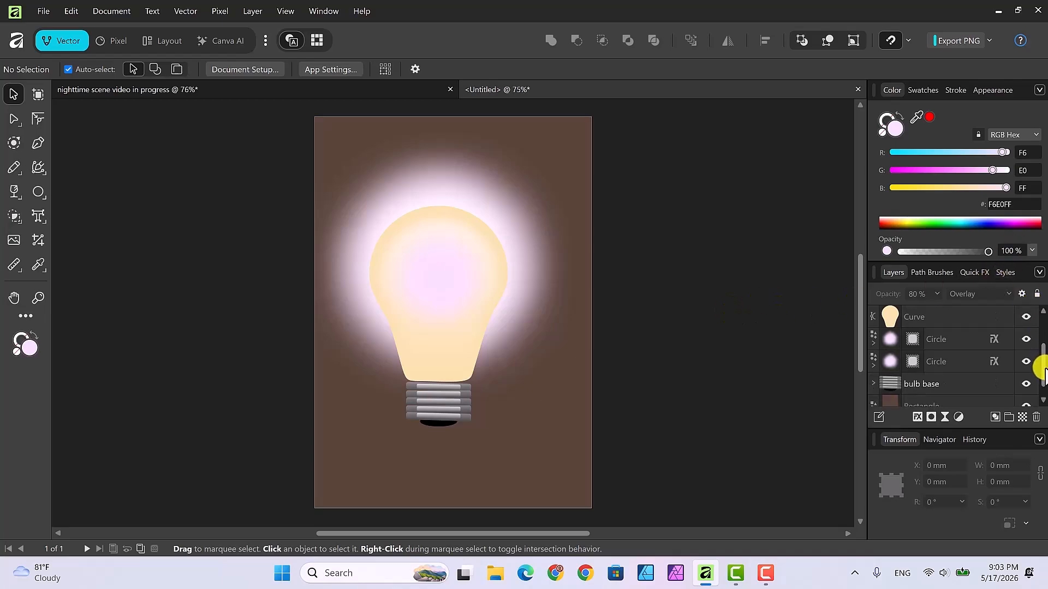
left_click_drag(1043, 370, 1044, 392)
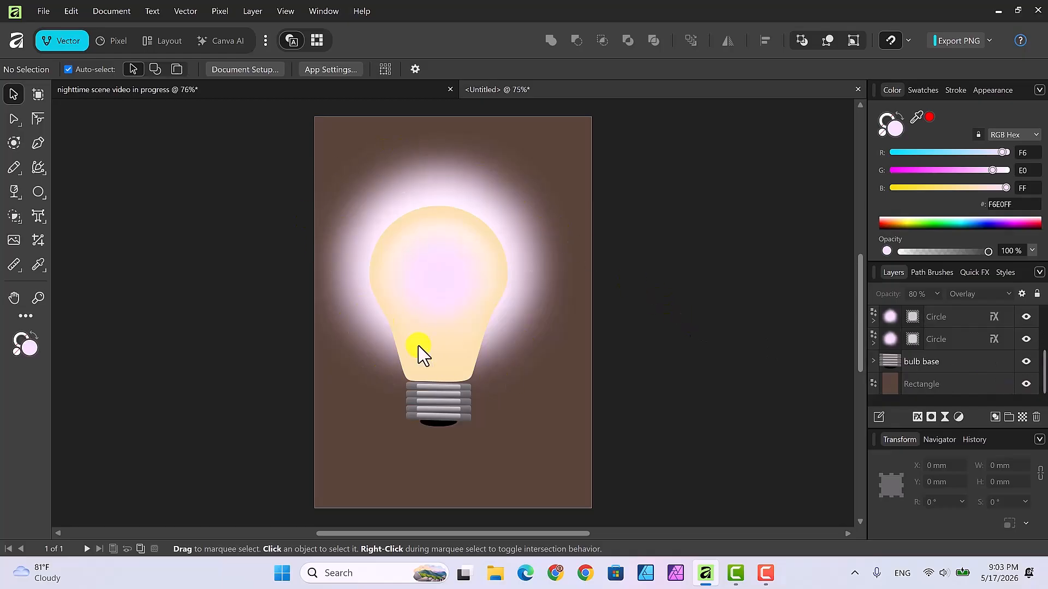
left_click(1026, 384)
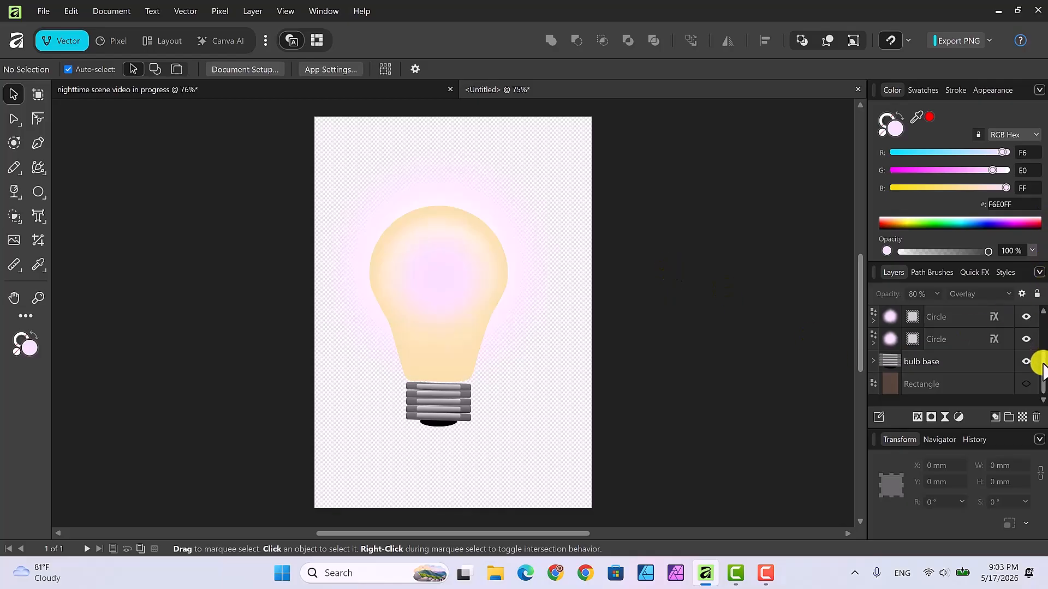
Group all the circles, both bulb curves and the bulb base, leaving out the background rectangle
left_click_drag(1042, 366, 1035, 316)
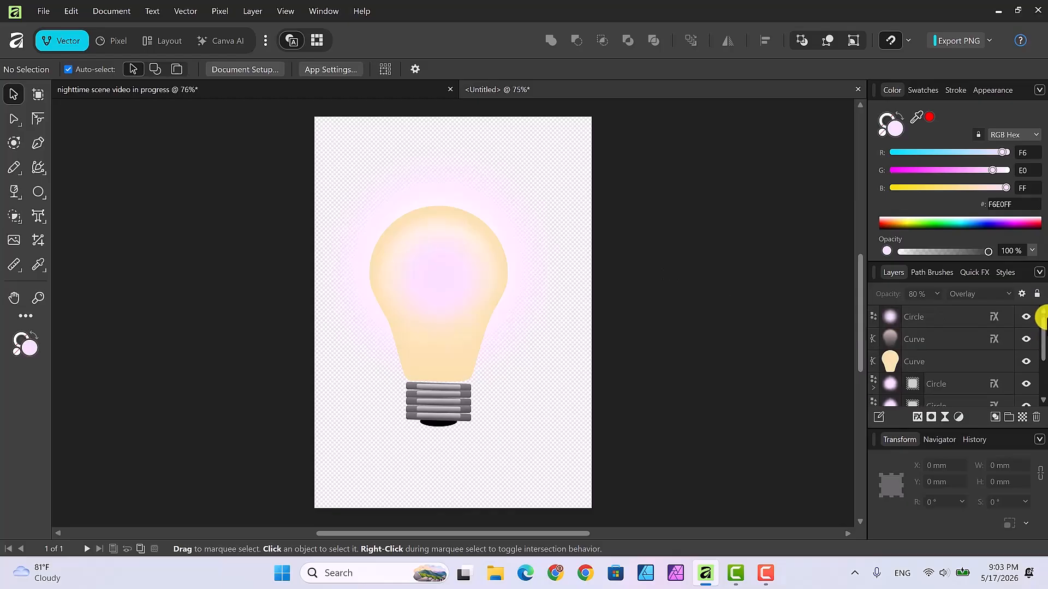
left_click(960, 314)
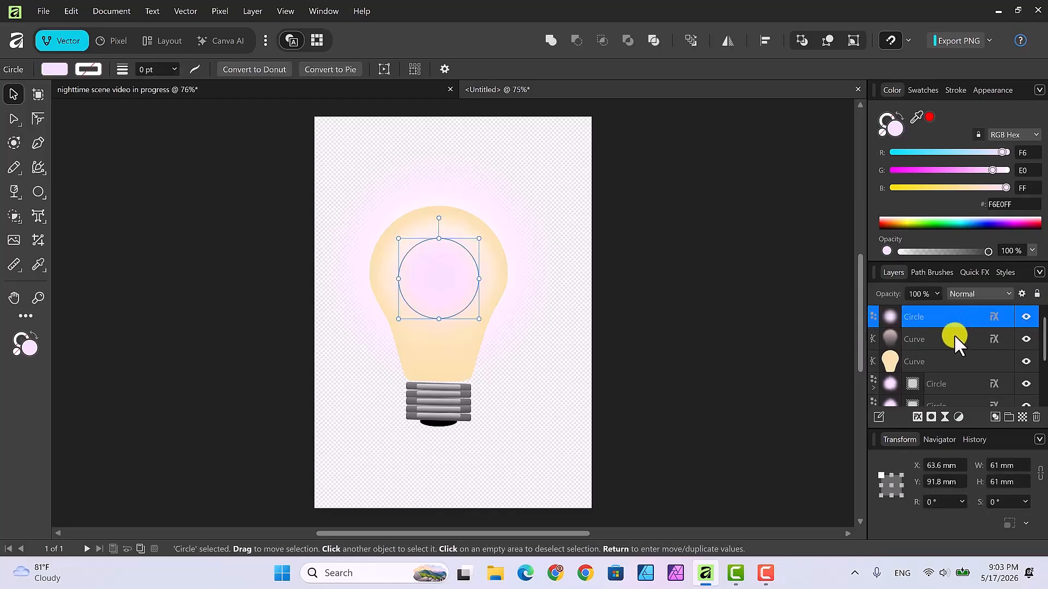
left_click(954, 335, "shift")
left_click(960, 362, "shift")
left_click(967, 385, "shift")
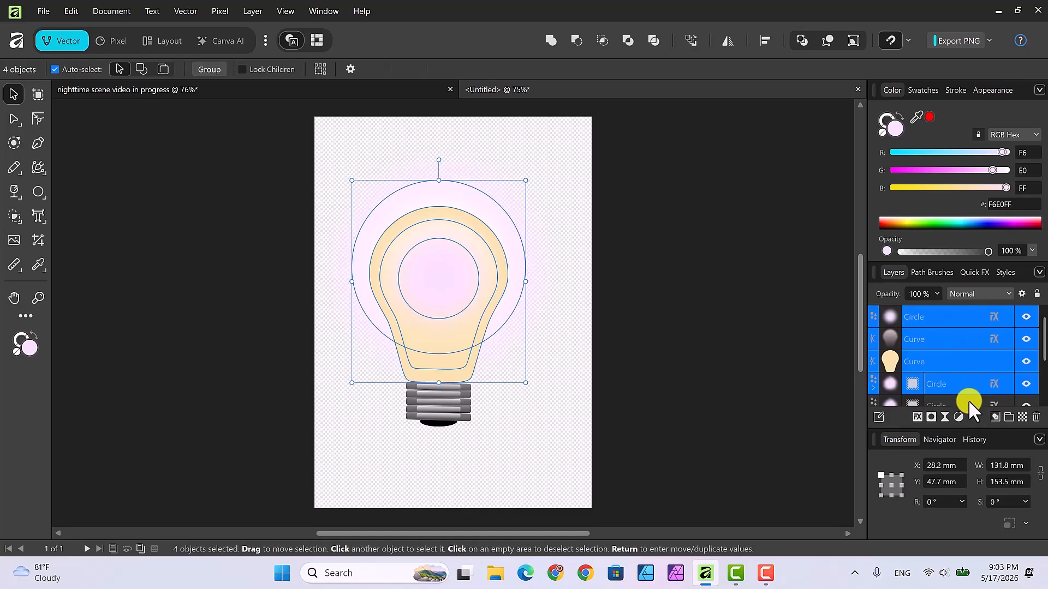
left_click(968, 400, "shift")
left_click(978, 400, "shift")
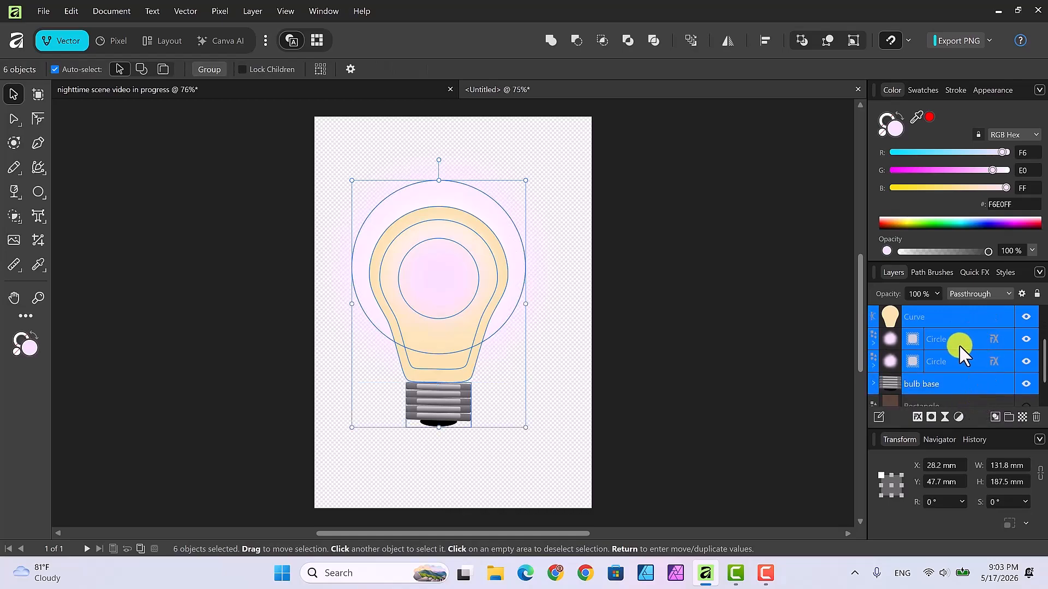
right_click(948, 381)
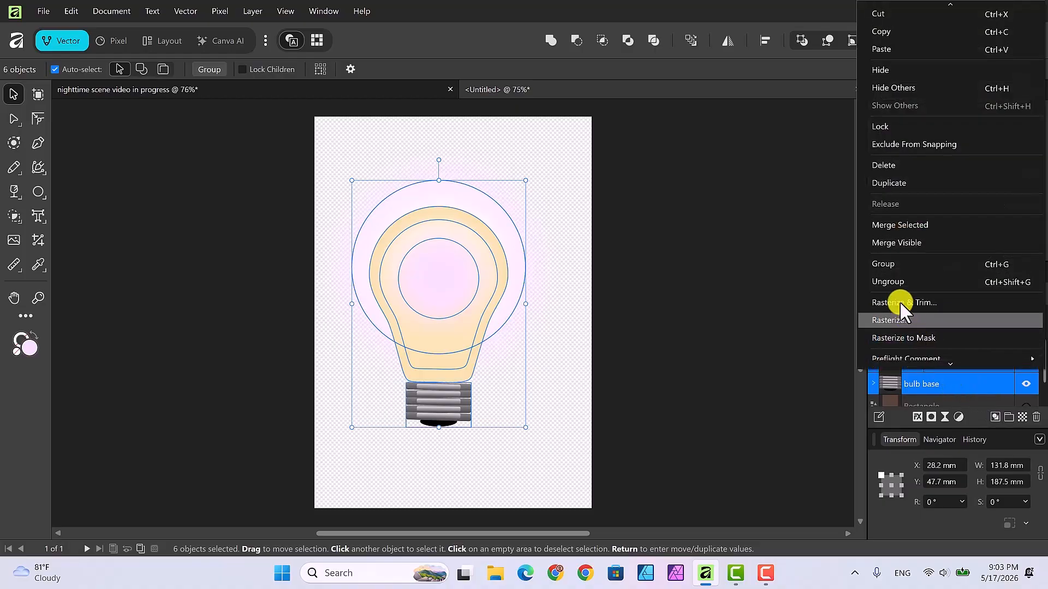
left_click(889, 263)
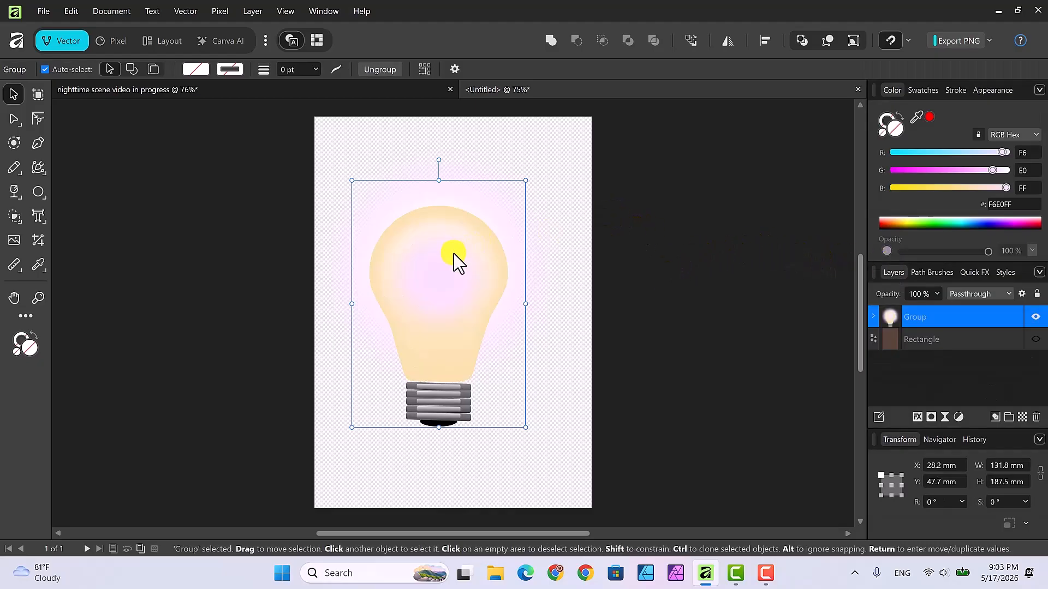
Copy the light bulb group and paste it into the nighttime scene document directly above the sky layer
right_click(931, 316)
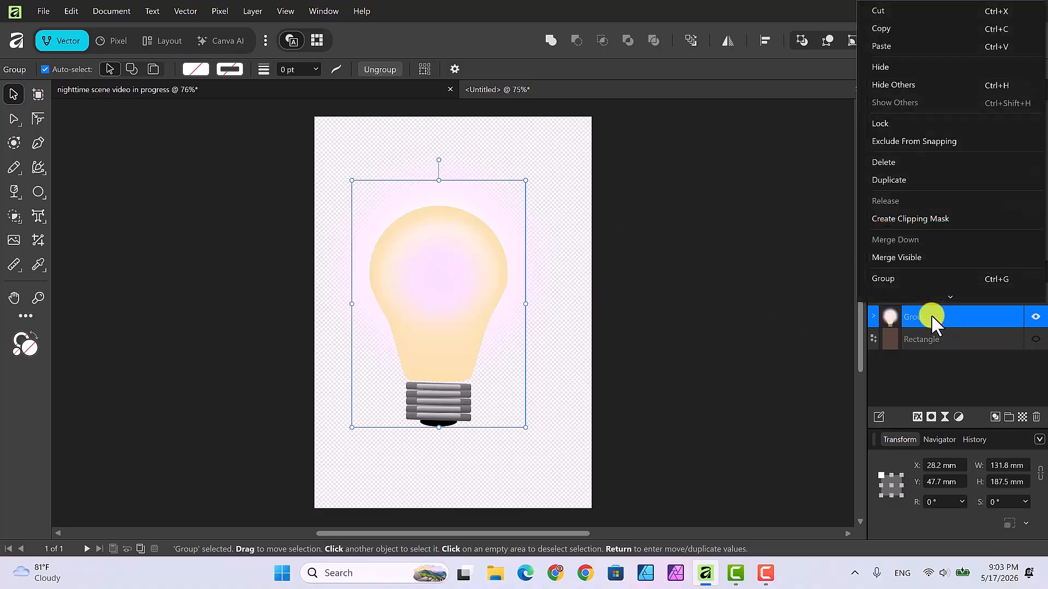
left_click(878, 26)
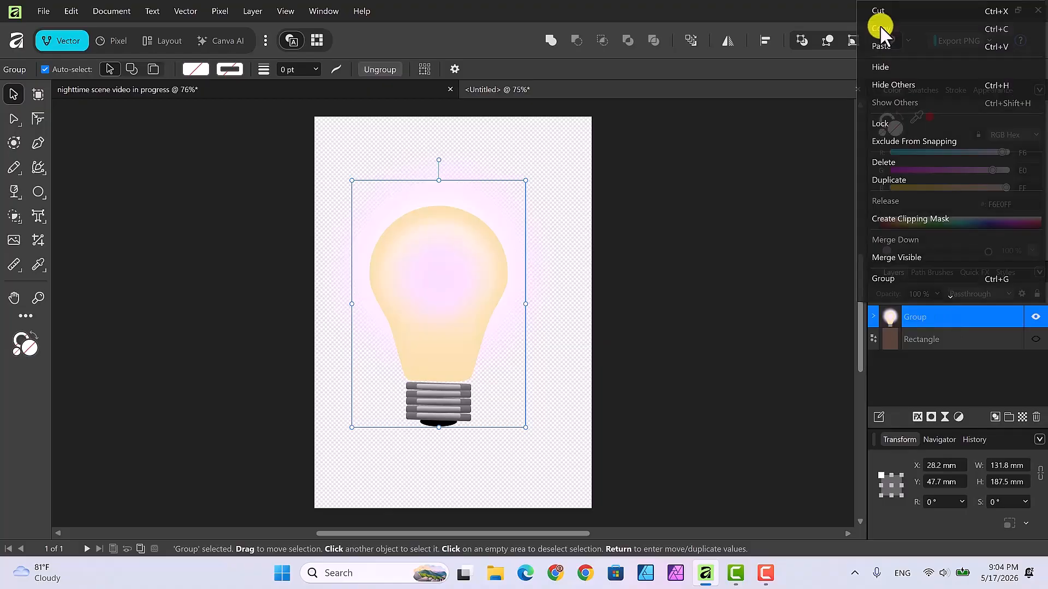
left_click(221, 89)
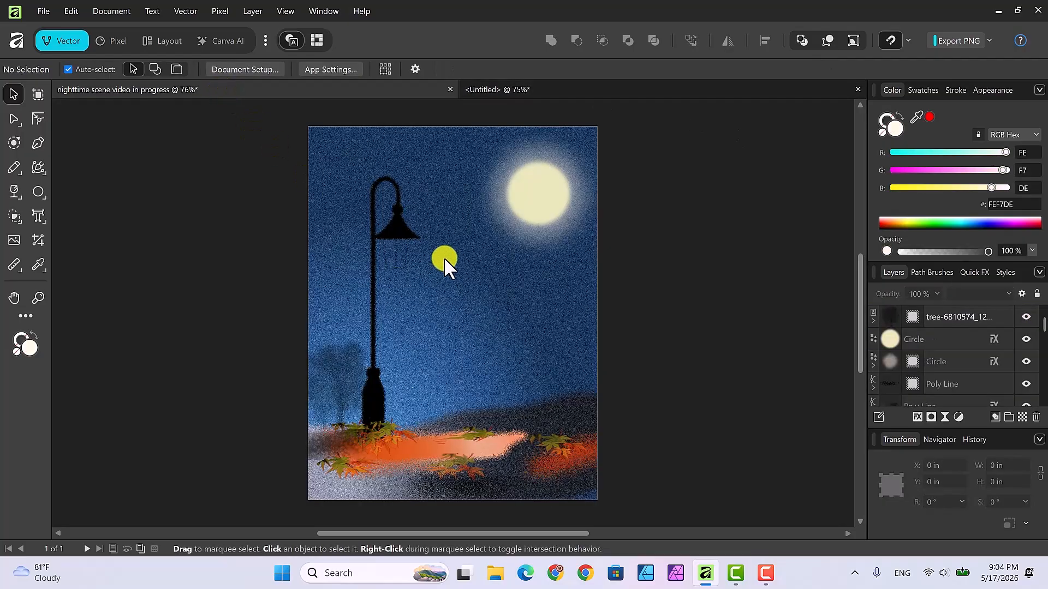
left_click(444, 257)
right_click(444, 260)
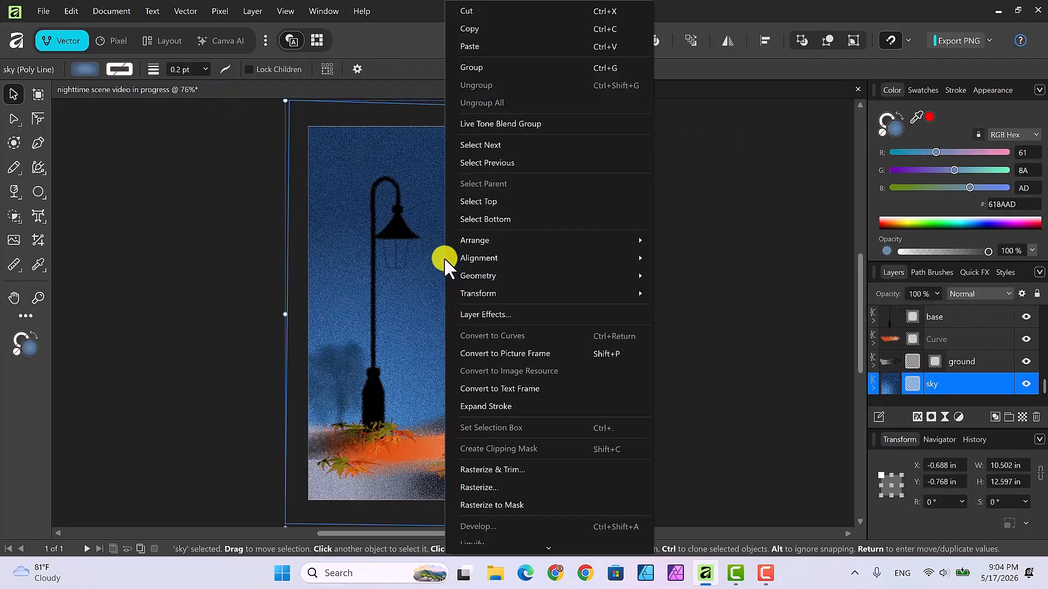
left_click(469, 48)
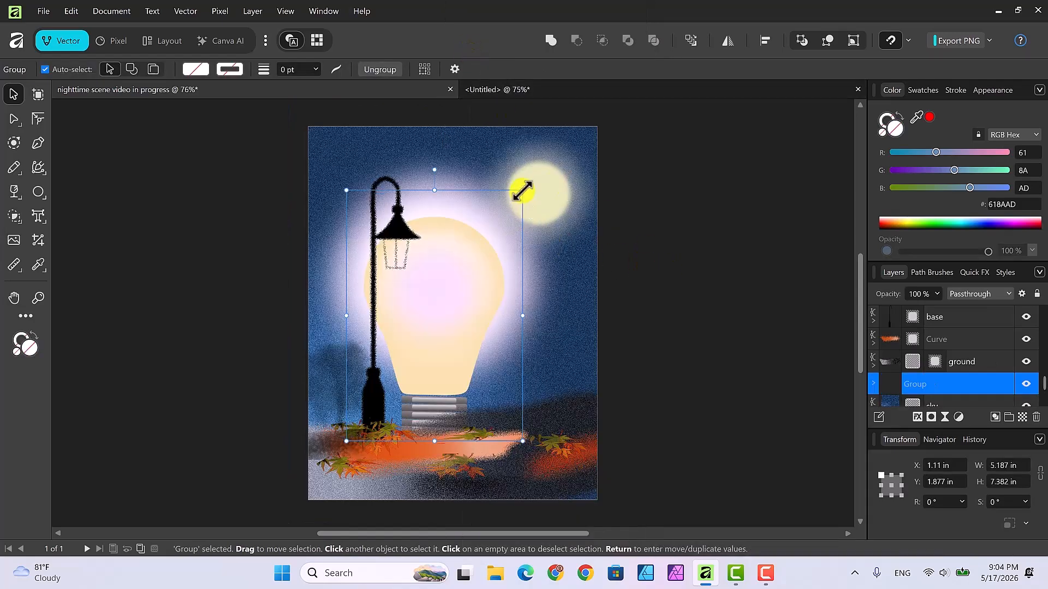
Shrink the pasted bulb group to about 3.45 by 4.92 in beside the lamp post and flip it vertically
left_click_drag(523, 190, 463, 274)
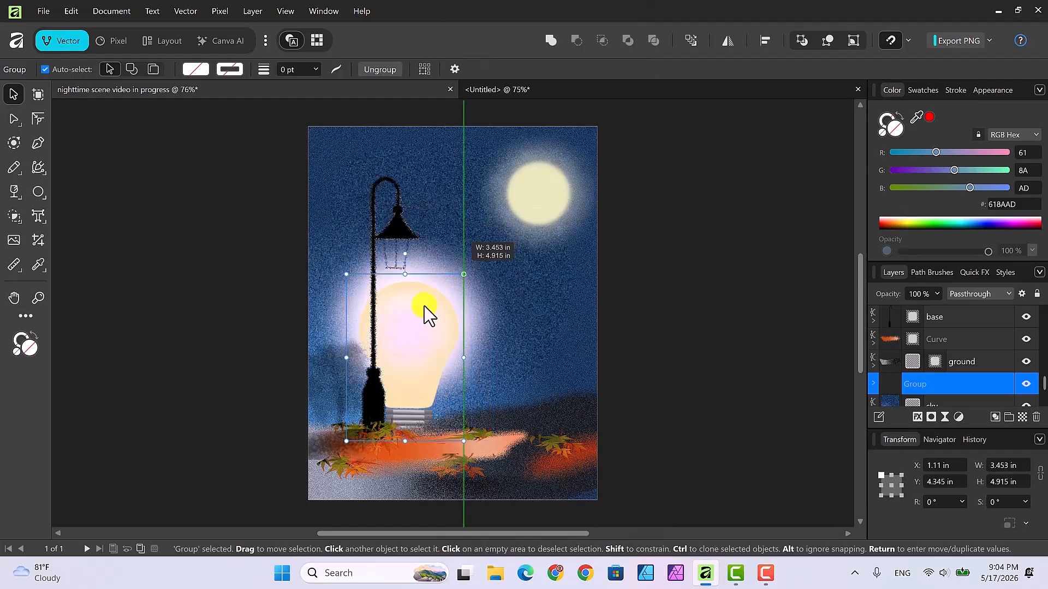
left_click_drag(430, 310, 491, 276)
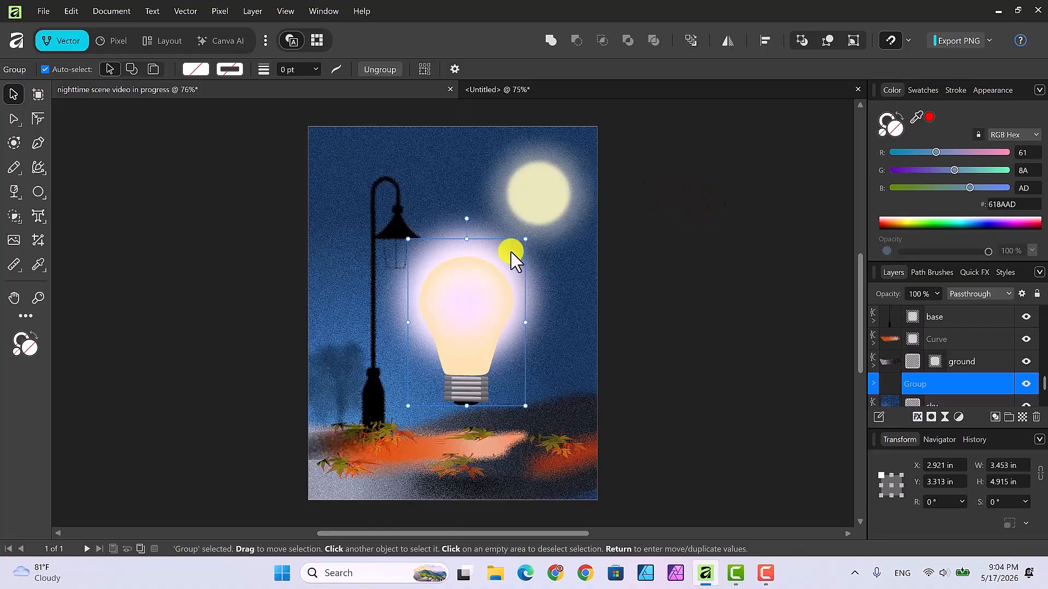
right_click(463, 290)
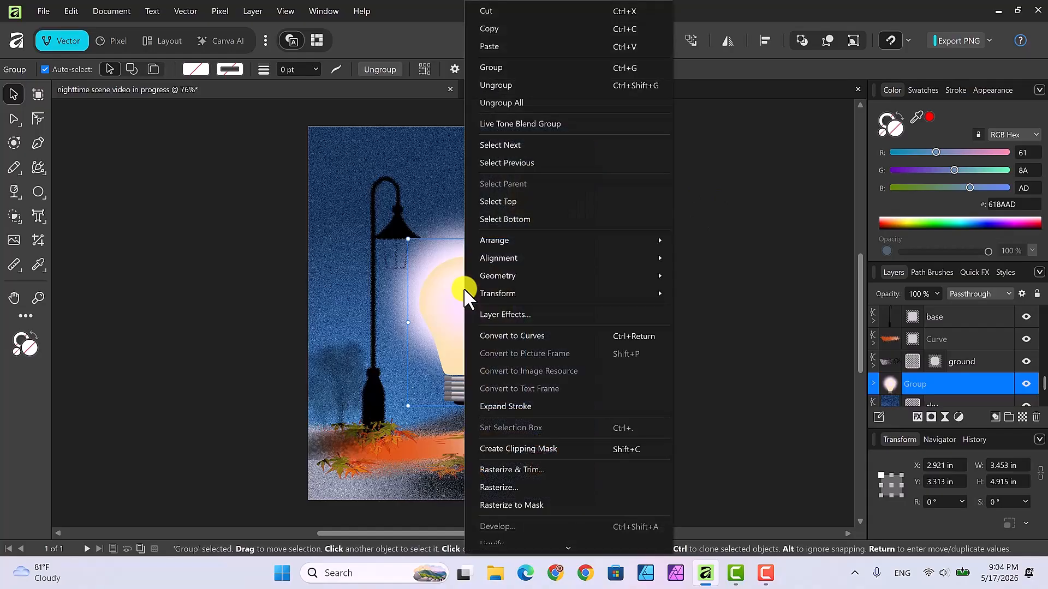
mouse_move(516, 293)
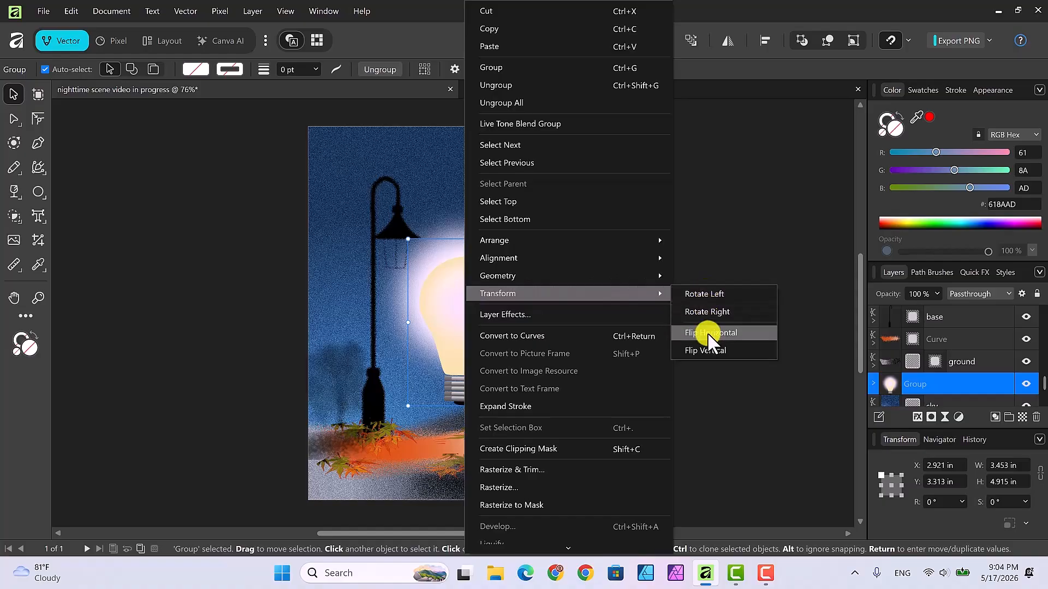
left_click(709, 350)
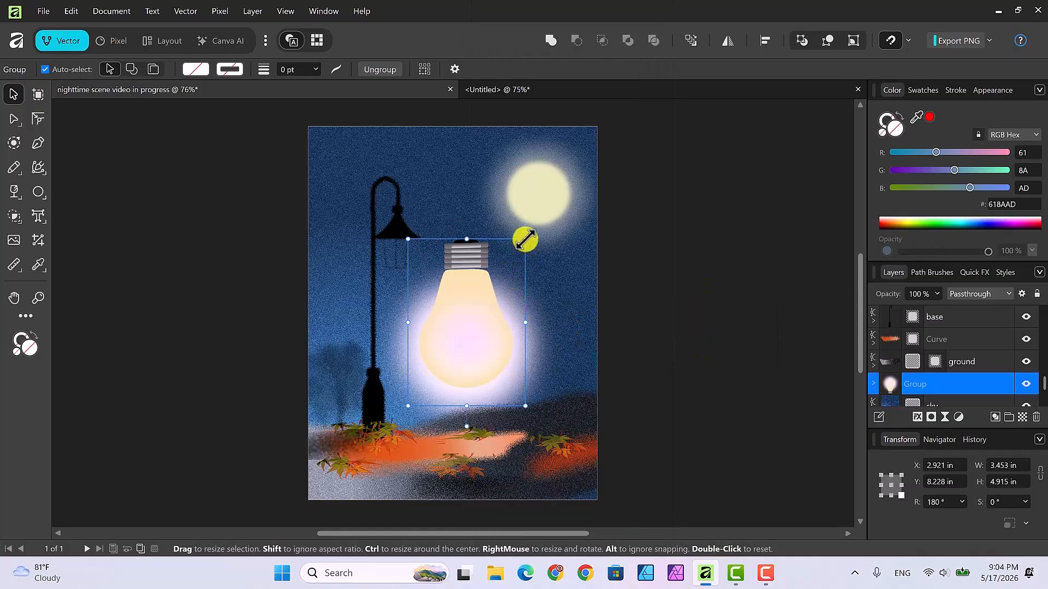
Scale the flipped bulb down to about 1.18 by 1.67 in and place it under the street lamp's shade
left_click_drag(524, 240, 479, 286)
left_click_drag(452, 332, 398, 242)
left_click_drag(430, 211, 398, 253)
left_click_drag(388, 290, 413, 239)
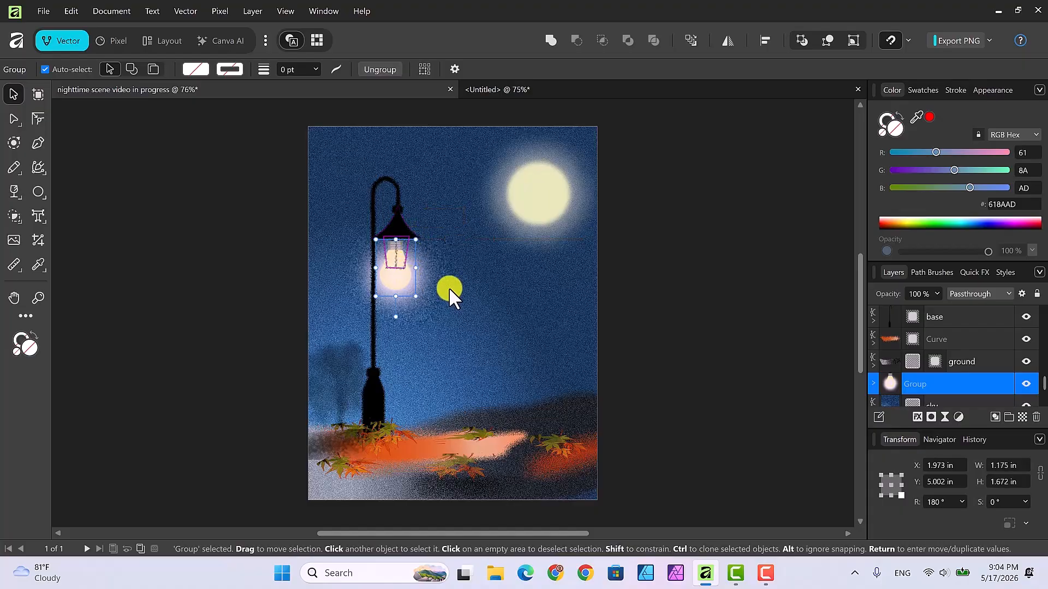
Nudge the bulb group up to about Y 4.515 in so its base tucks behind the lamp shade
key("Up")
key("Up")
key("Up")
key("Up")
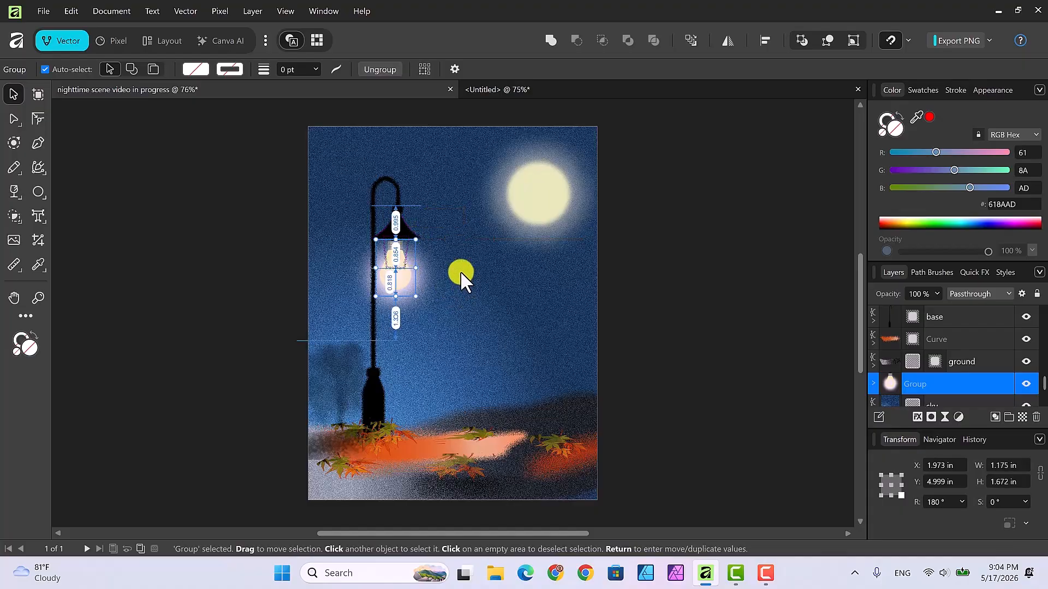
key("Up")
key("Up")
key("Up")
key("Up")
key("Up")
key("Up")
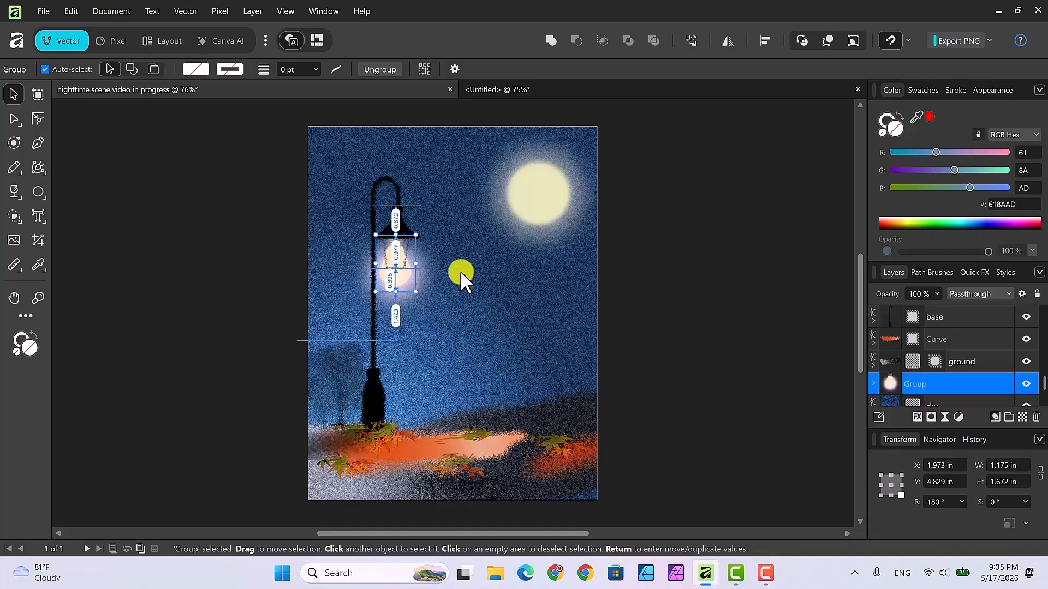
key("Up")
key("Up")
key("Up")
key("Up")
key("Up")
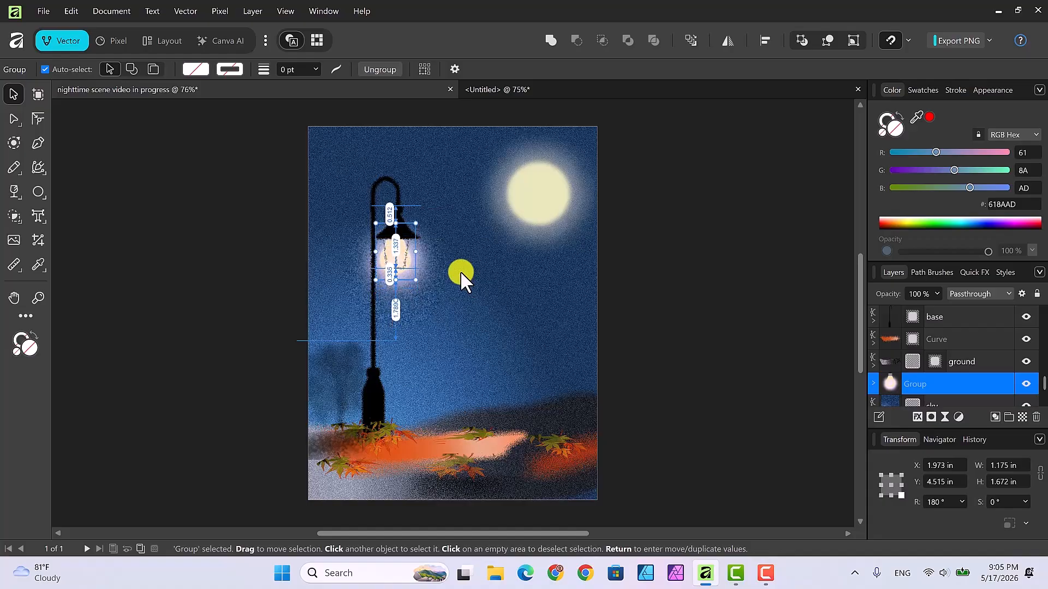
left_click(478, 264)
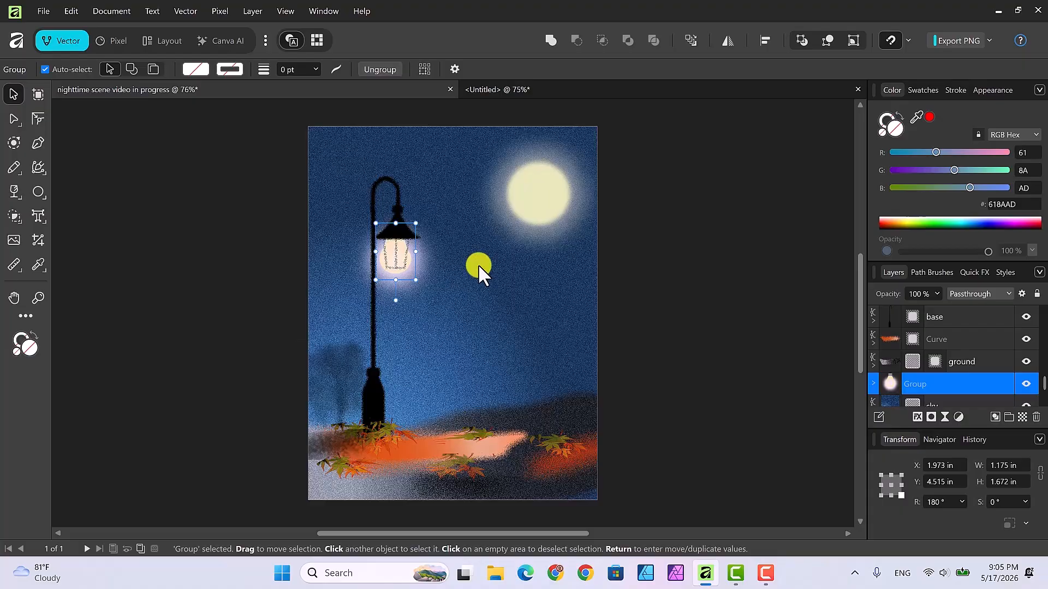
Scale the bulb group down to about 1.02 by 1.46 in to fit the lantern frame
left_click(397, 261)
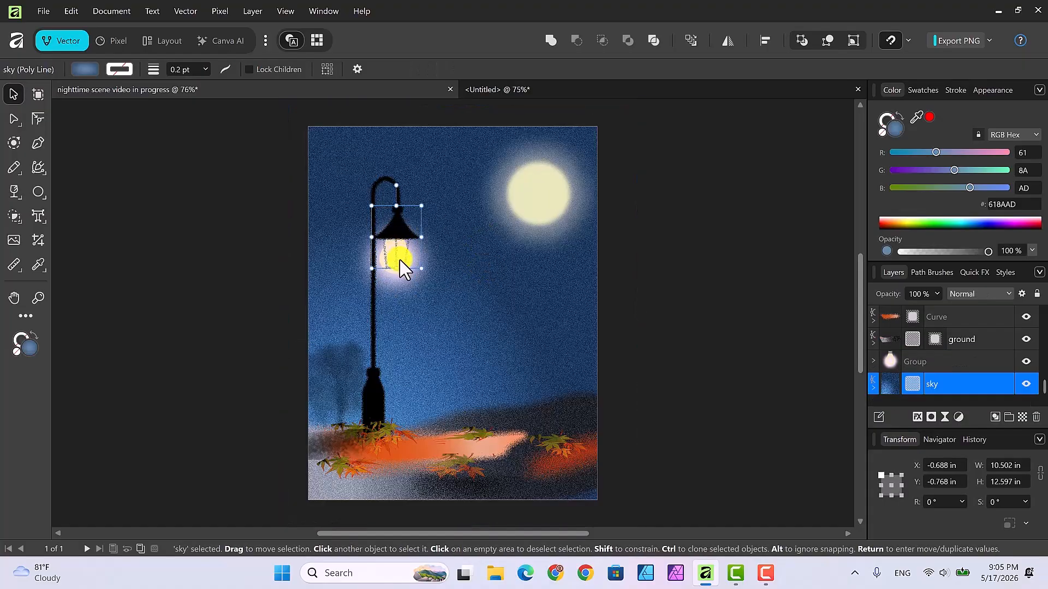
left_click(417, 223)
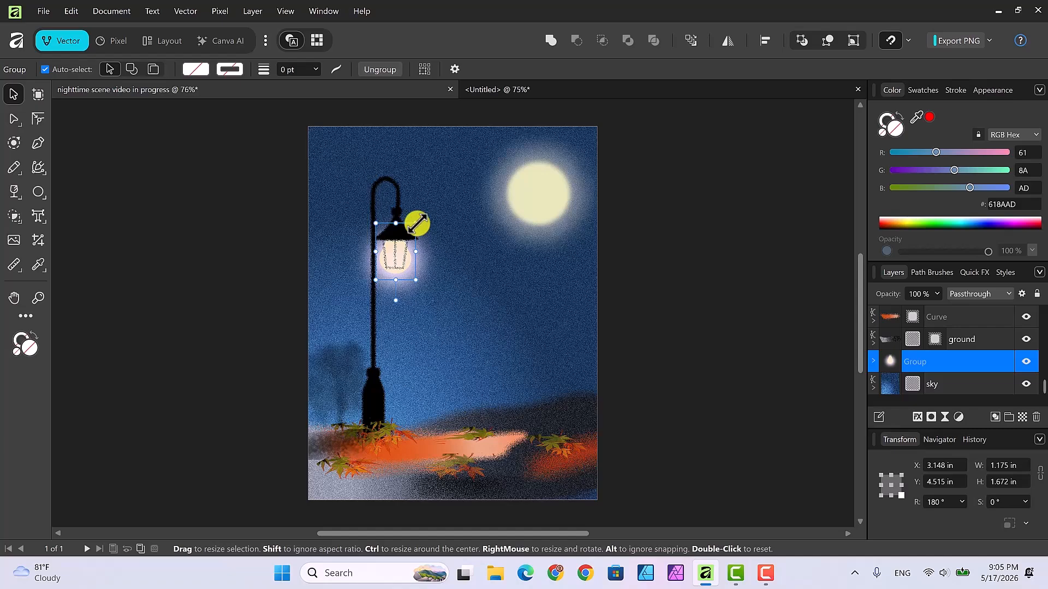
left_click_drag(417, 224, 413, 227)
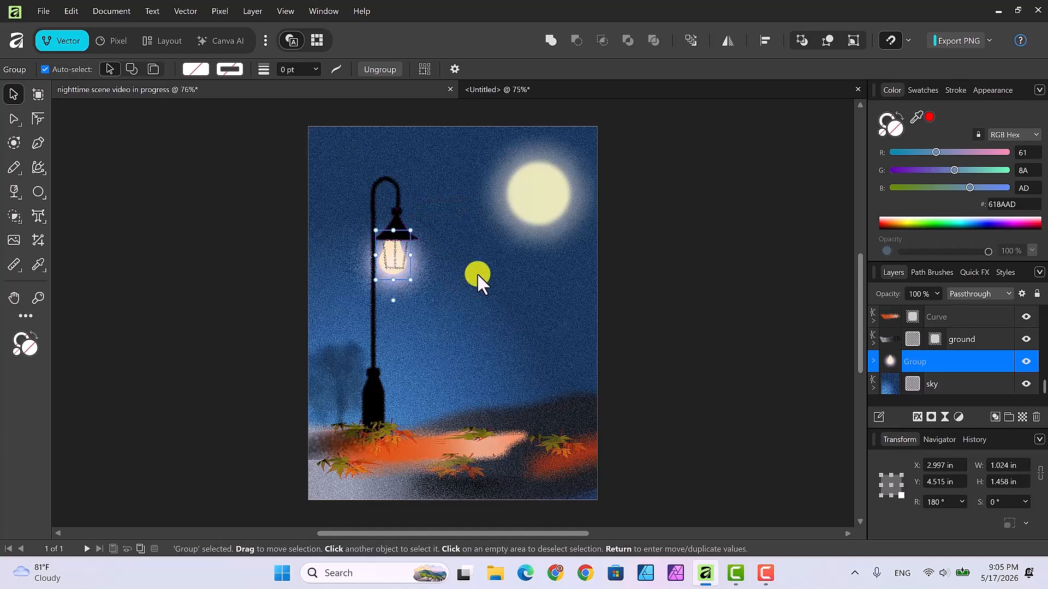
Nudge the bulb group right and up to about X 3.117 in, Y 4.349 in, centring it inside the lantern
key("Right")
key("Right")
key("Right")
key("Right")
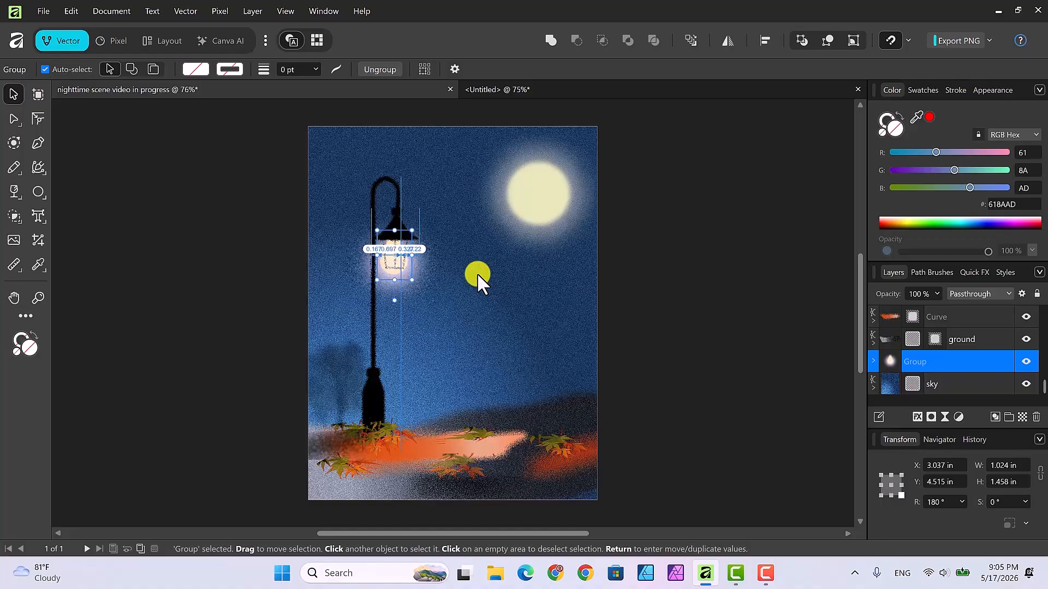
key("Right")
key("Right")
key("Right")
key("Right")
key("Right")
key("Right")
key("Right")
key("Right")
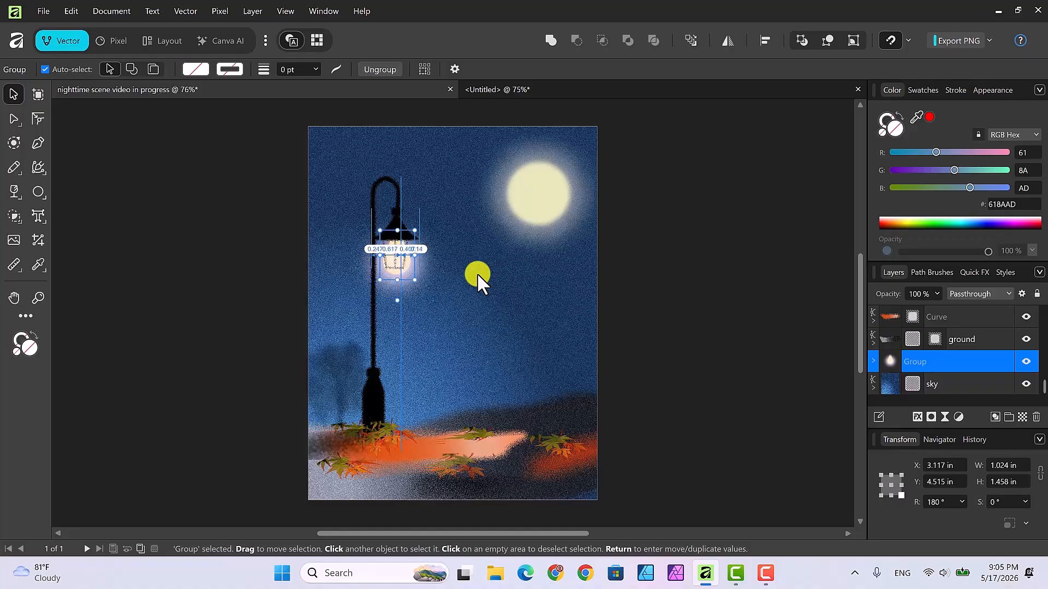
key("Up")
key("Up")
key("Up")
key("Up")
key("Up")
key("Up")
key("Up")
key("Up")
key("Up")
key("Up")
key("Up")
key("Up")
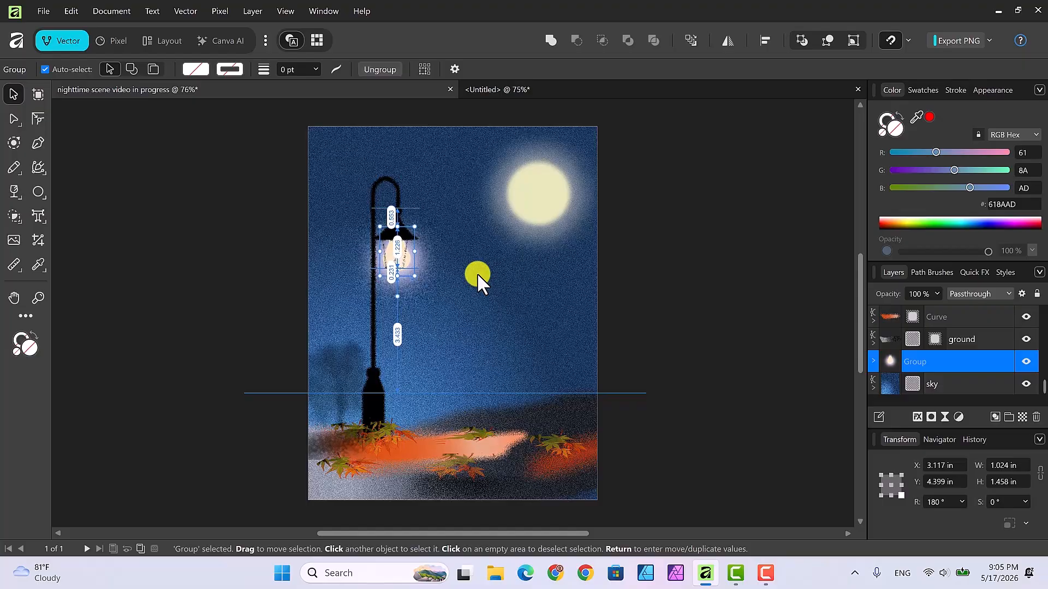
key("Up")
key("Up")
key("Up")
key("Up")
key("Up")
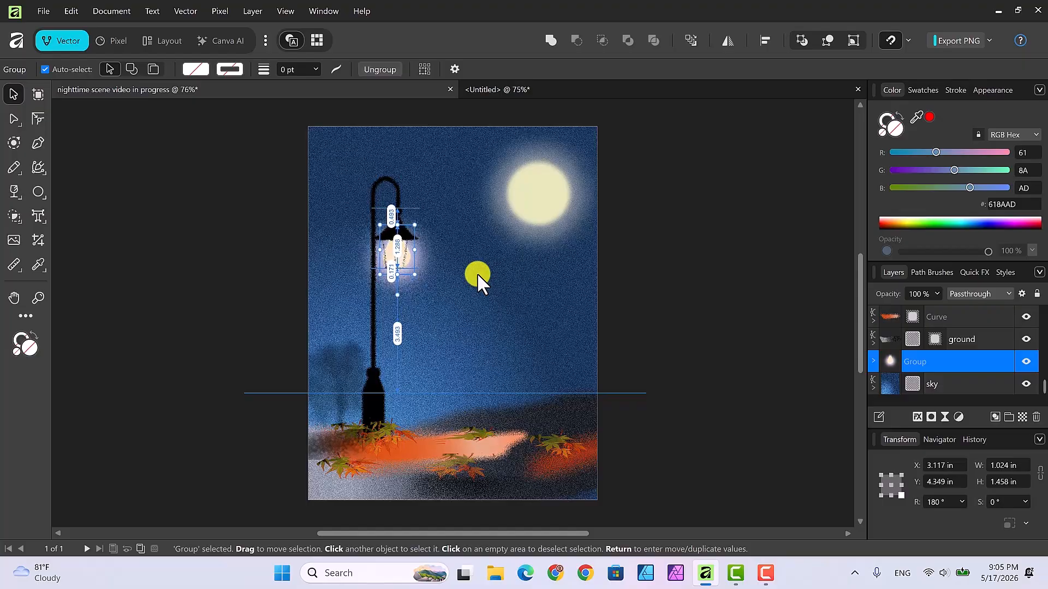
left_click(483, 273)
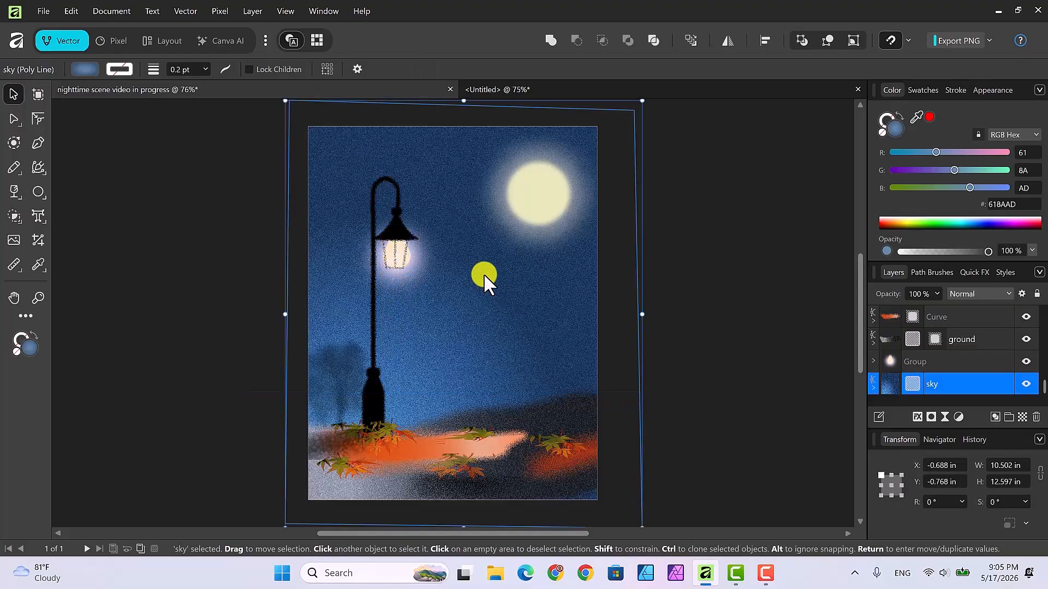
Rename the pasted group "bulb" and shrink it to about 0.9 by 1.28 in
left_click(409, 258)
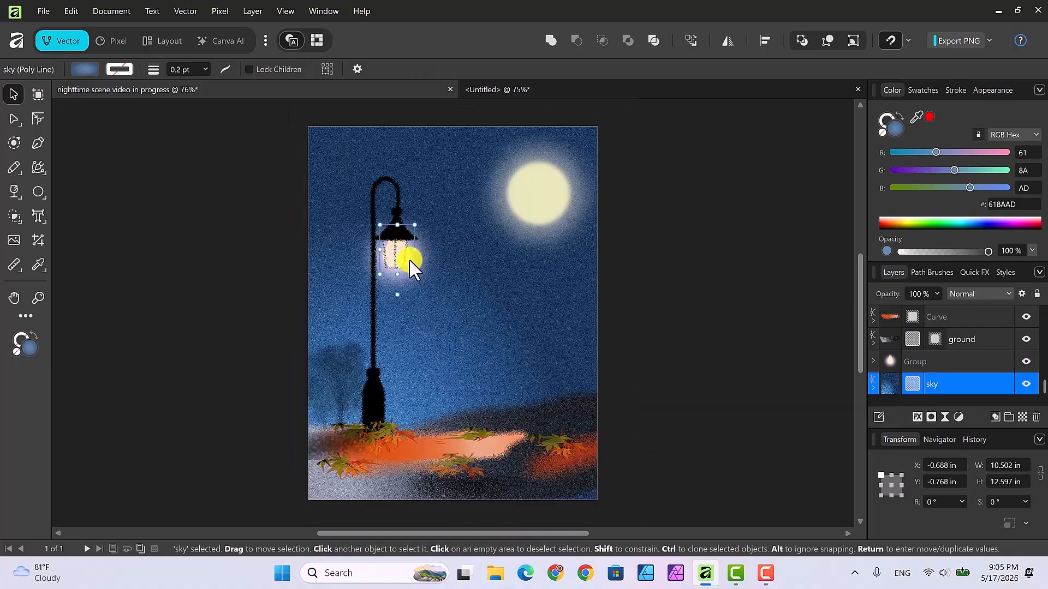
double_click(921, 362)
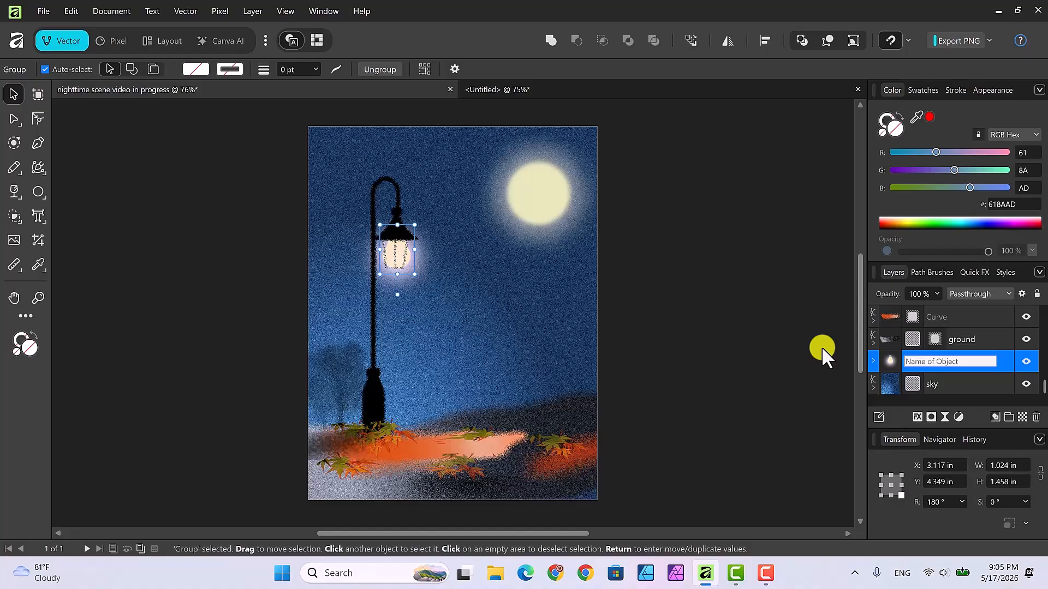
type("bulb")
key("Return")
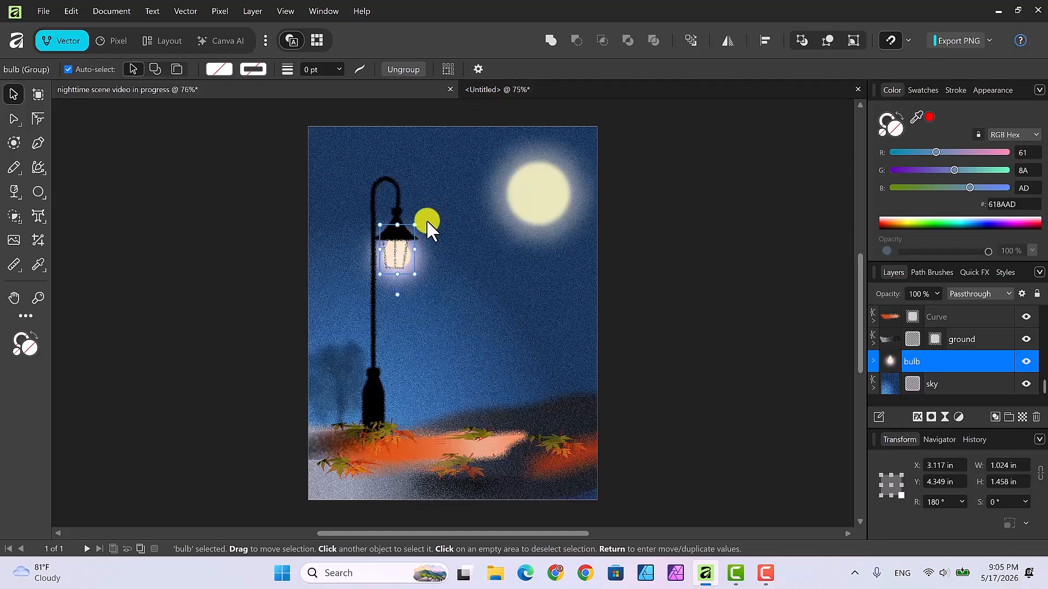
left_click_drag(416, 224, 410, 229)
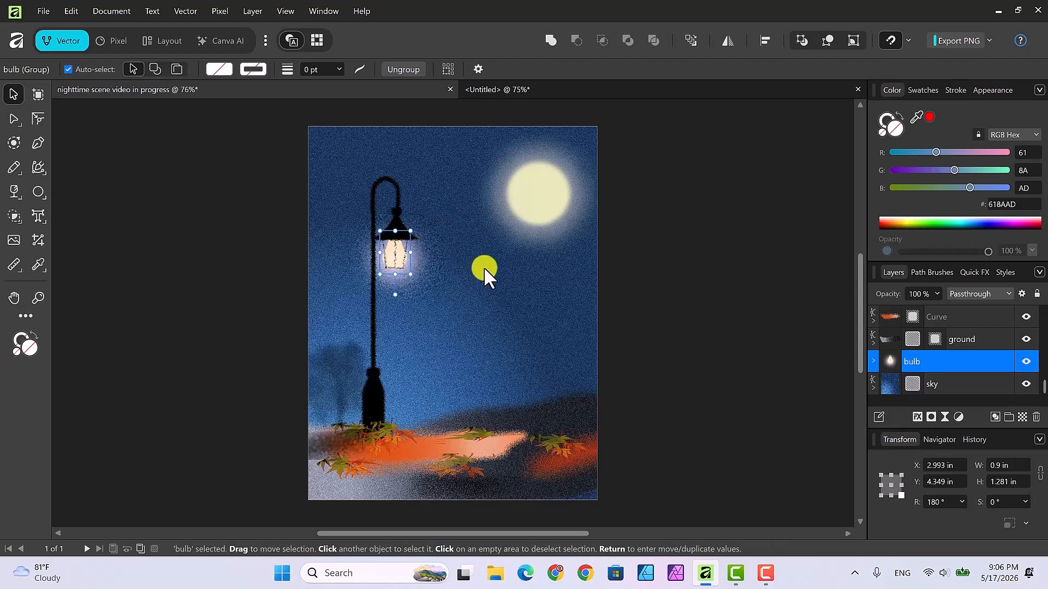
left_click(485, 264)
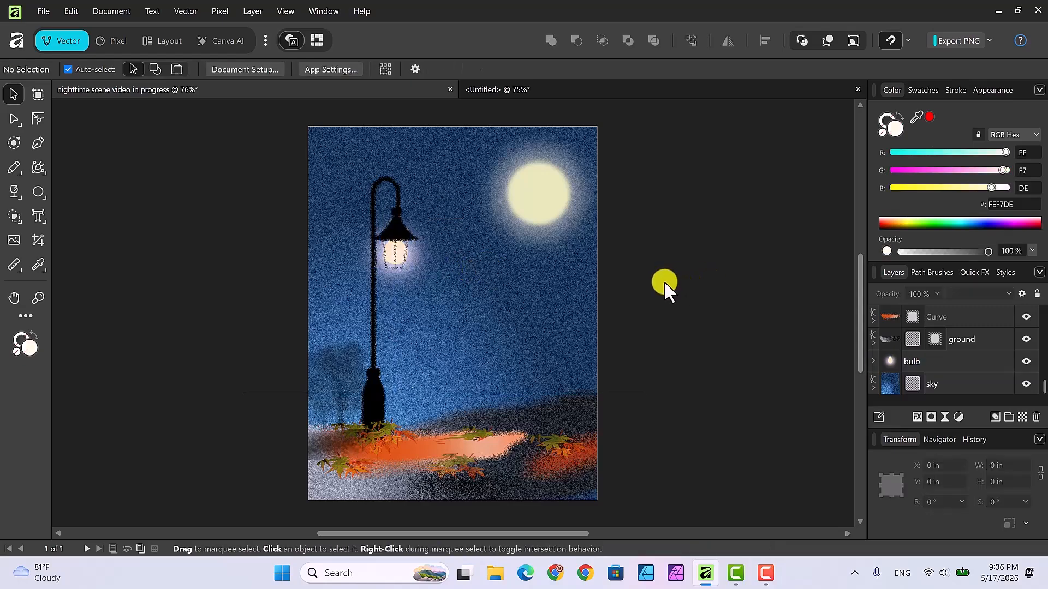
Enlarge the lamp head group to about 1.62 by 2.04 in and nudge it right to about X 1.788 in
left_click(400, 230)
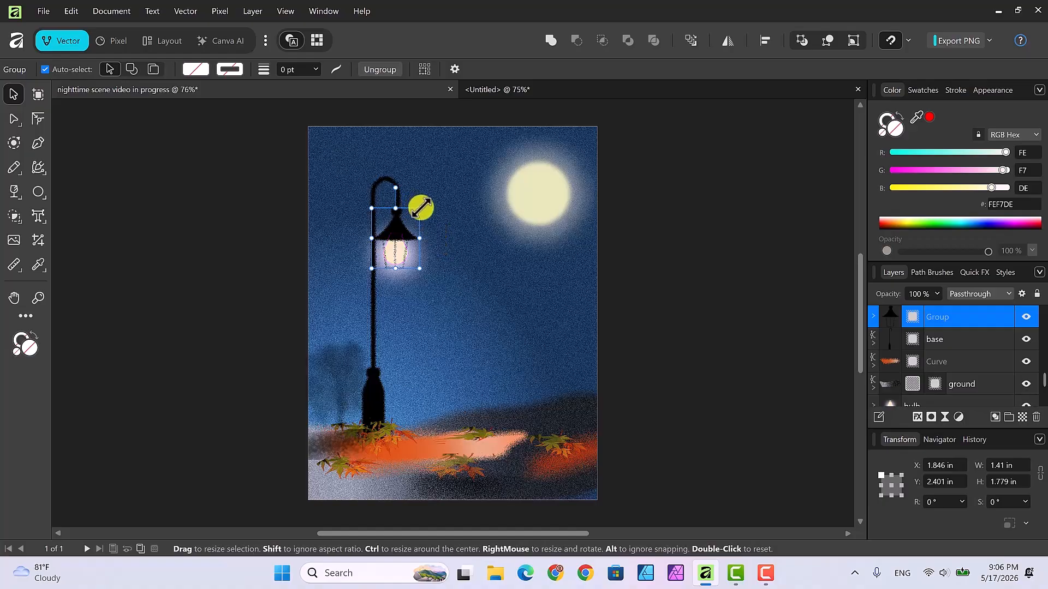
left_click_drag(421, 207, 401, 232)
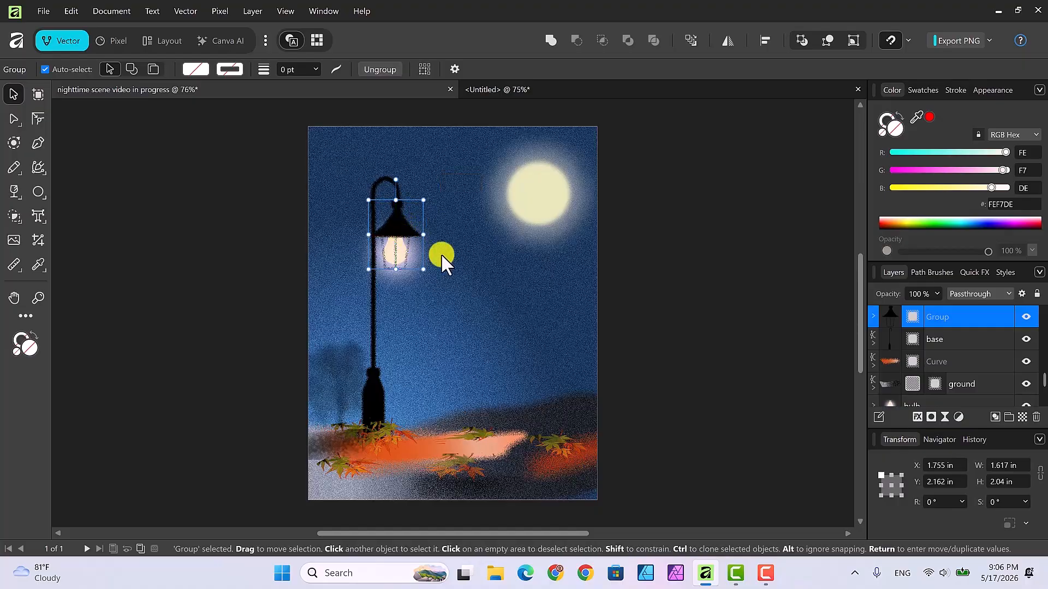
key("Right")
key("Right")
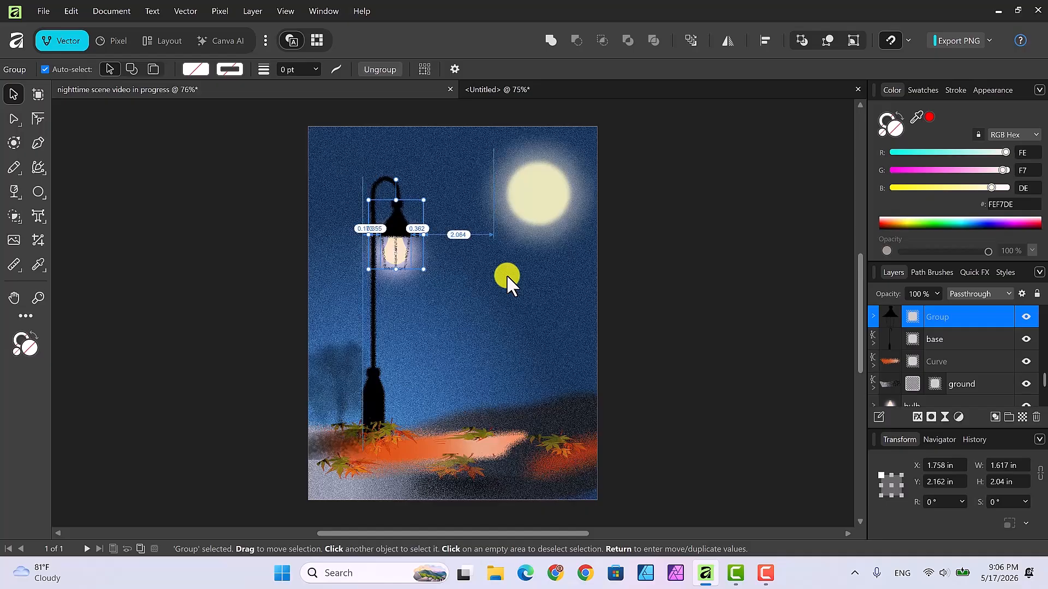
key("Right")
key("Right")
key("Right")
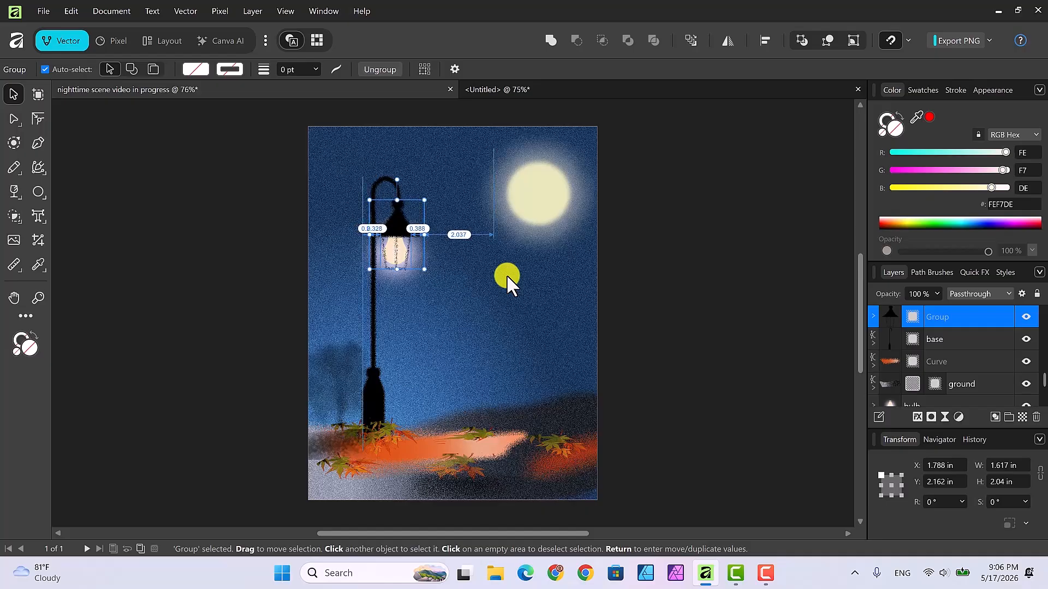
left_click(506, 274)
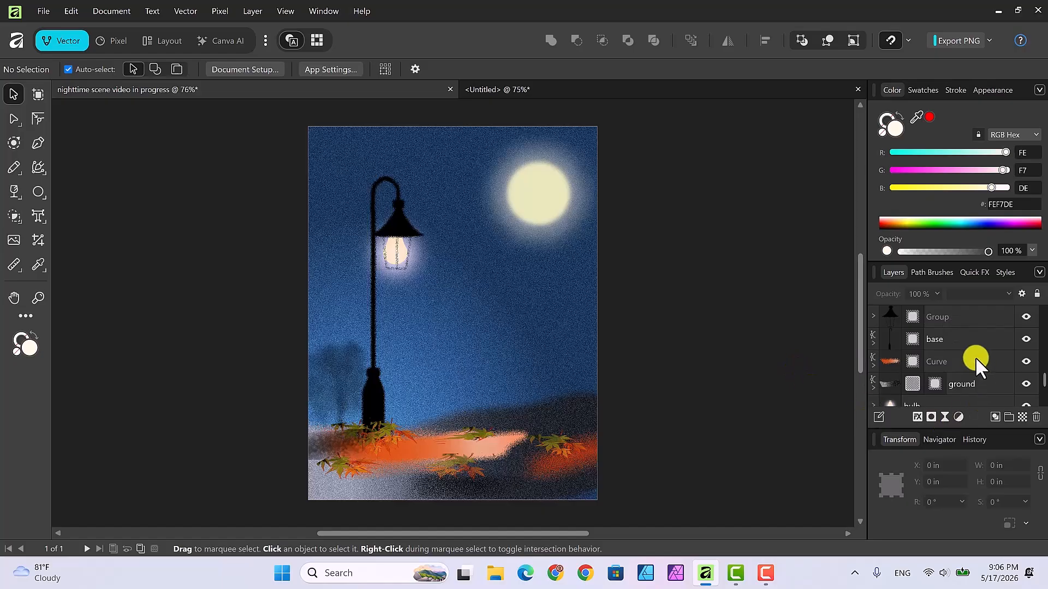
Shrink the bulb group slightly to about 0.82 by 1.17 in inside the enlarged lantern
scroll(974, 357, "down", 2)
left_click(895, 360)
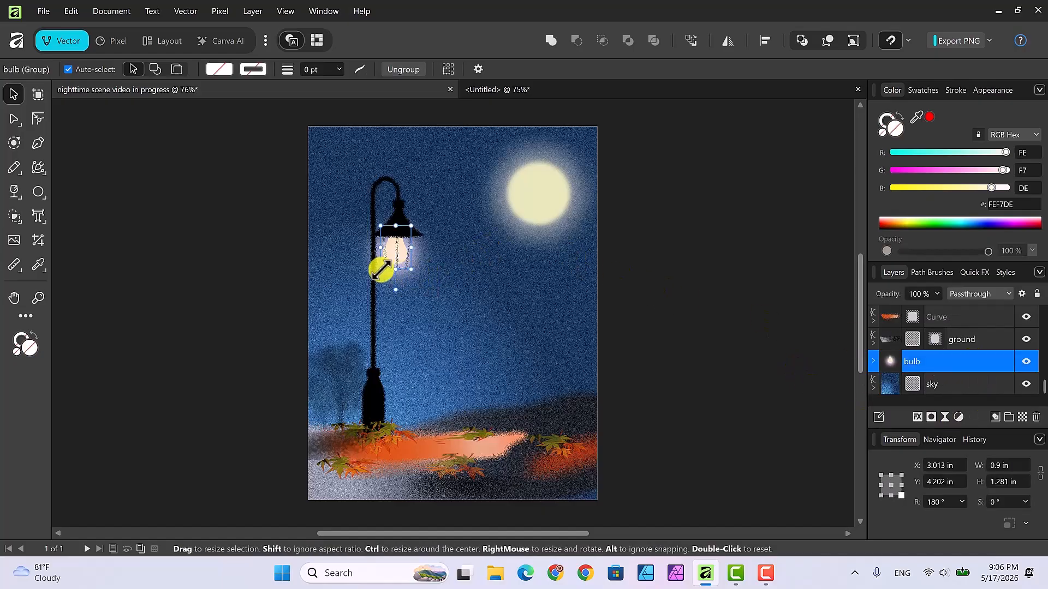
left_click_drag(380, 268, 384, 266)
left_click(472, 284)
left_click(745, 316)
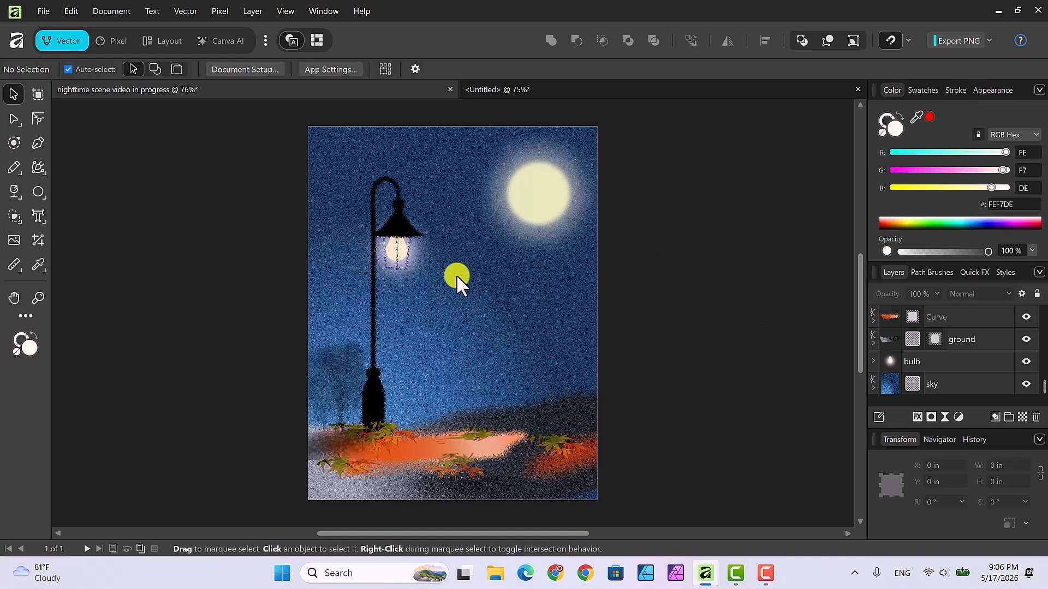
Nudge the bulb group up to about Y 4.045 in under the lamp shade and clear the selection
left_click(400, 254)
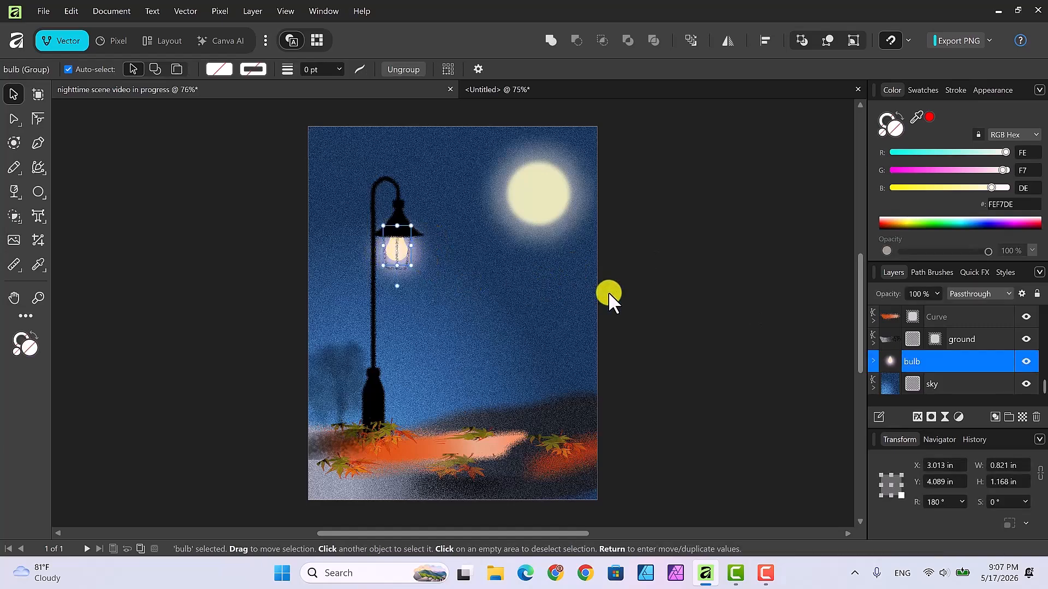
key("Up")
key("Up")
key("Up")
left_click(620, 279)
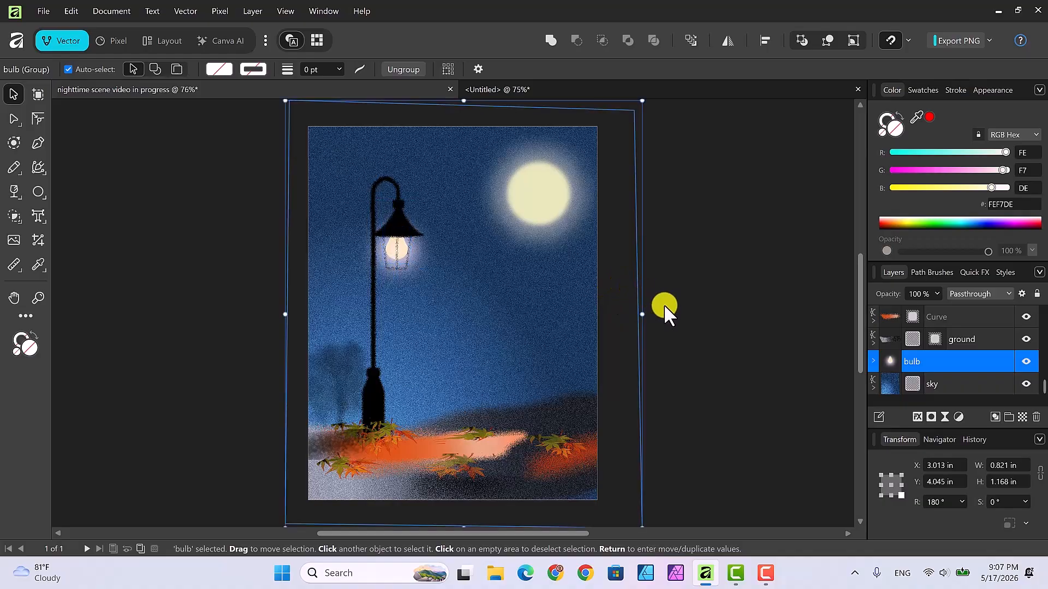
left_click(730, 285)
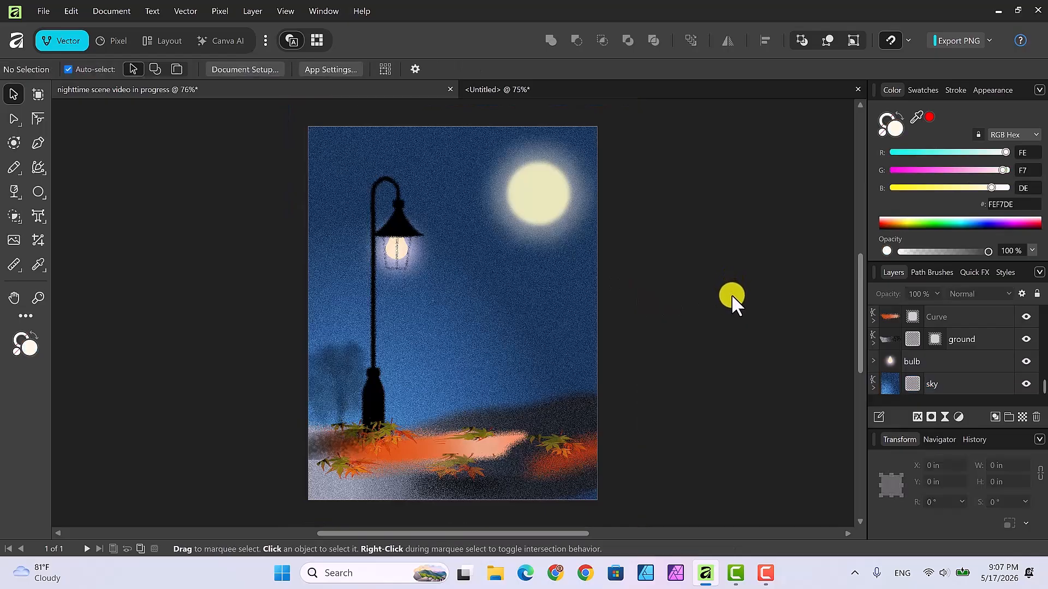